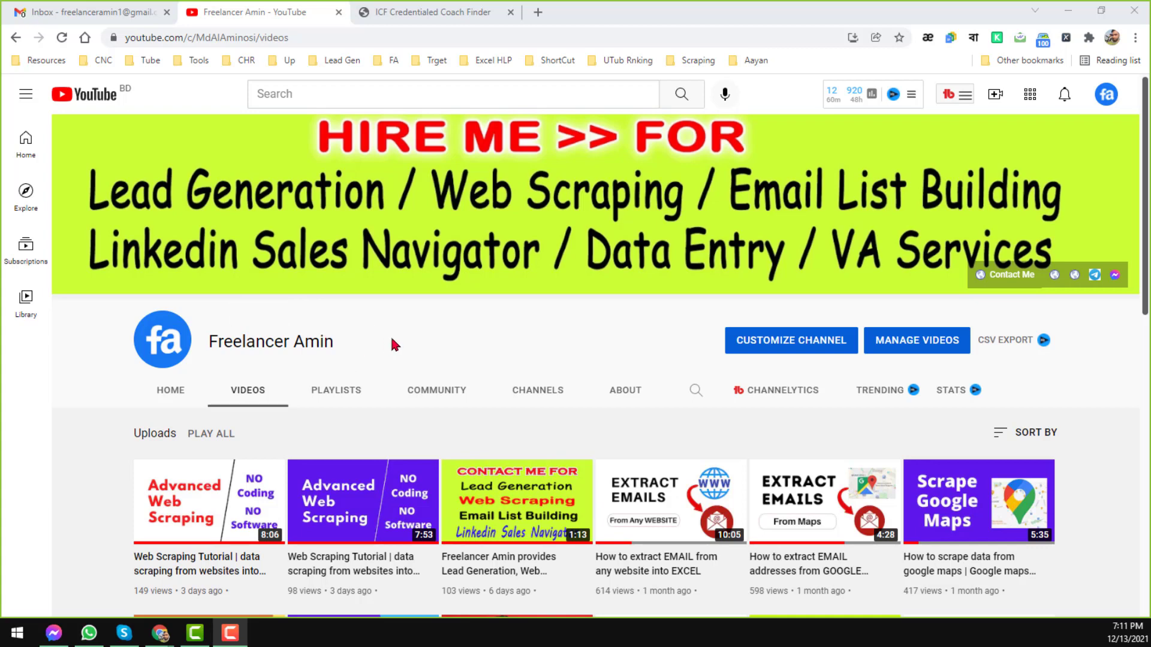
# Scroll through the YouTube channel's uploaded videos grid.
pyautogui.click(447, 14)
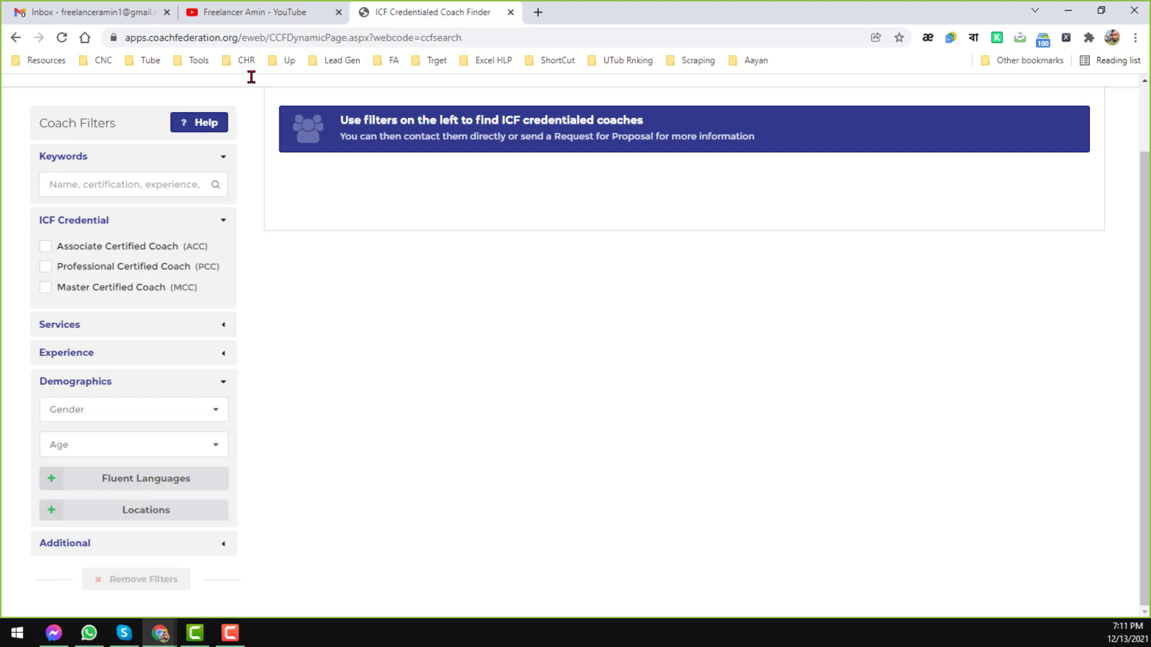
pyautogui.click(295, 16)
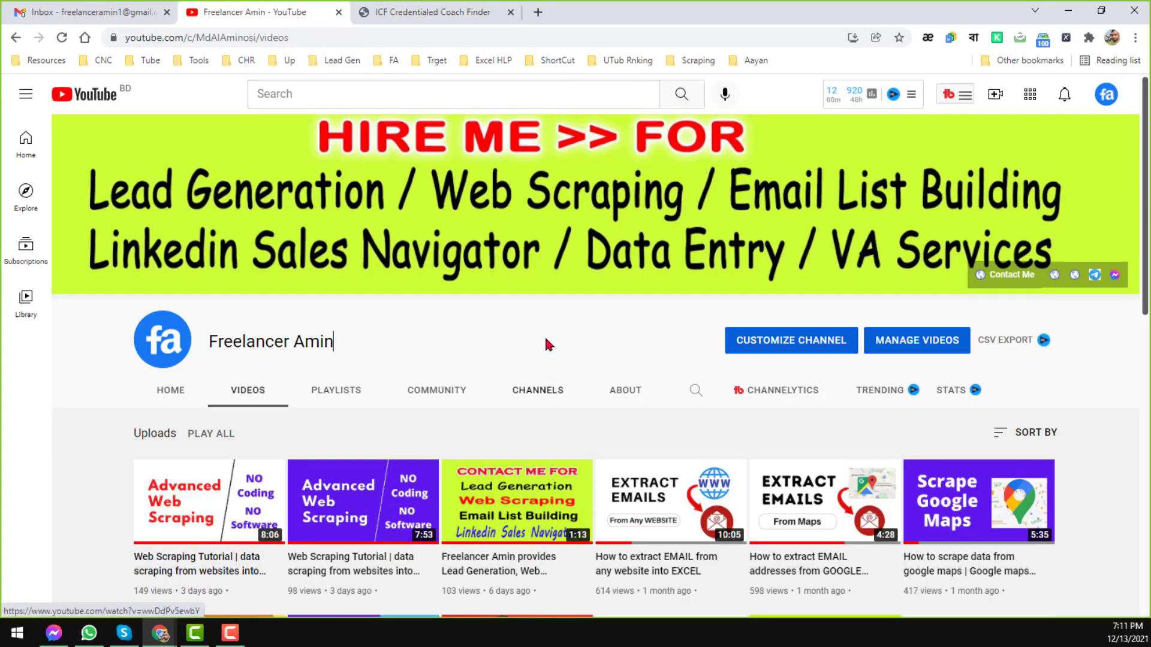
pyautogui.scroll(-4, 607, 409)
pyautogui.scroll(-3, 606, 409)
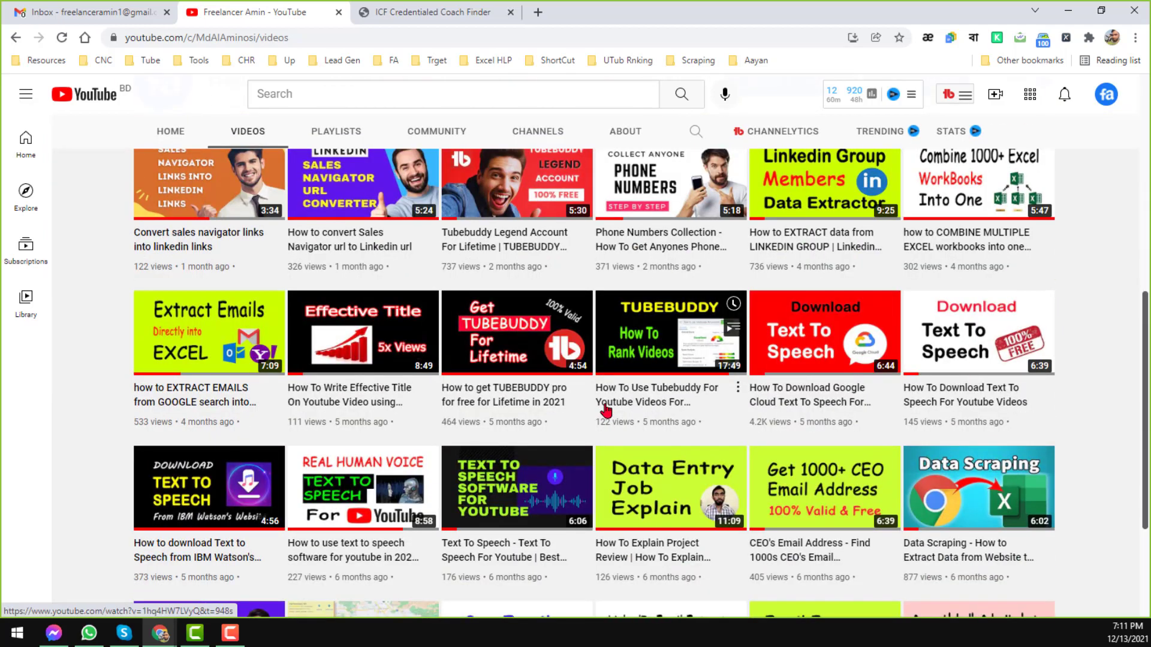
pyautogui.scroll(-2, 606, 409)
pyautogui.scroll(-1, 606, 409)
pyautogui.scroll(-5, 606, 410)
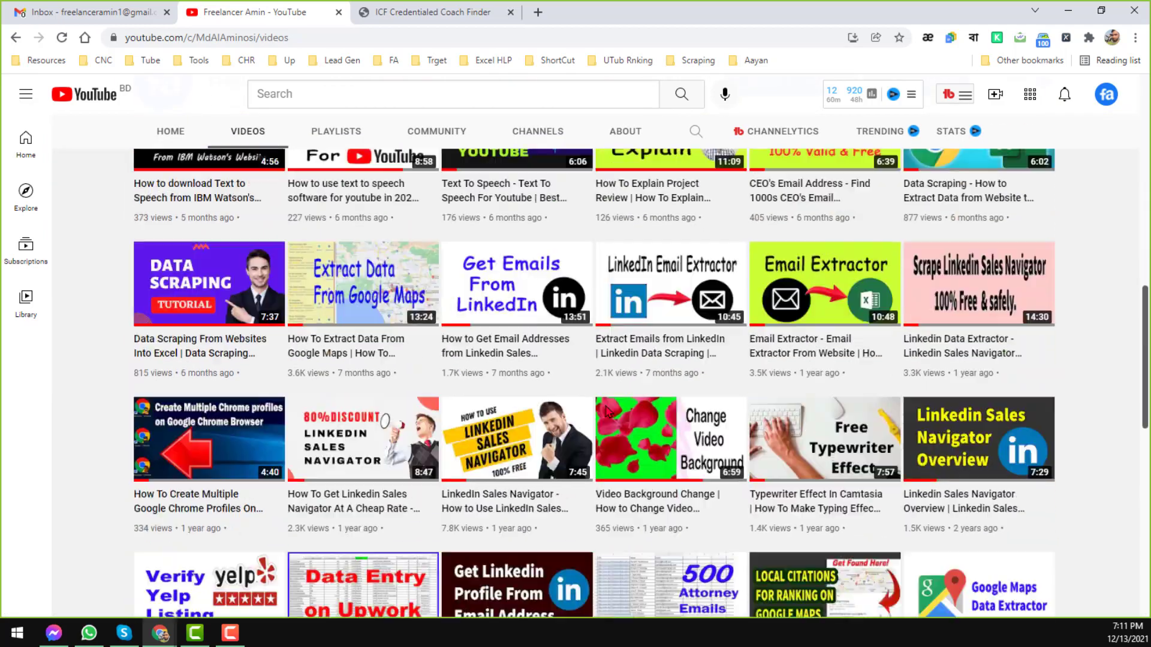
pyautogui.scroll(2, 606, 410)
pyautogui.scroll(6, 606, 410)
pyautogui.scroll(5, 609, 411)
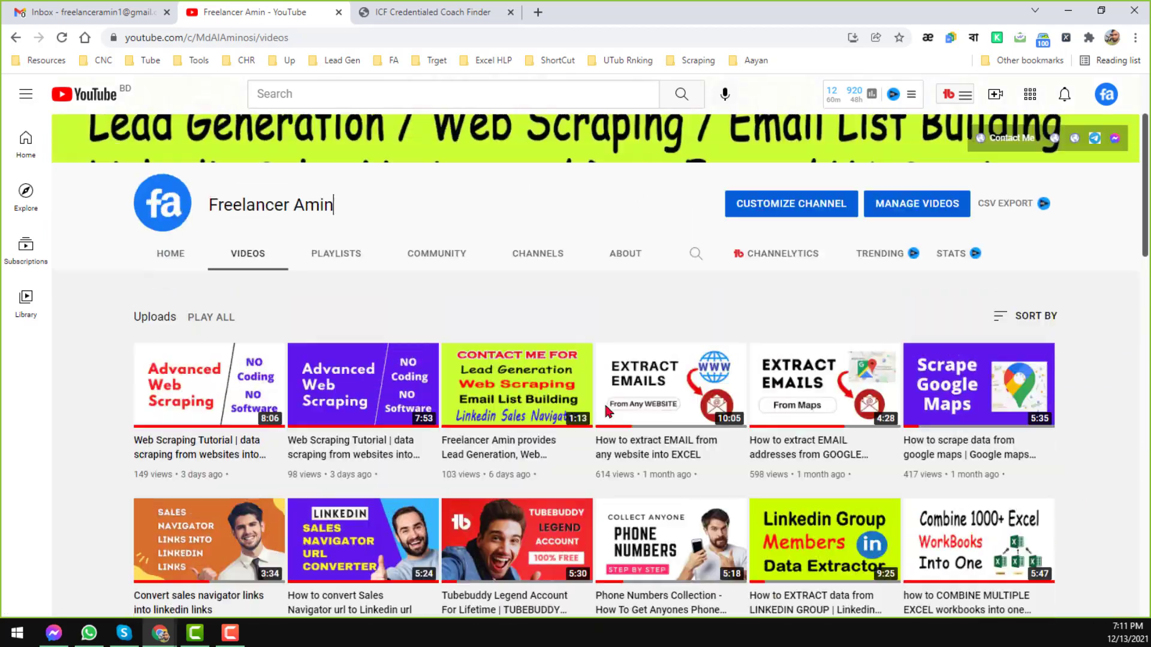
pyautogui.scroll(2, 609, 411)
# Return to the ICF Credentialed Coach Finder search page.
pyautogui.click(447, 10)
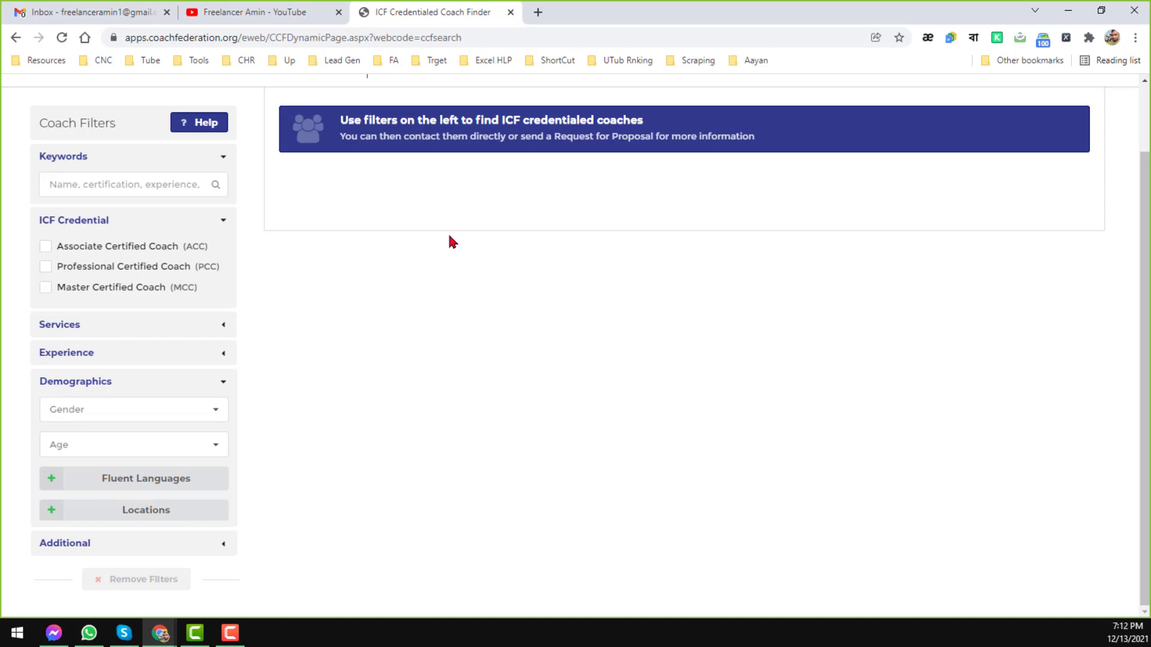
pyautogui.click(281, 14)
pyautogui.moveTo(1075, 270)
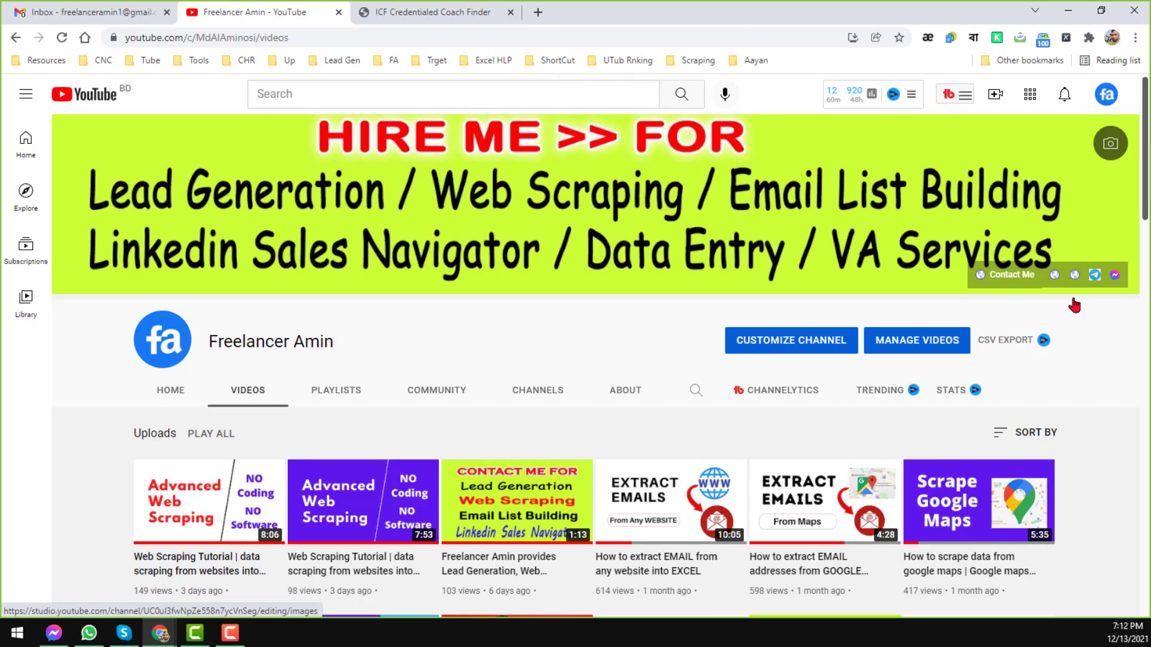
pyautogui.click(448, 14)
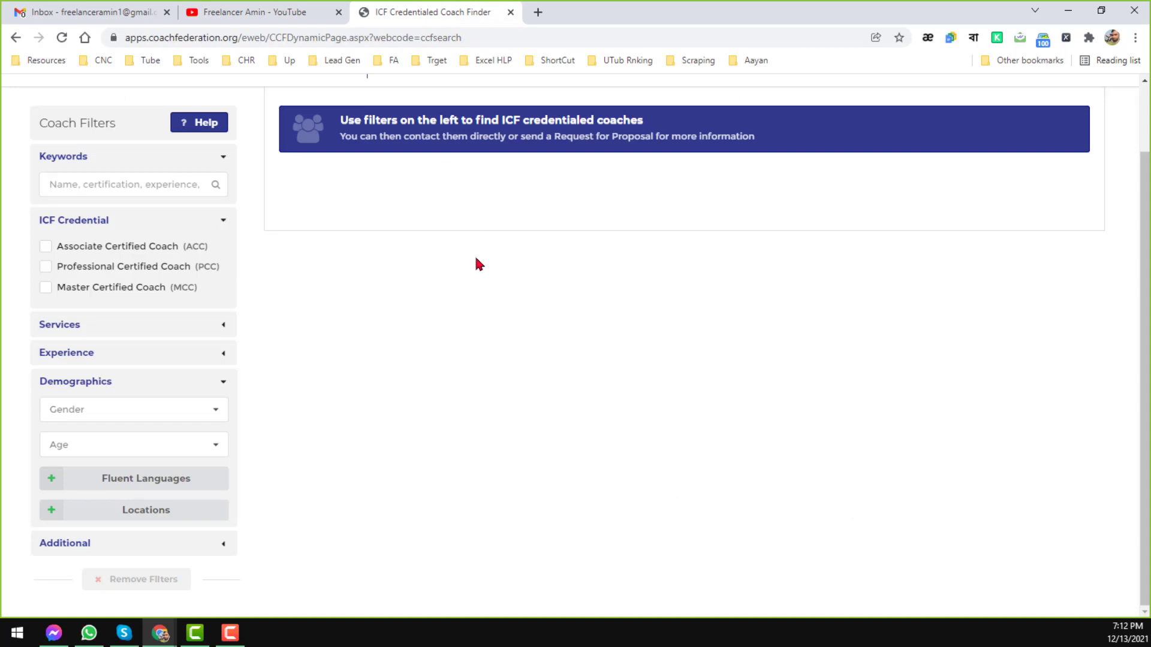
# Tick the ACC, PCC and MCC credential filters.
pyautogui.scroll(1, 468, 281)
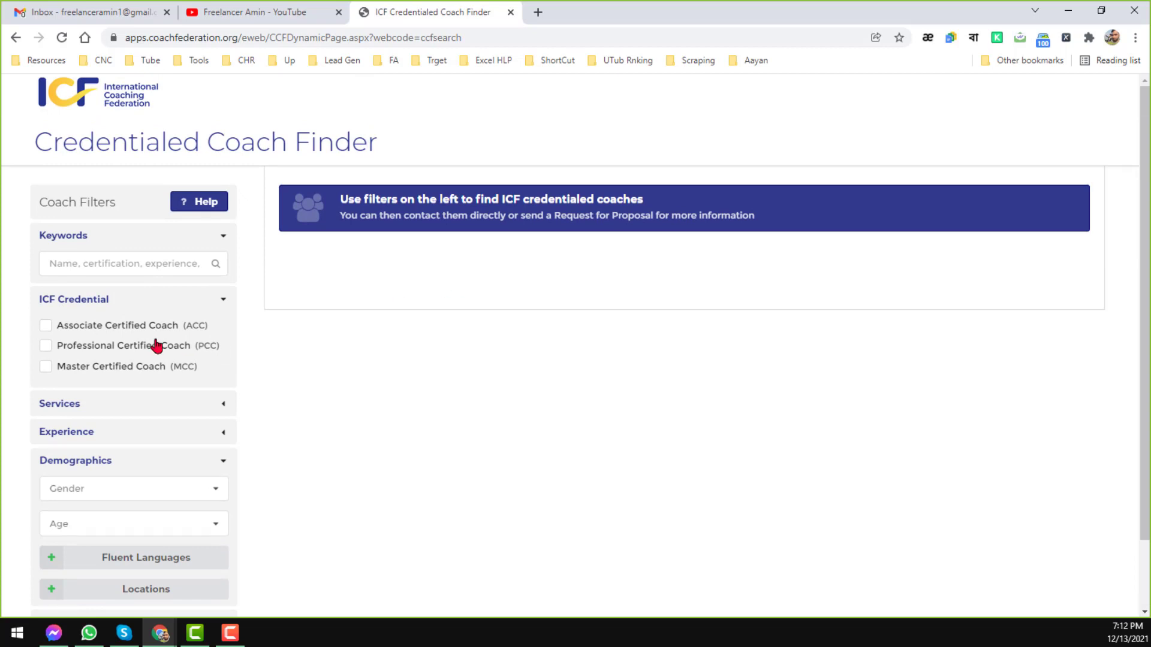
pyautogui.click(42, 327)
pyautogui.click(43, 347)
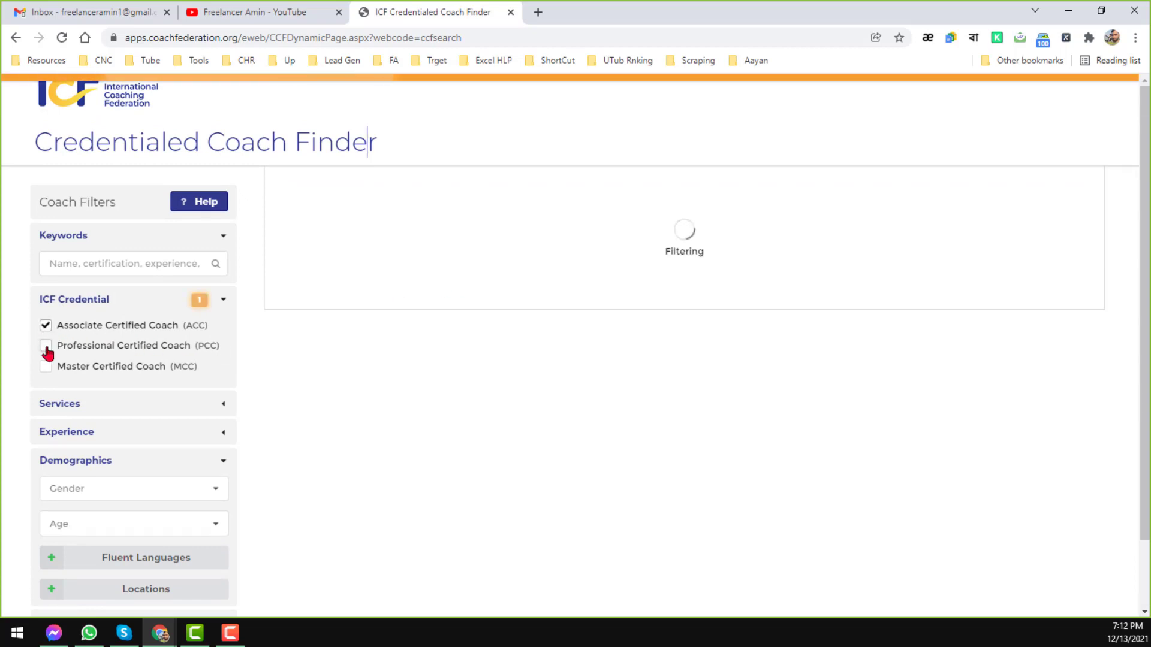
pyautogui.click(46, 368)
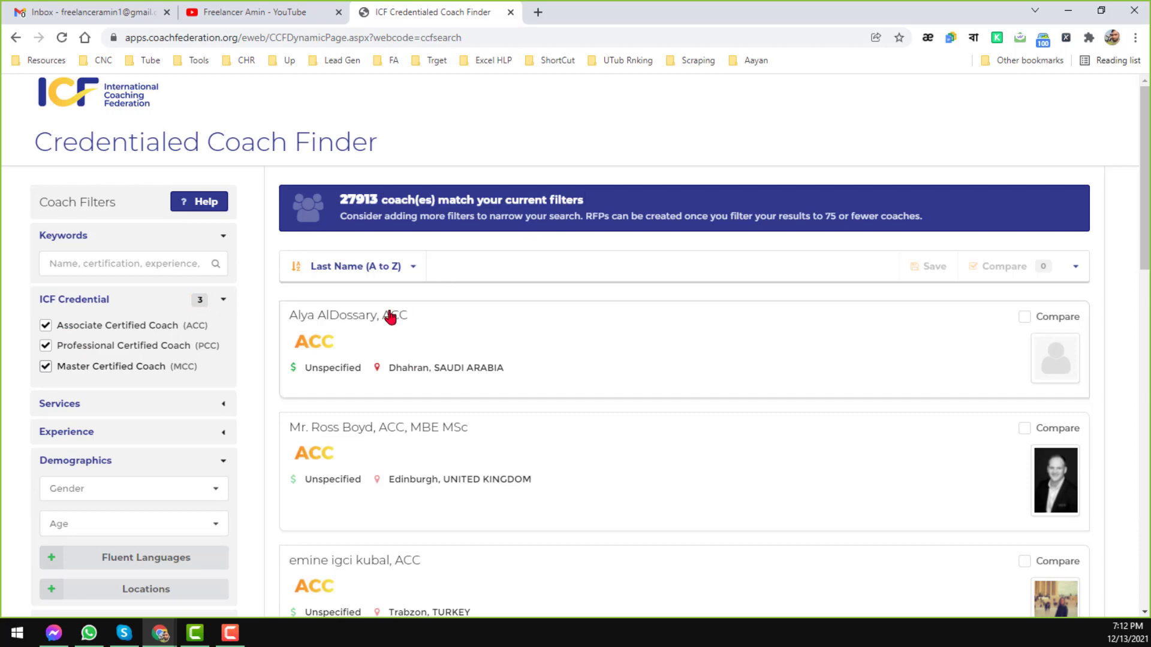
# Limit the coach locations to the United States.
pyautogui.scroll(-2, 310, 371)
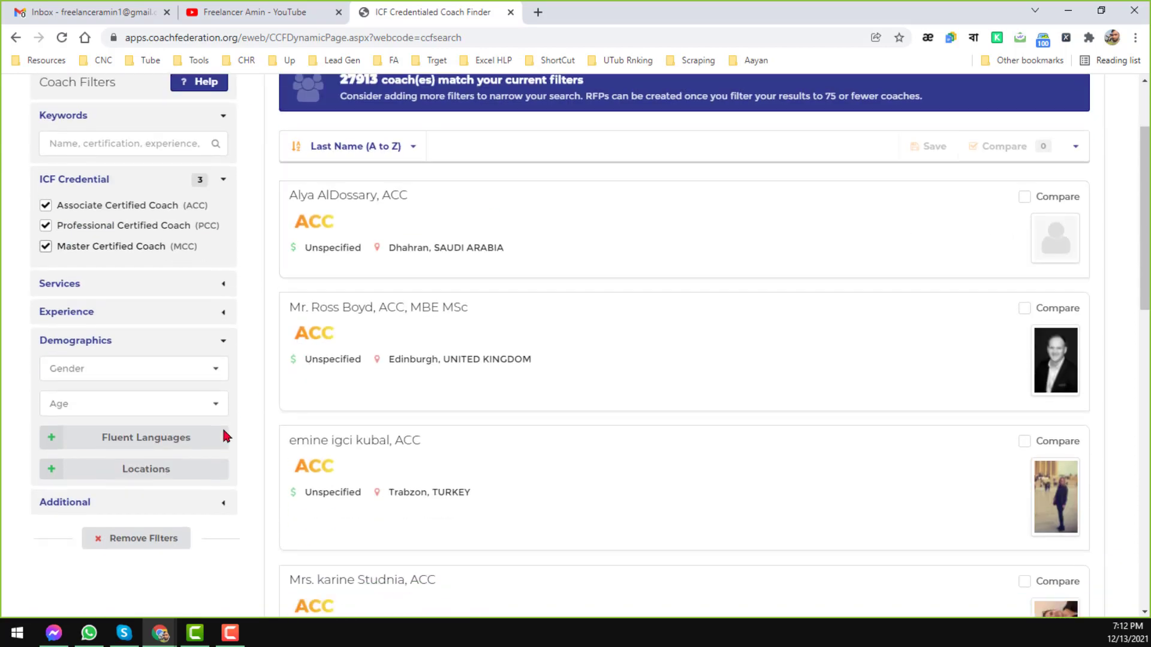
pyautogui.click(188, 471)
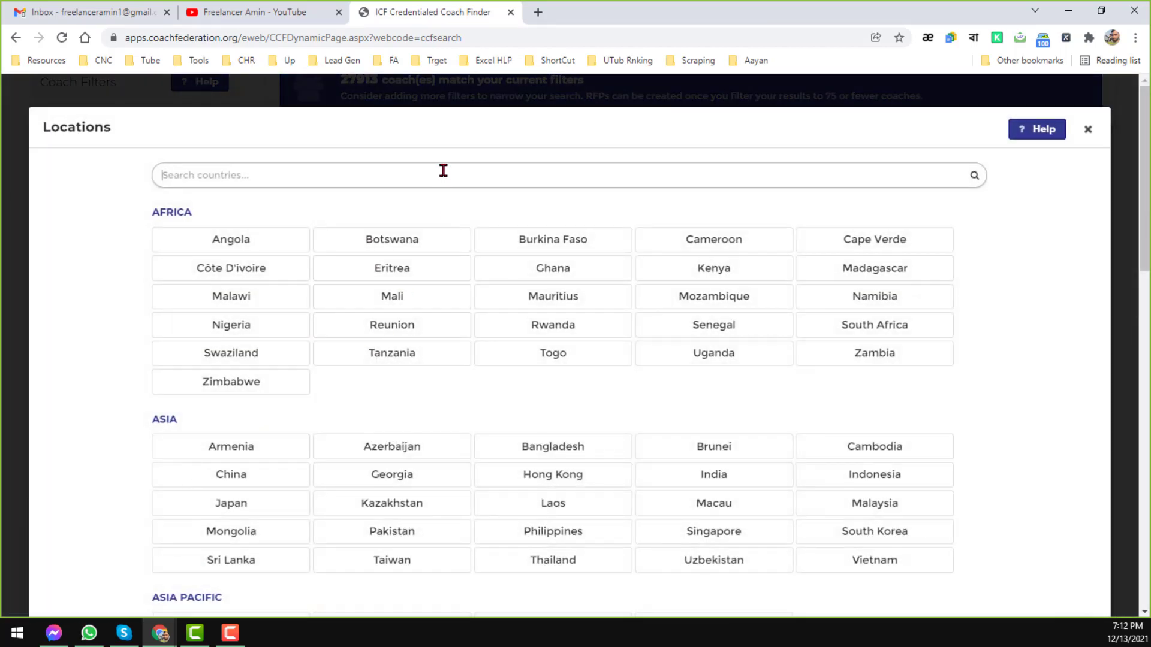
pyautogui.write('un')
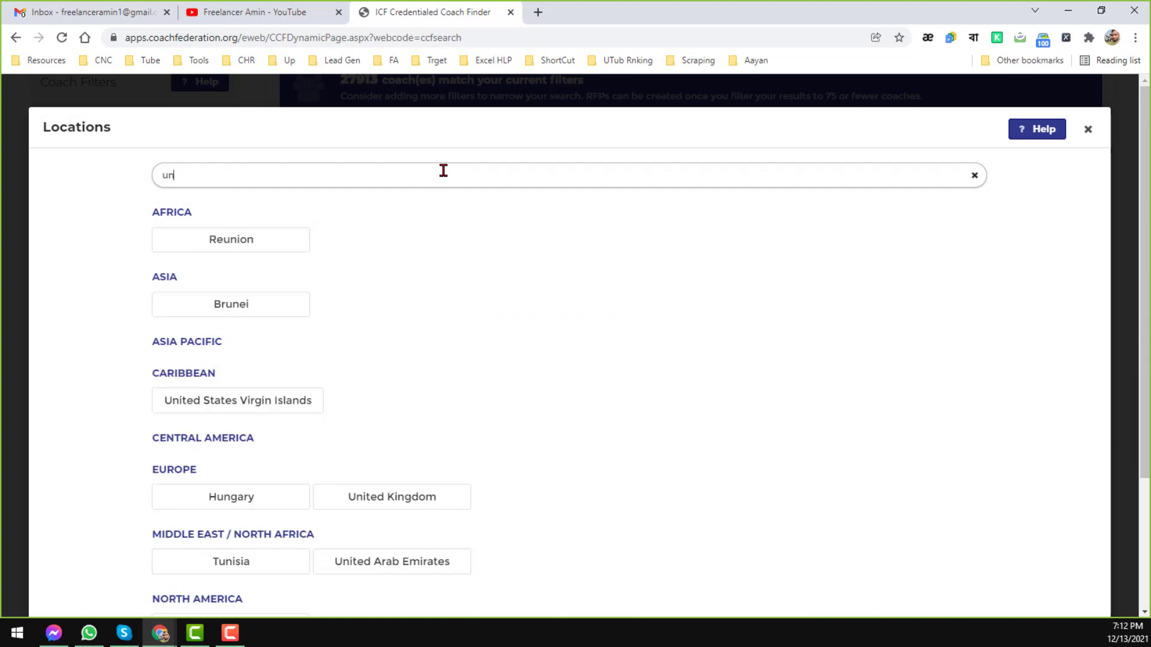
pyautogui.write('ited state')
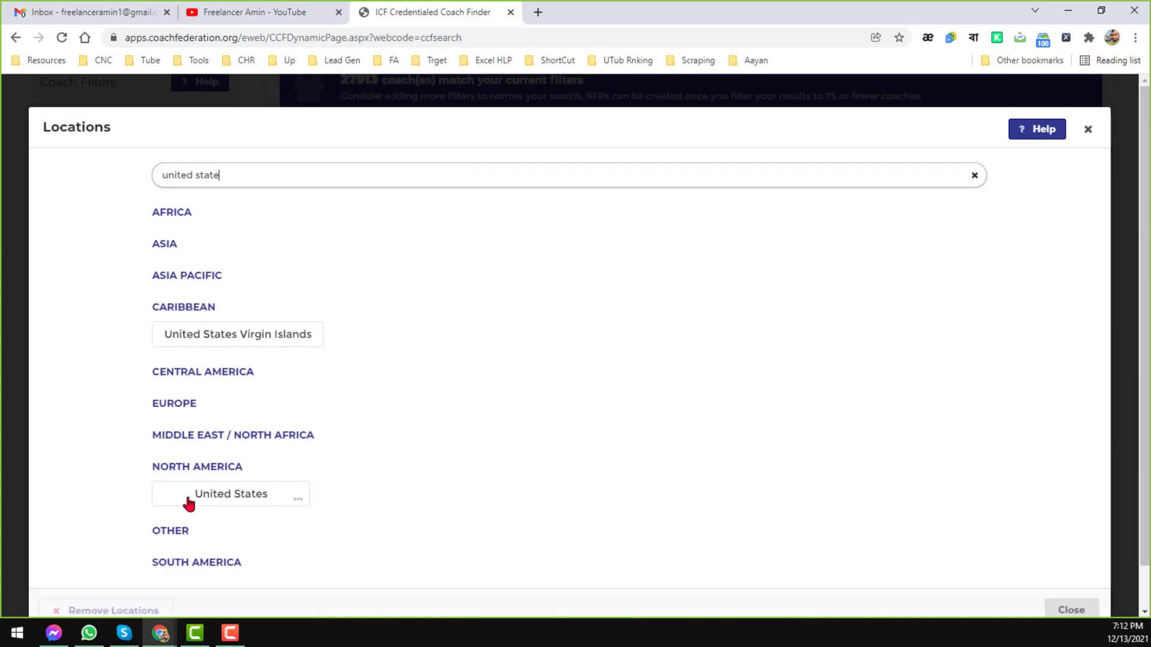
pyautogui.click(239, 501)
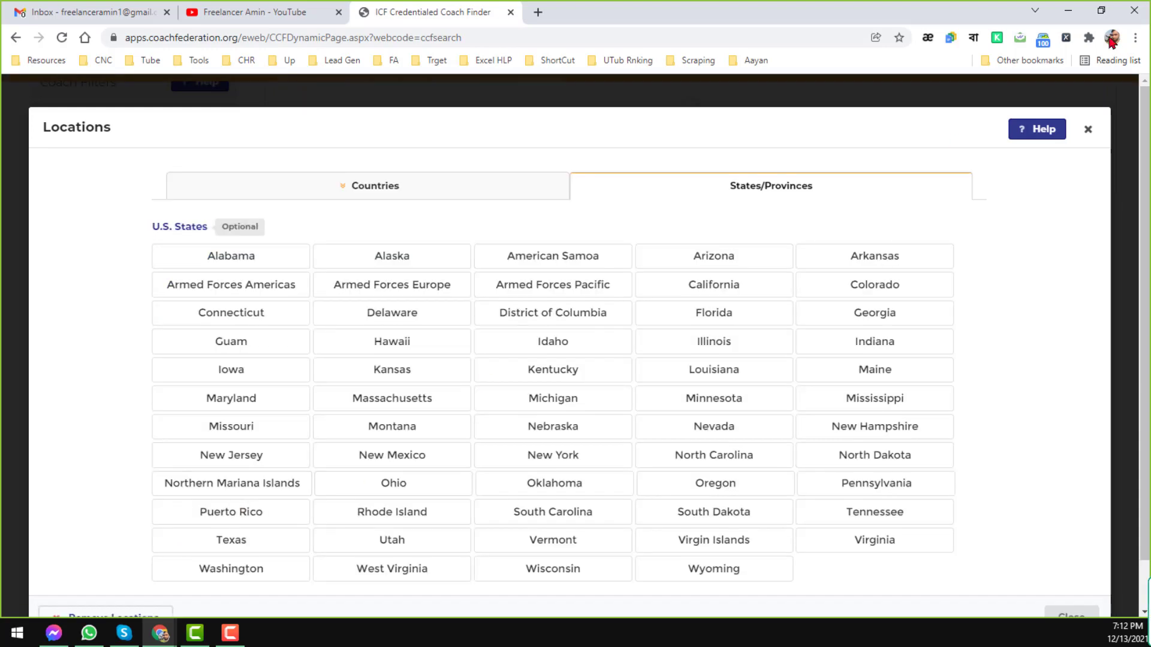
pyautogui.click(1088, 130)
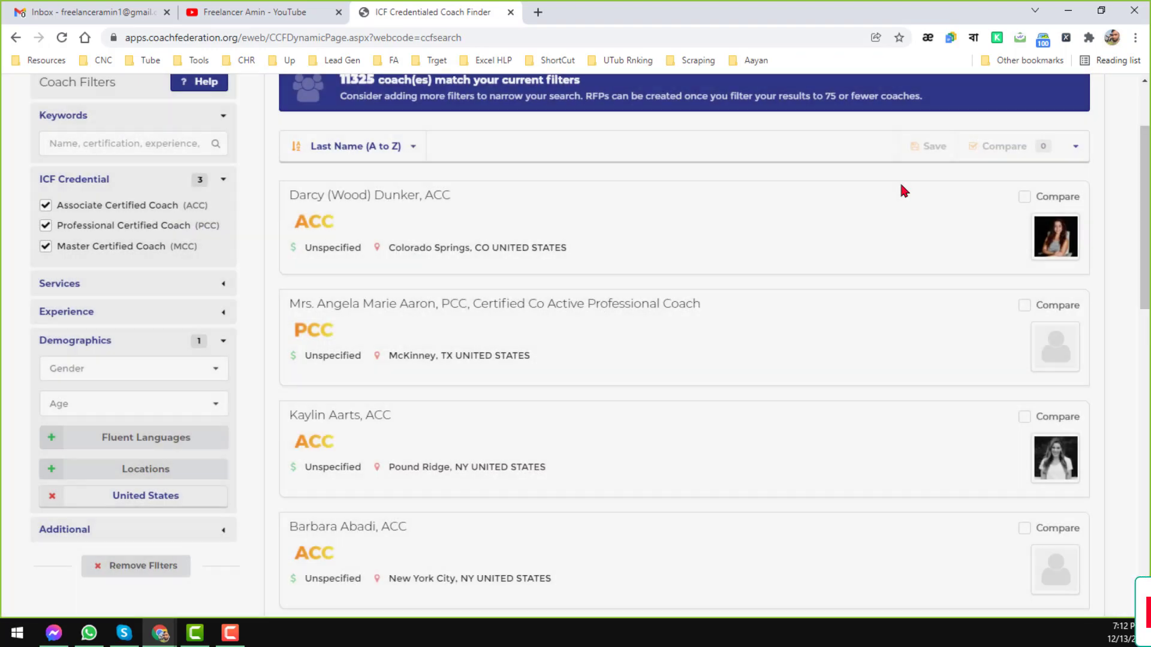
# Look over the 11325 matching coaches and bring up the Google Docs quick-create list.
pyautogui.scroll(2, 335, 270)
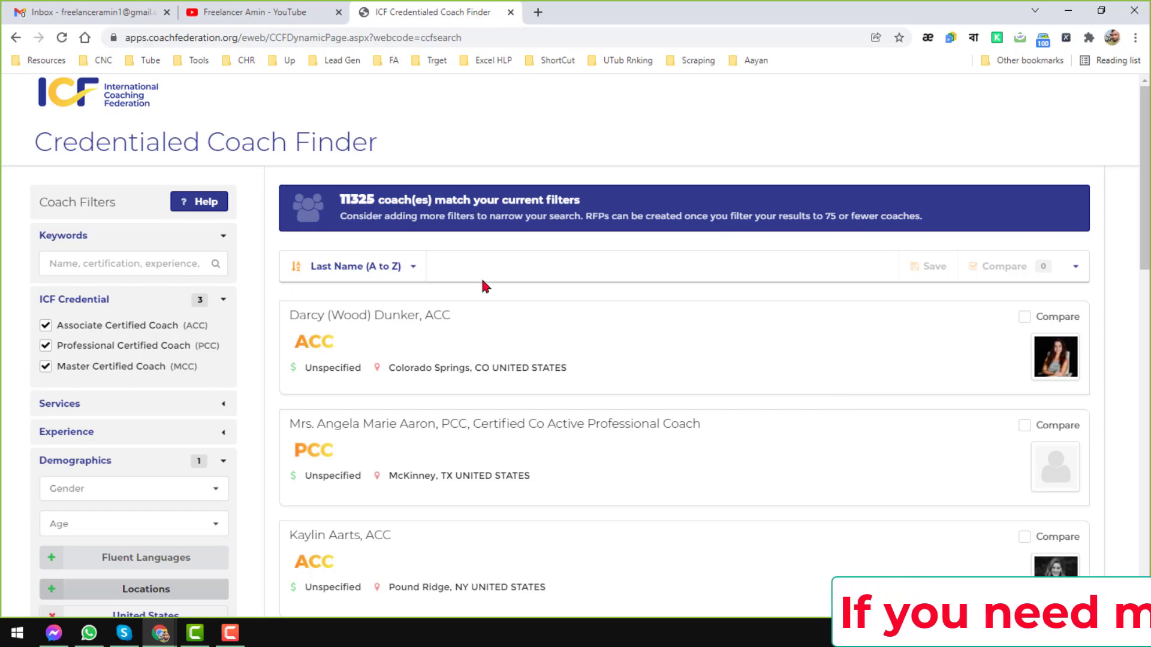
pyautogui.scroll(-2, 481, 275)
pyautogui.scroll(-1, 481, 275)
pyautogui.scroll(3, 481, 276)
pyautogui.scroll(-6, 482, 282)
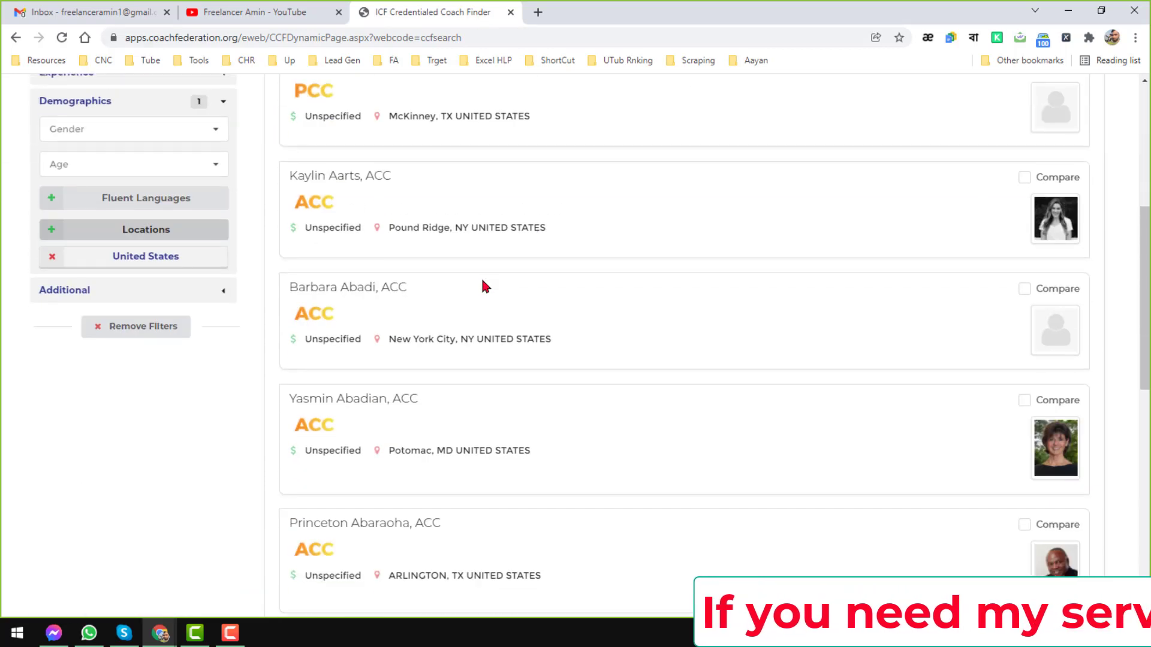
pyautogui.scroll(-10, 482, 282)
pyautogui.scroll(-2, 482, 281)
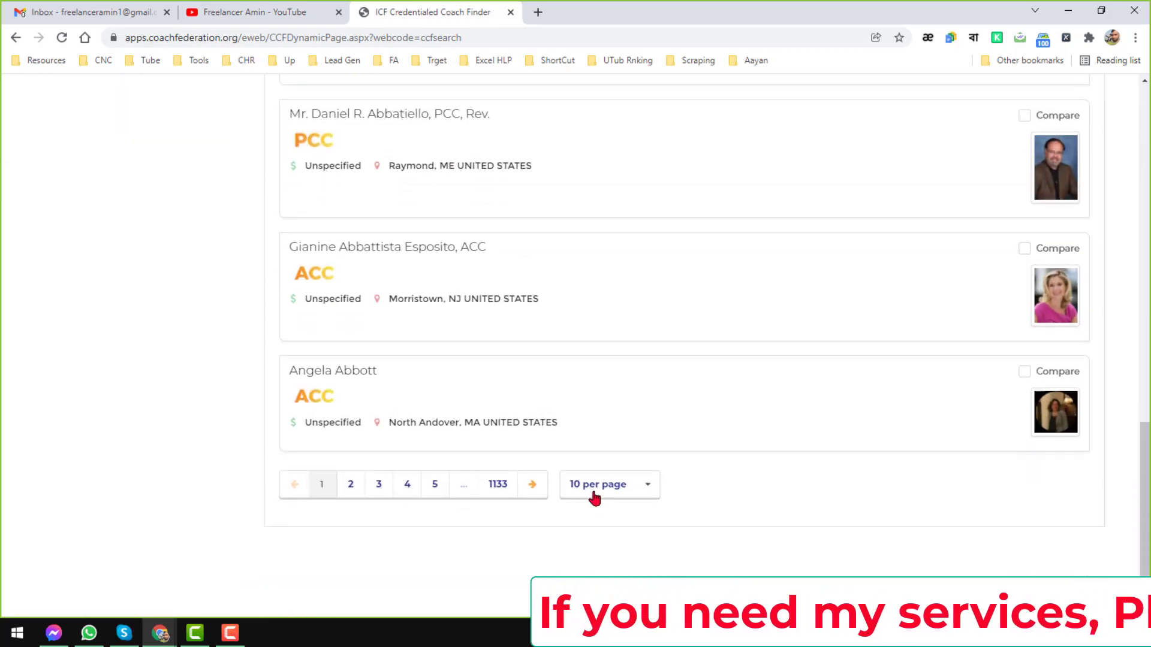
pyautogui.scroll(15, 593, 496)
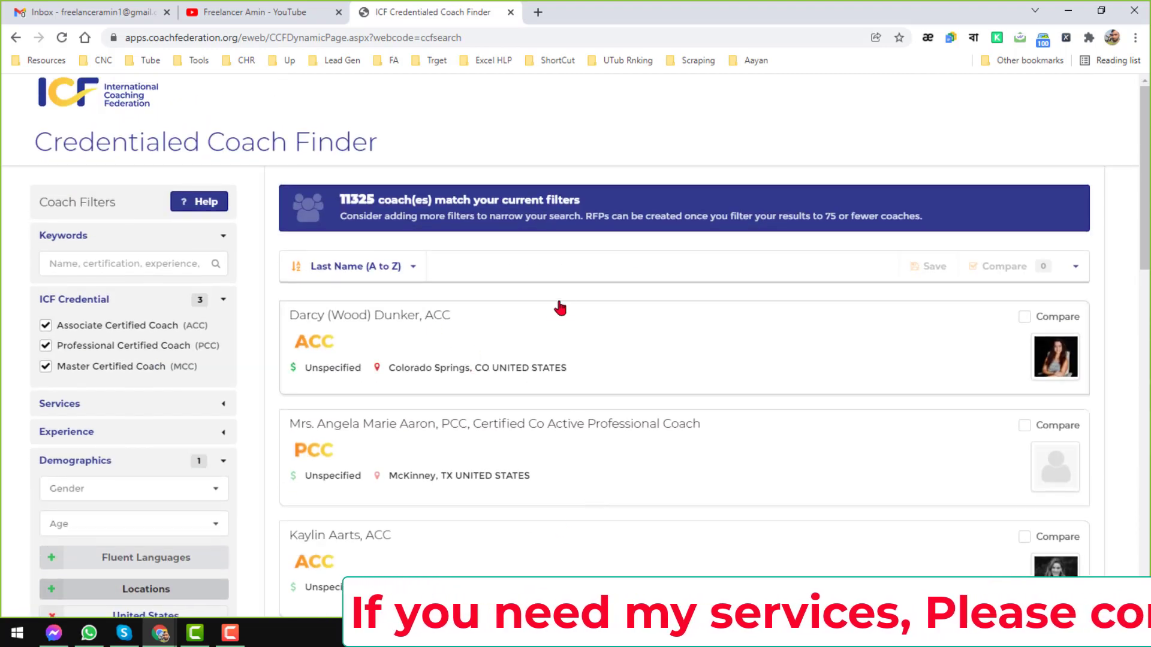
pyautogui.click(950, 37)
# Create a blank Google Sheets spreadsheet, then go back to the coach finder results.
pyautogui.click(857, 94)
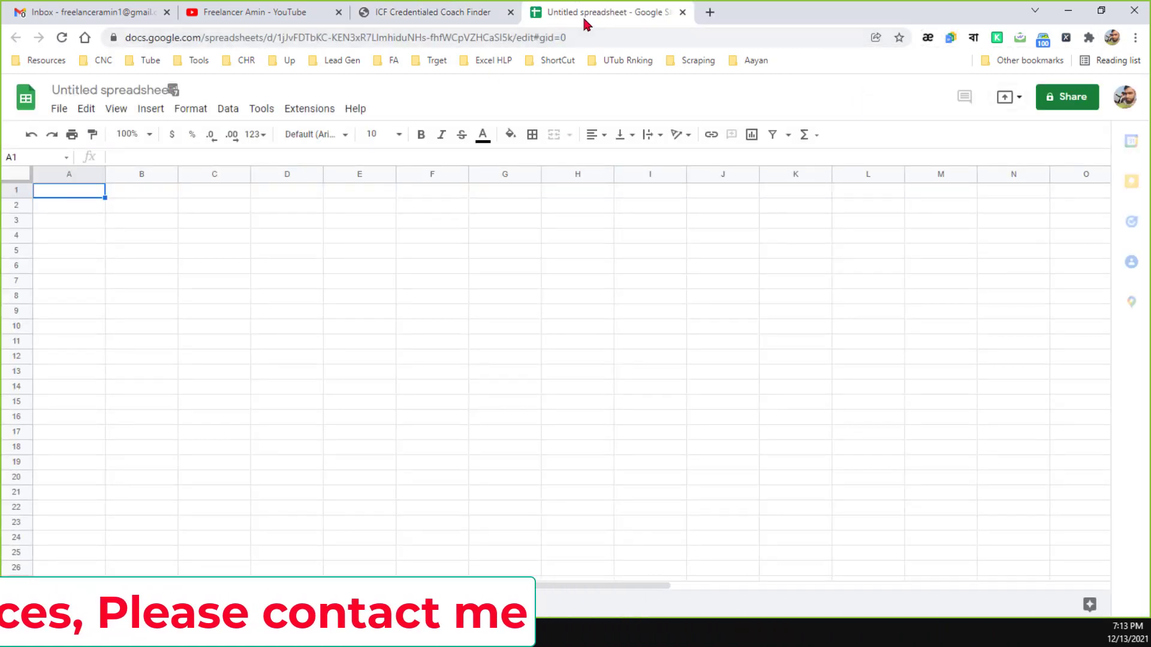
pyautogui.click(447, 13)
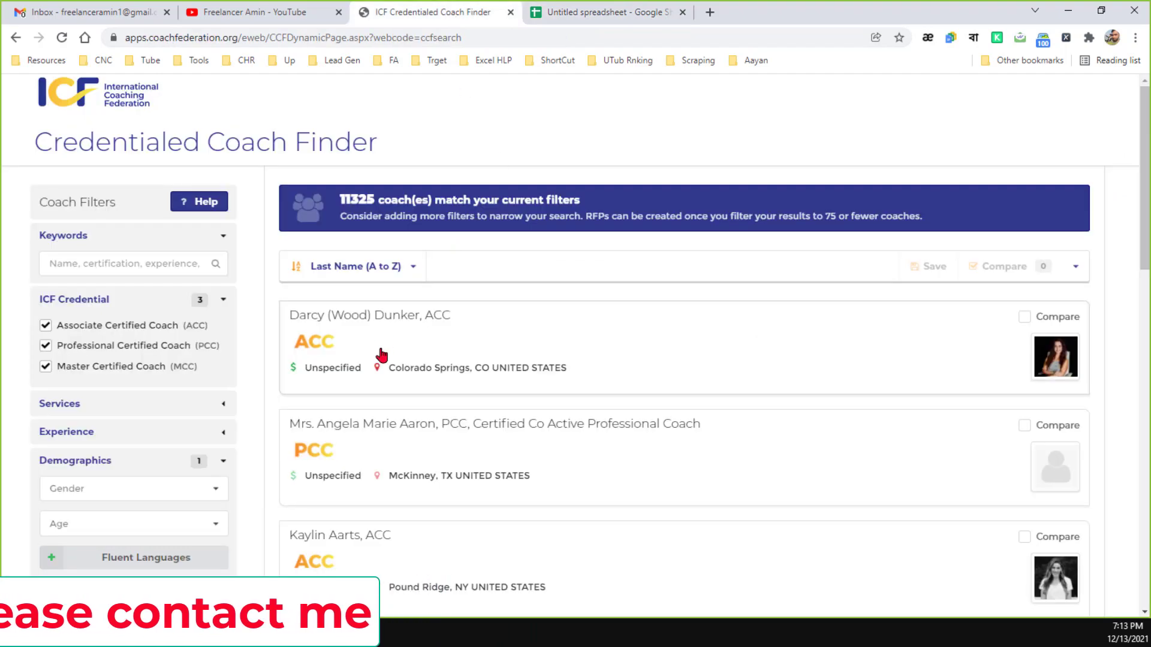
# Inspect the first coach card and expand its hidden compare checkbox input in DevTools.
pyautogui.rightClick(400, 320)
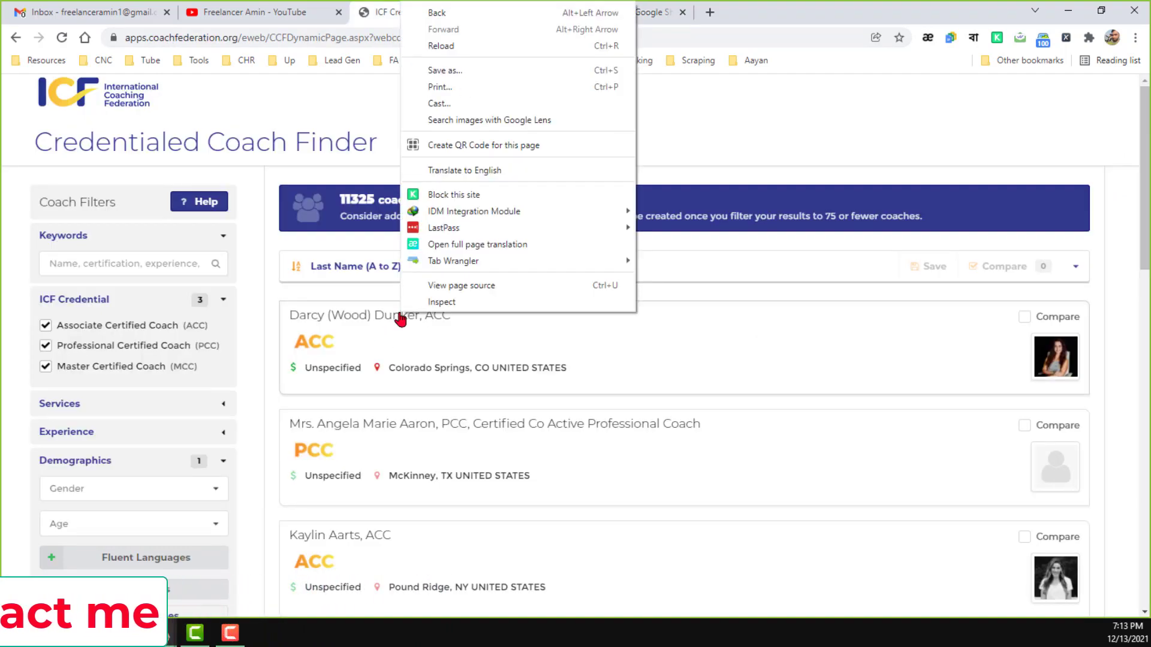
pyautogui.click(446, 303)
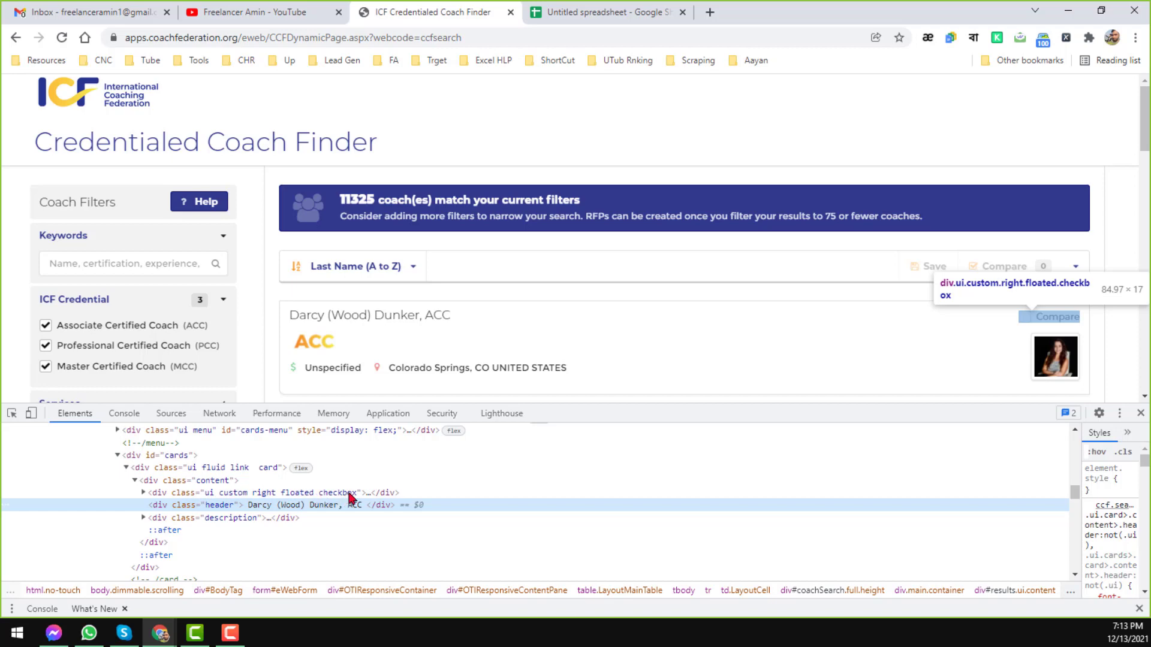
pyautogui.click(367, 496)
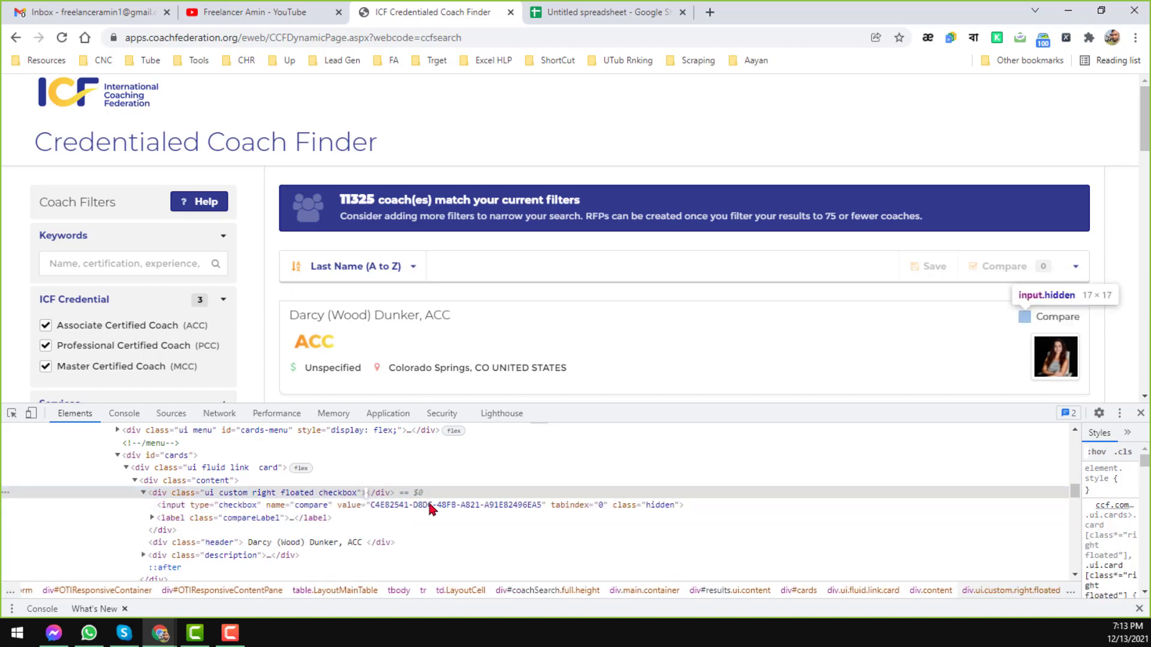
pyautogui.click(230, 495)
pyautogui.click(451, 508)
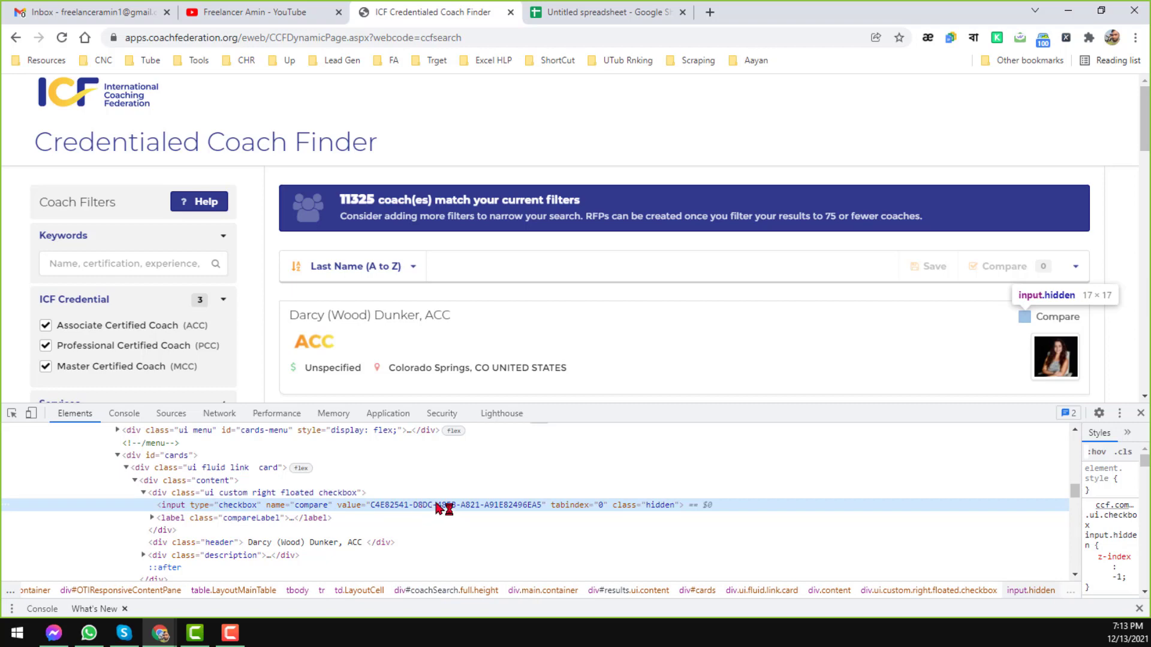
# Select the coach ID in the checkbox's value attribute and turn on XPath Helper.
pyautogui.doubleClick(346, 507)
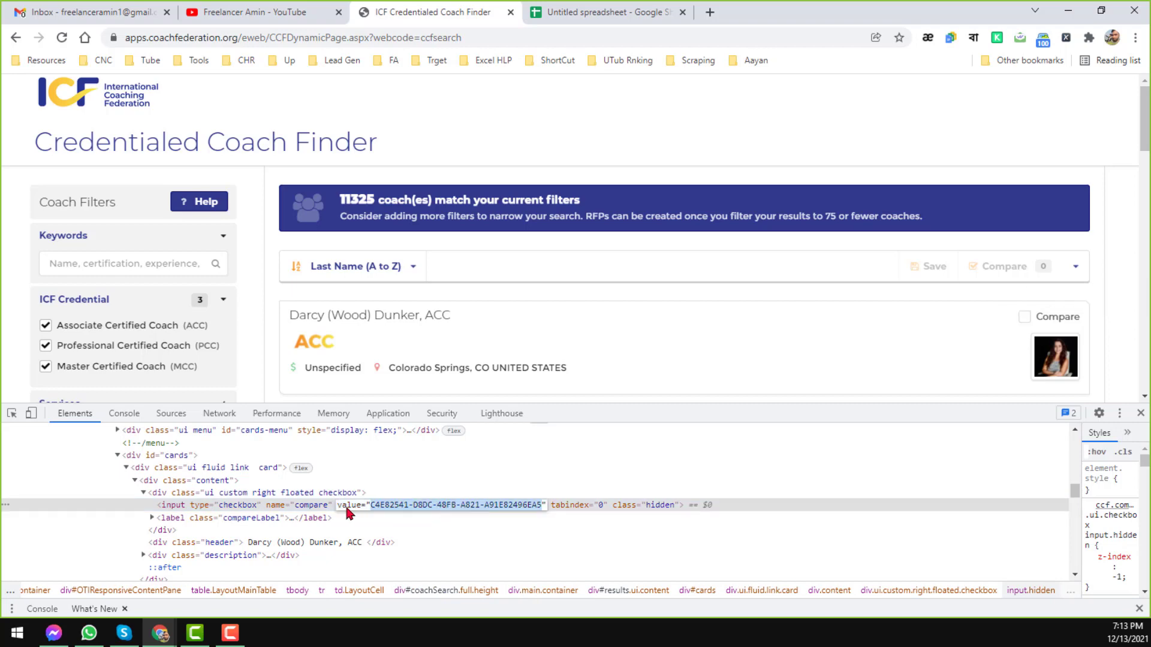
pyautogui.click(488, 506)
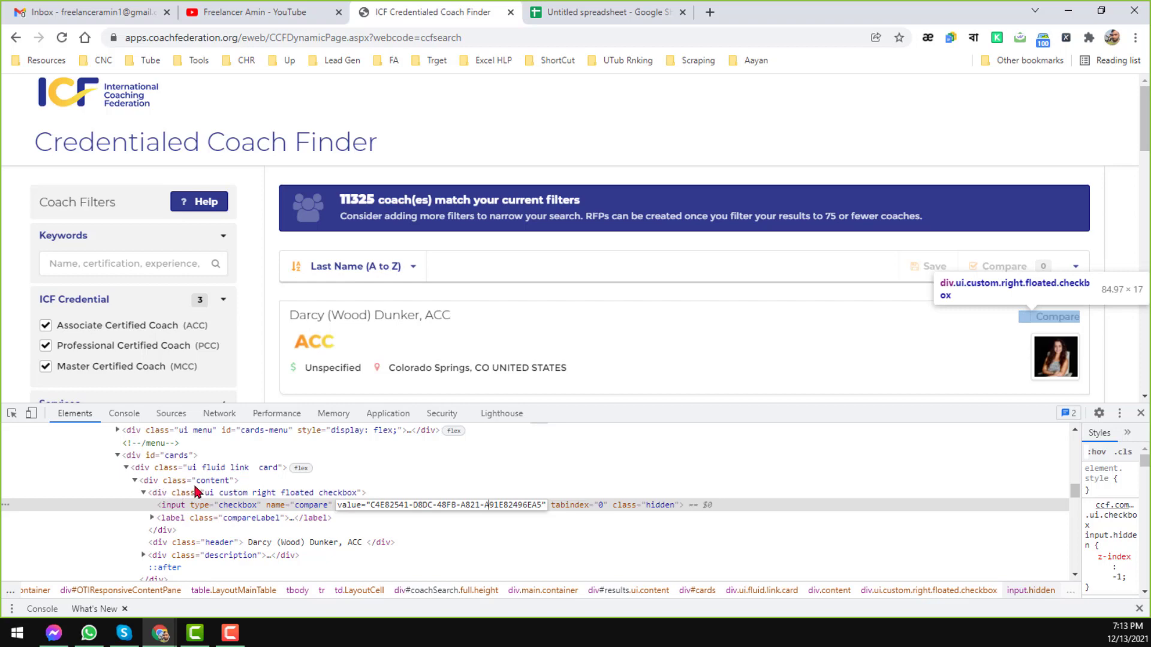
pyautogui.click(232, 495)
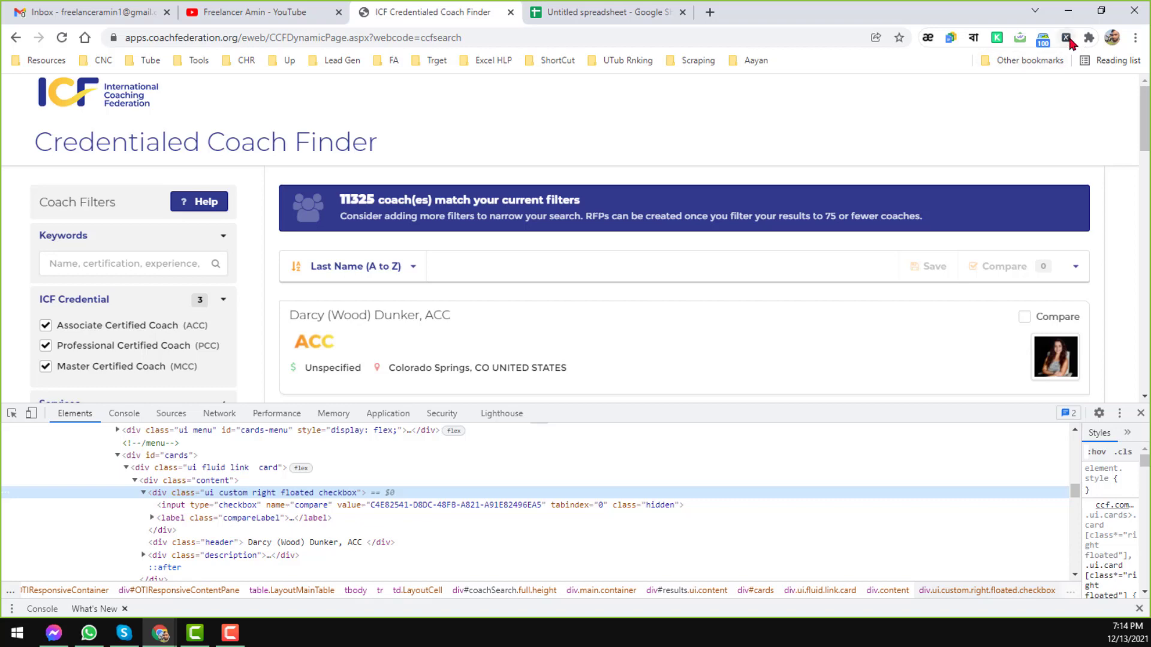
pyautogui.click(1067, 38)
pyautogui.click(598, 114)
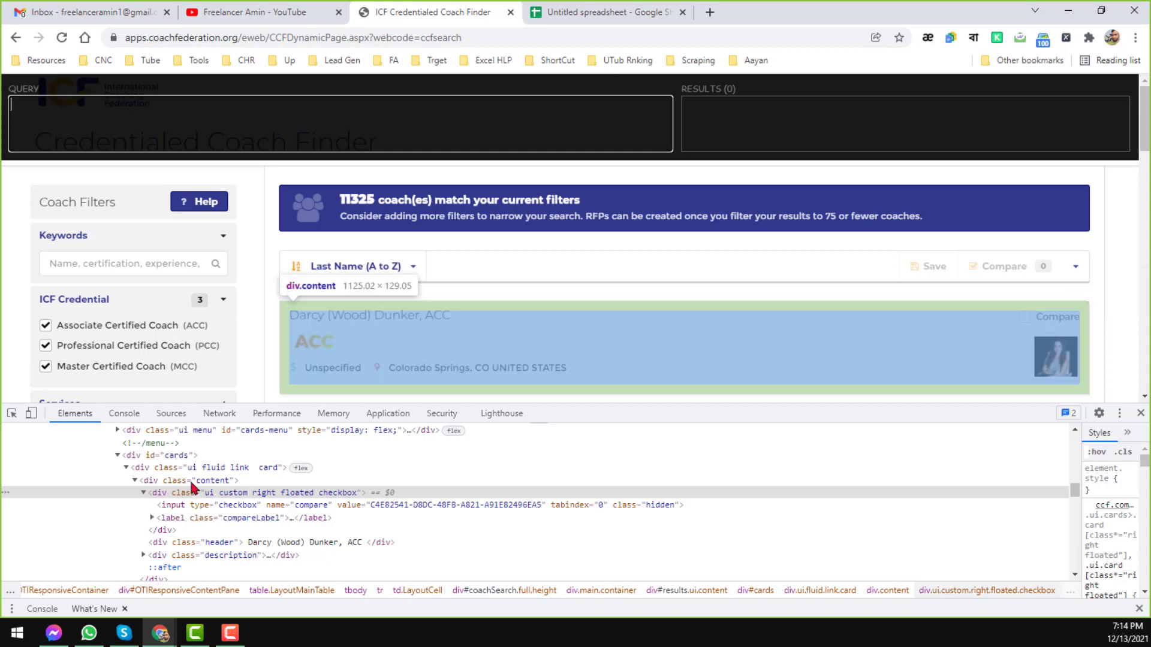
pyautogui.click(198, 482)
pyautogui.doubleClick(198, 481)
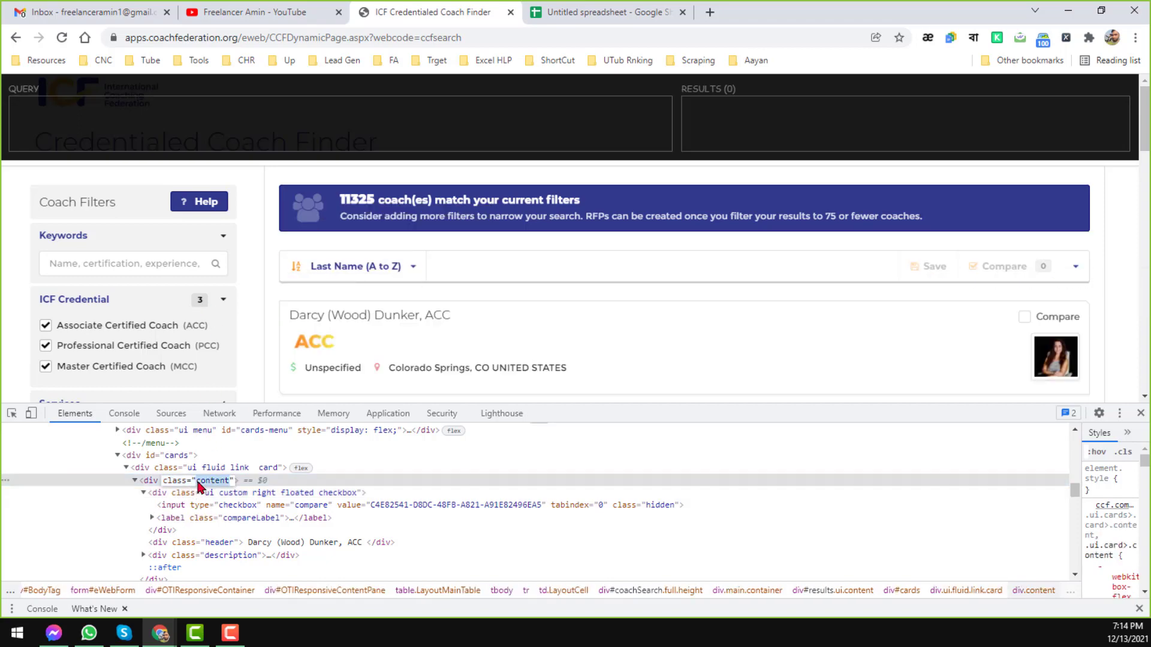
pyautogui.click(309, 125)
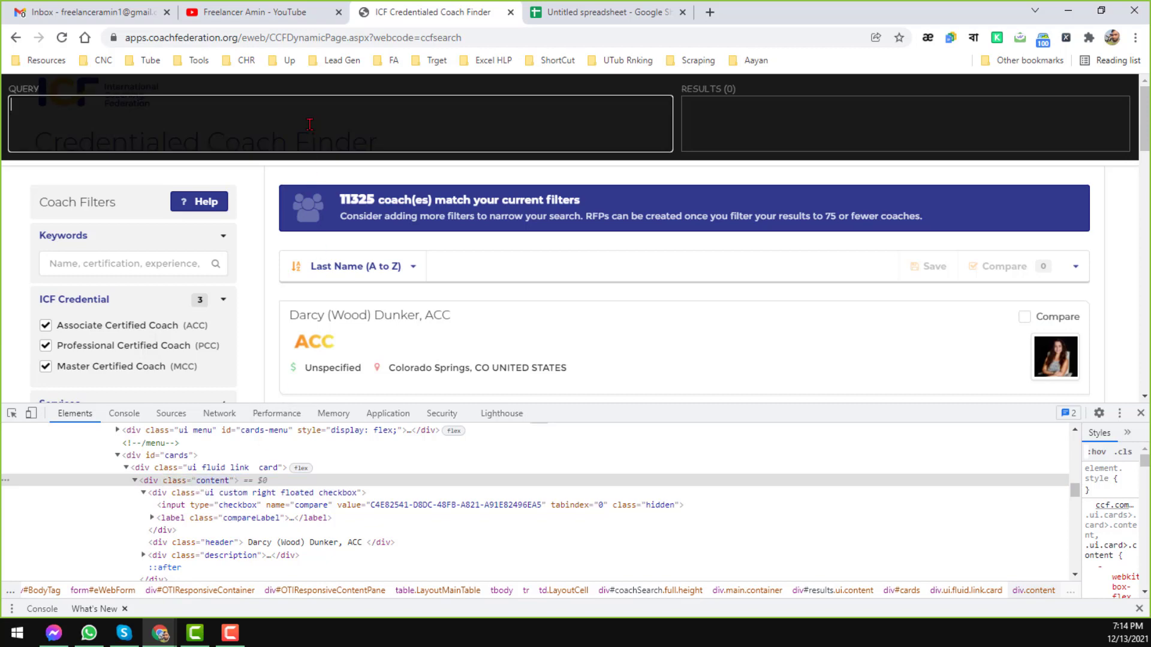
pyautogui.write('//')
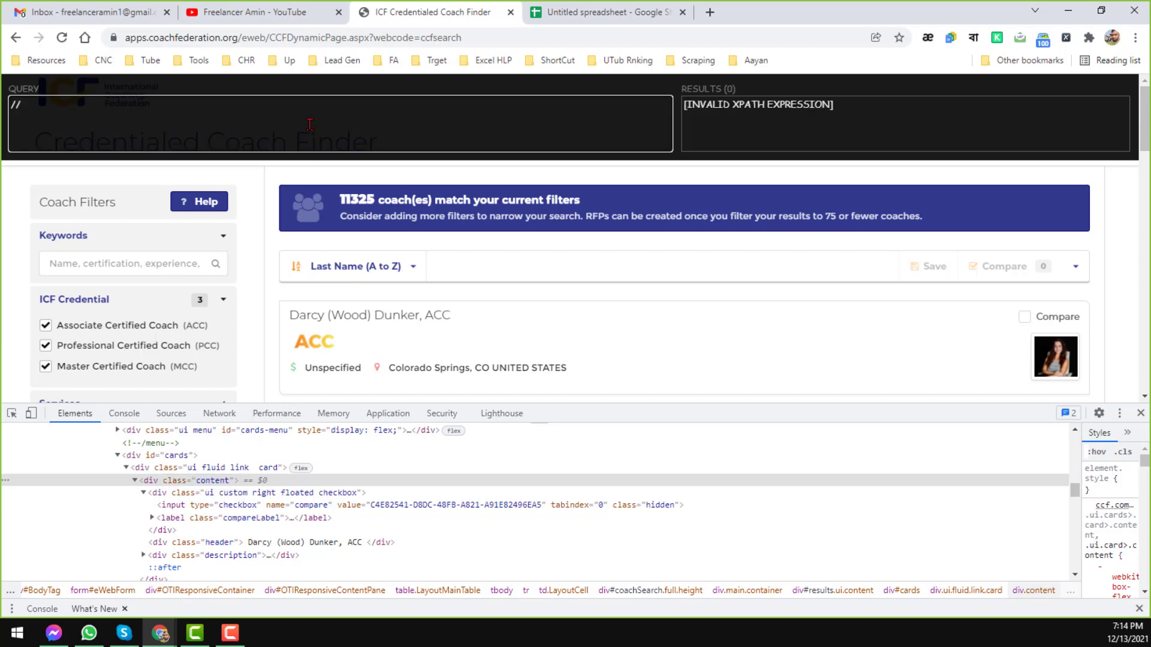
pyautogui.write('div')
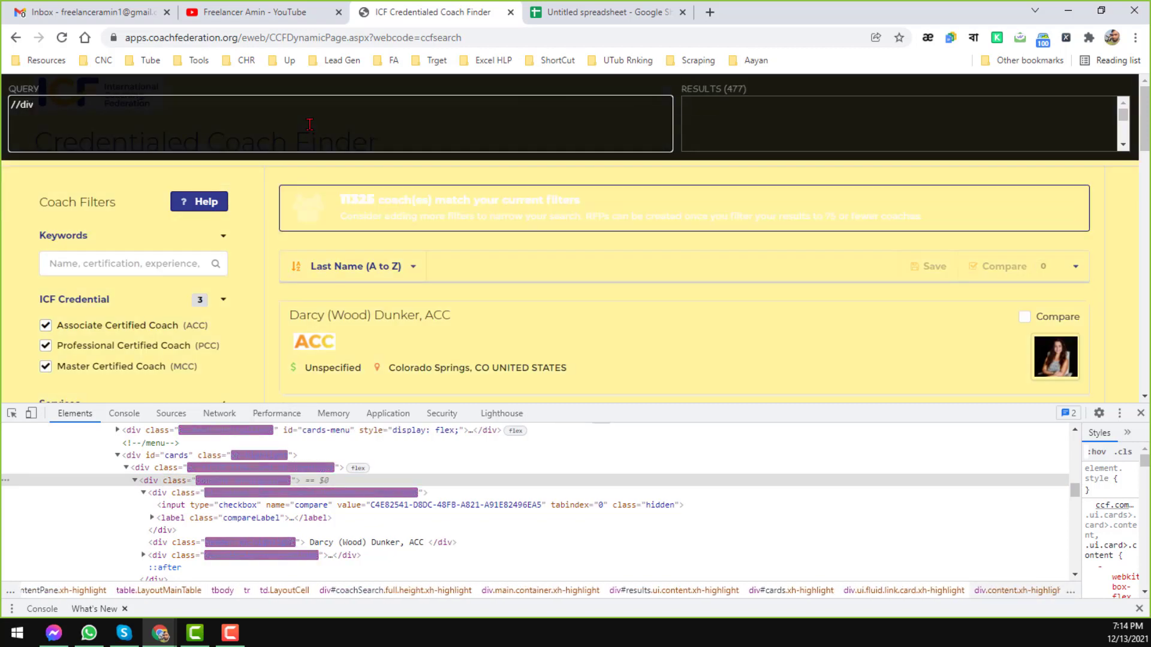
pyautogui.write('[')
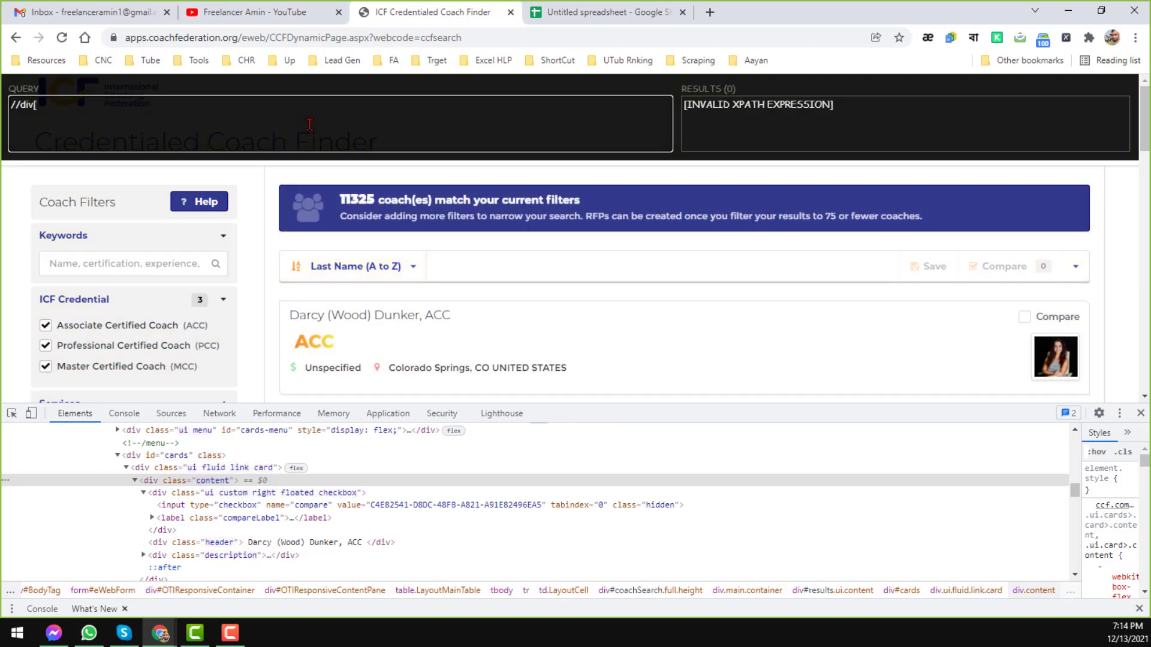
pyautogui.write('@class="content"')
pyautogui.write(']')
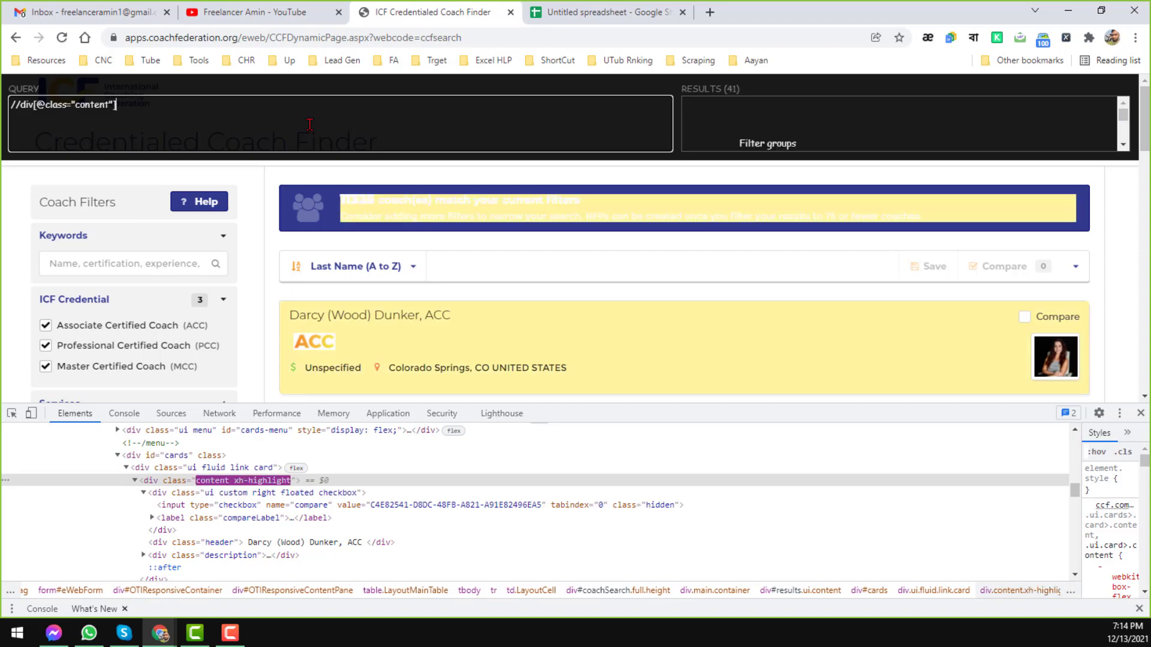
pyautogui.write('/')
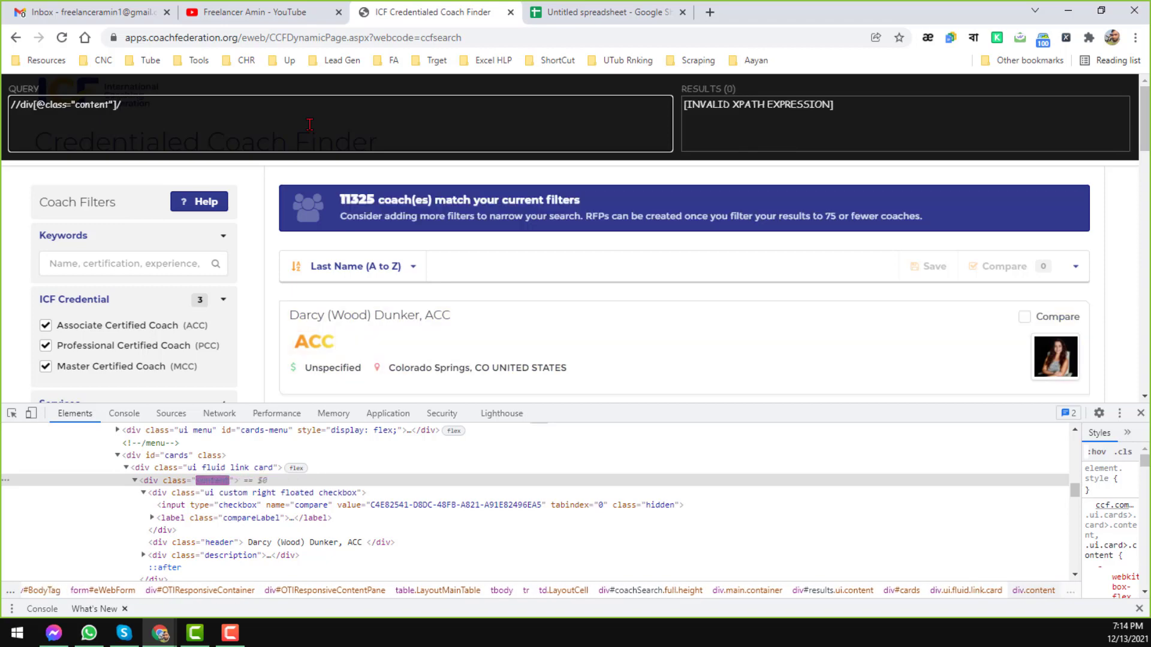
pyautogui.write('div')
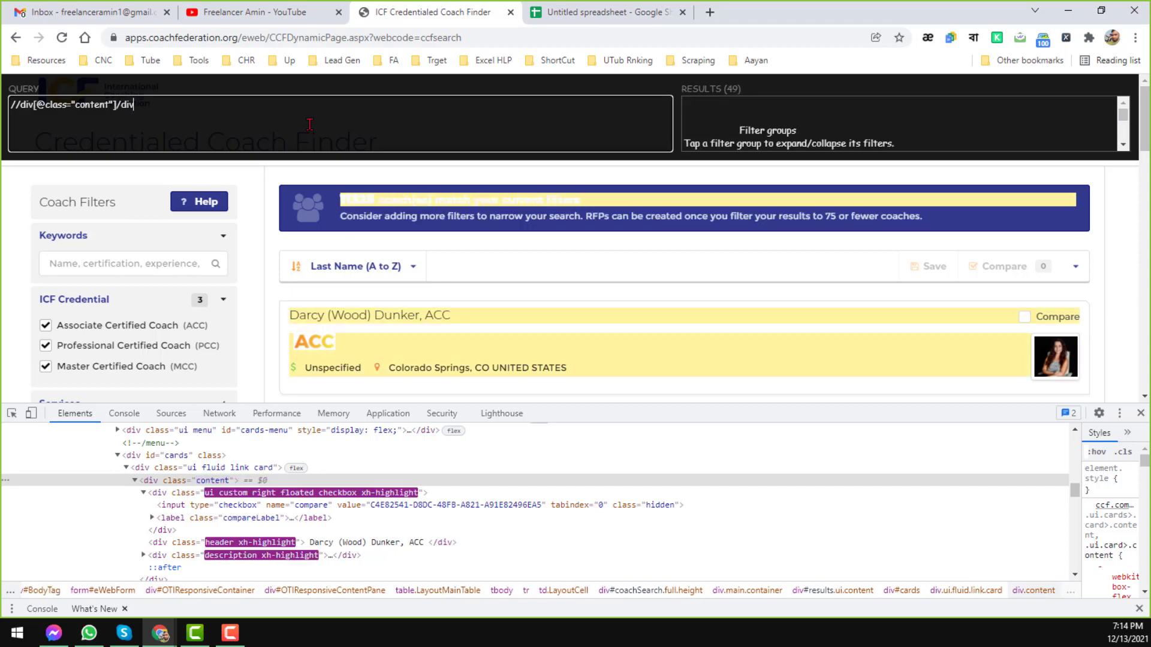
pyautogui.write('/inp')
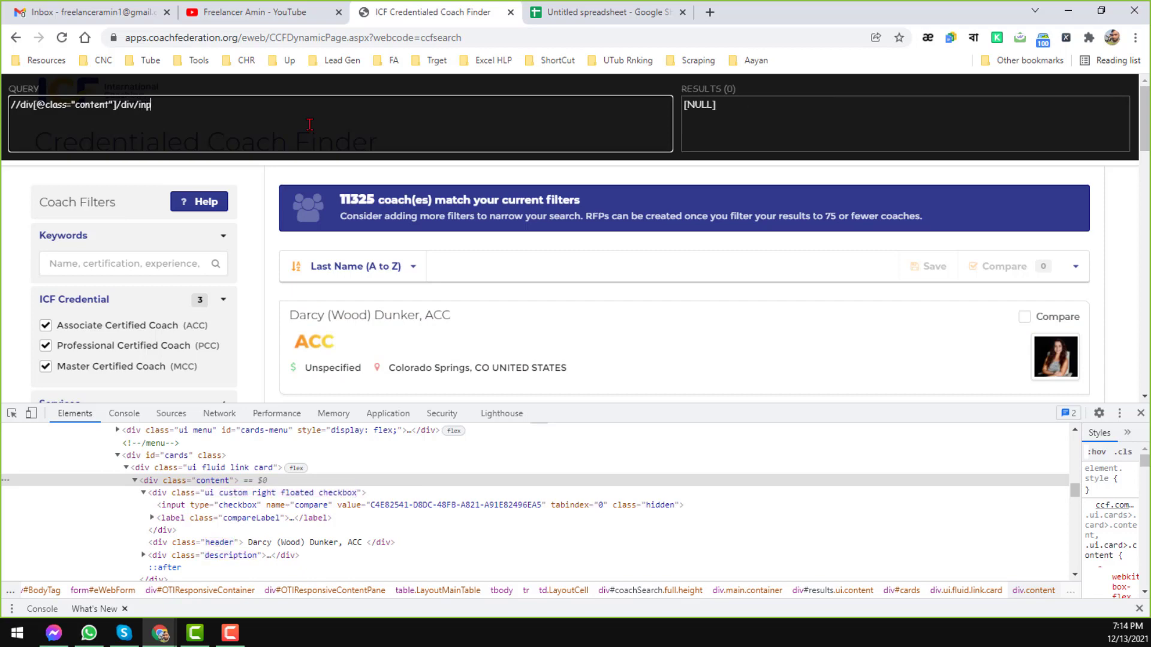
pyautogui.write('ut/')
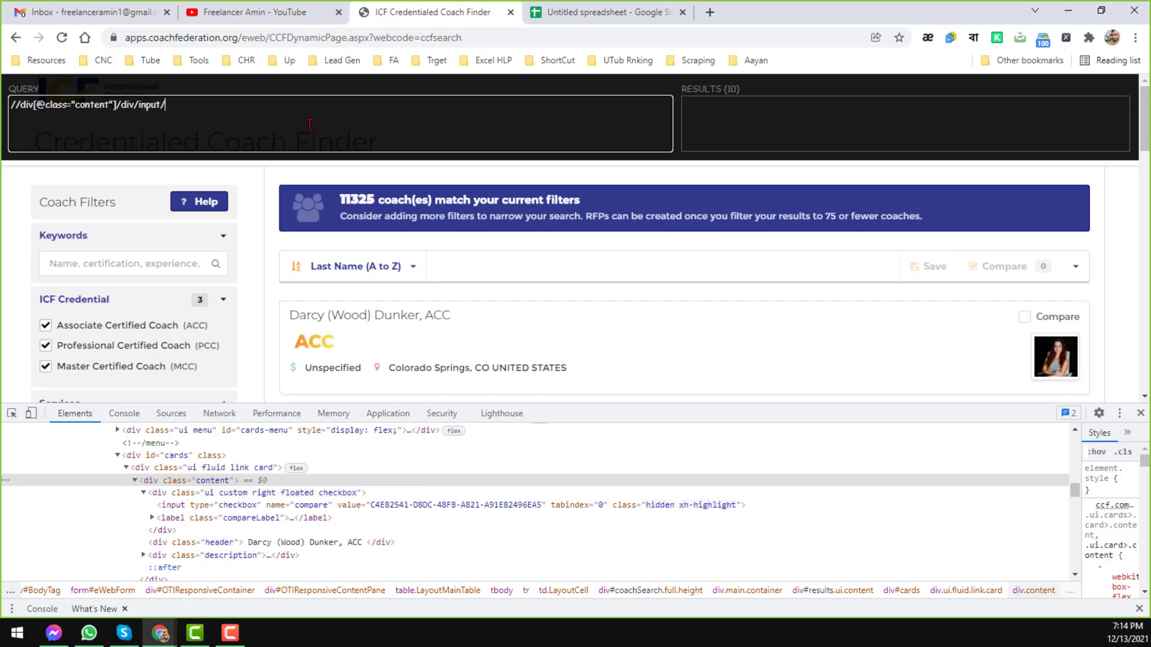
pyautogui.write('@val')
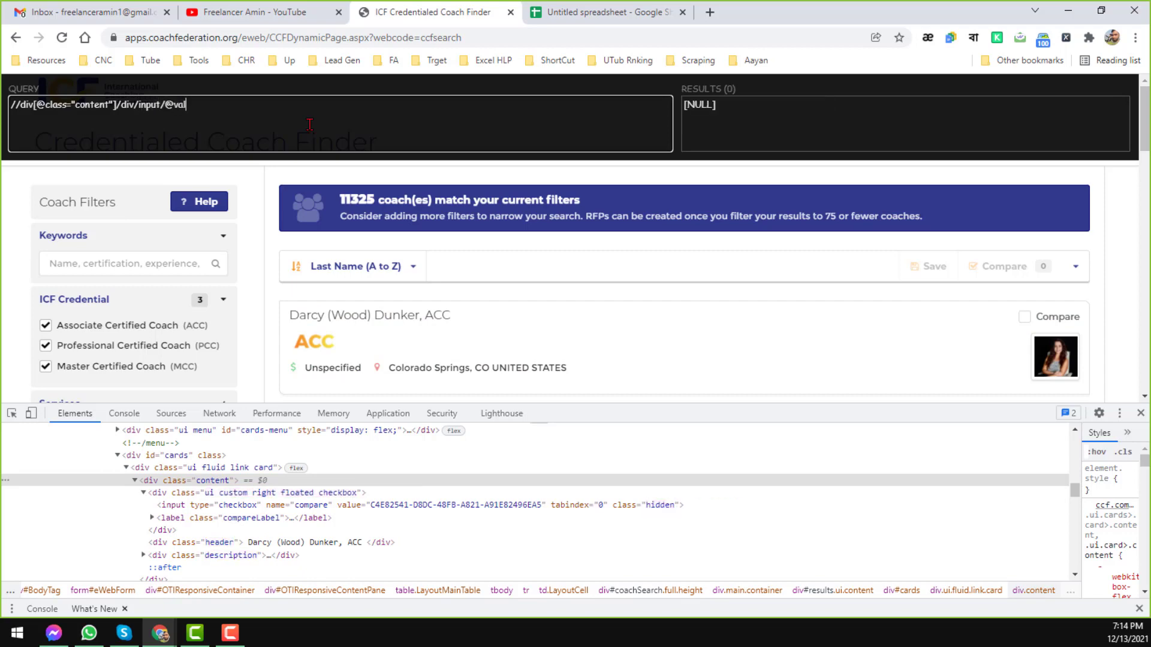
pyautogui.write('ue')
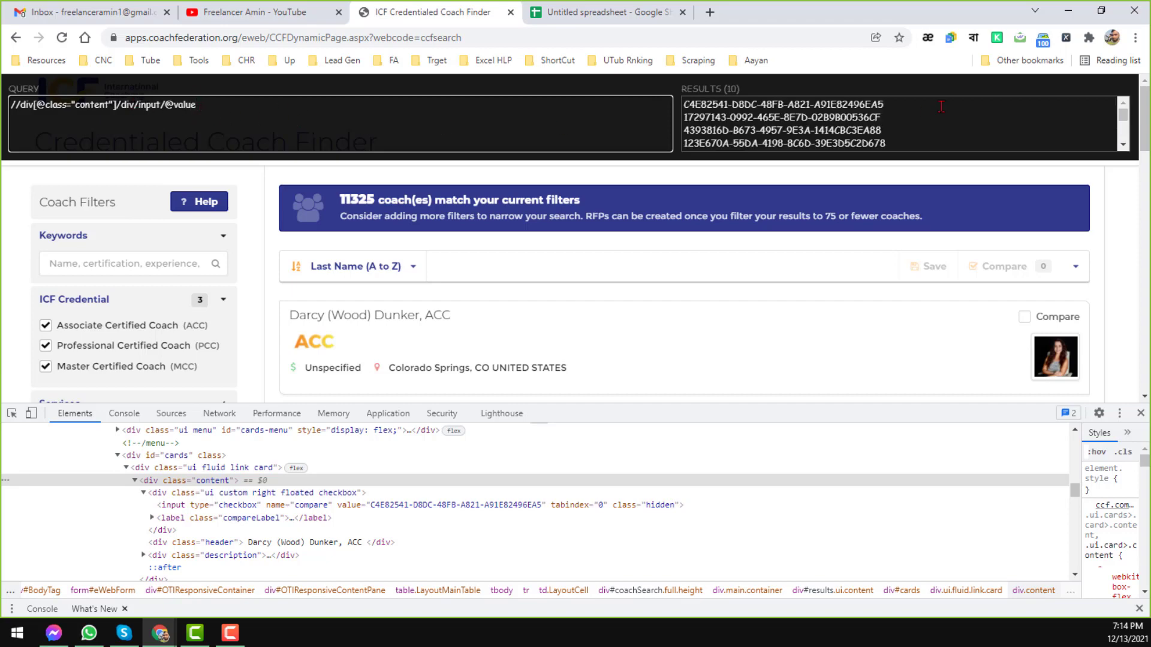
# Copy all ten returned coach IDs and switch to the spreadsheet.
pyautogui.click(940, 132)
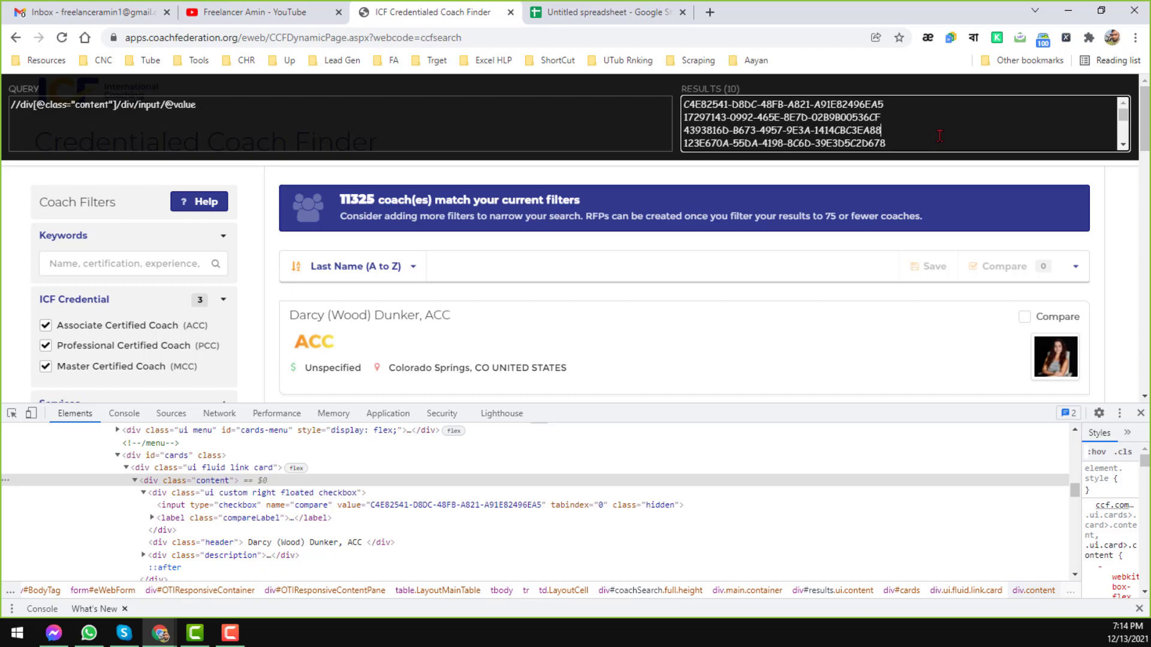
pyautogui.hotkey('ctrl', 'a')
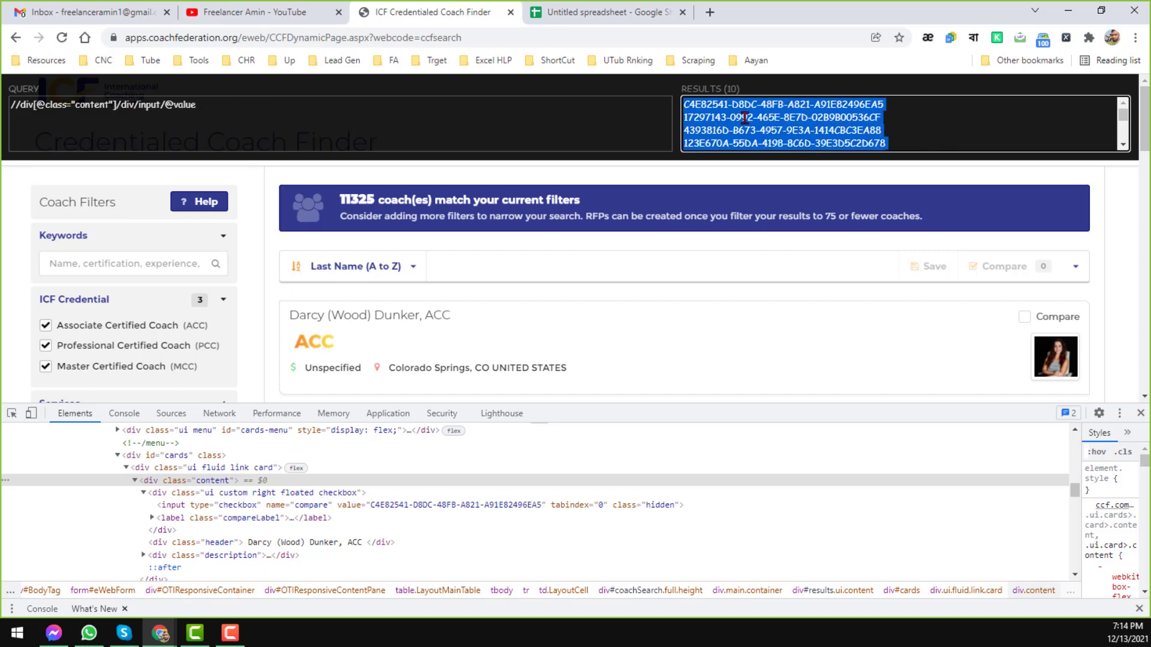
pyautogui.click(603, 12)
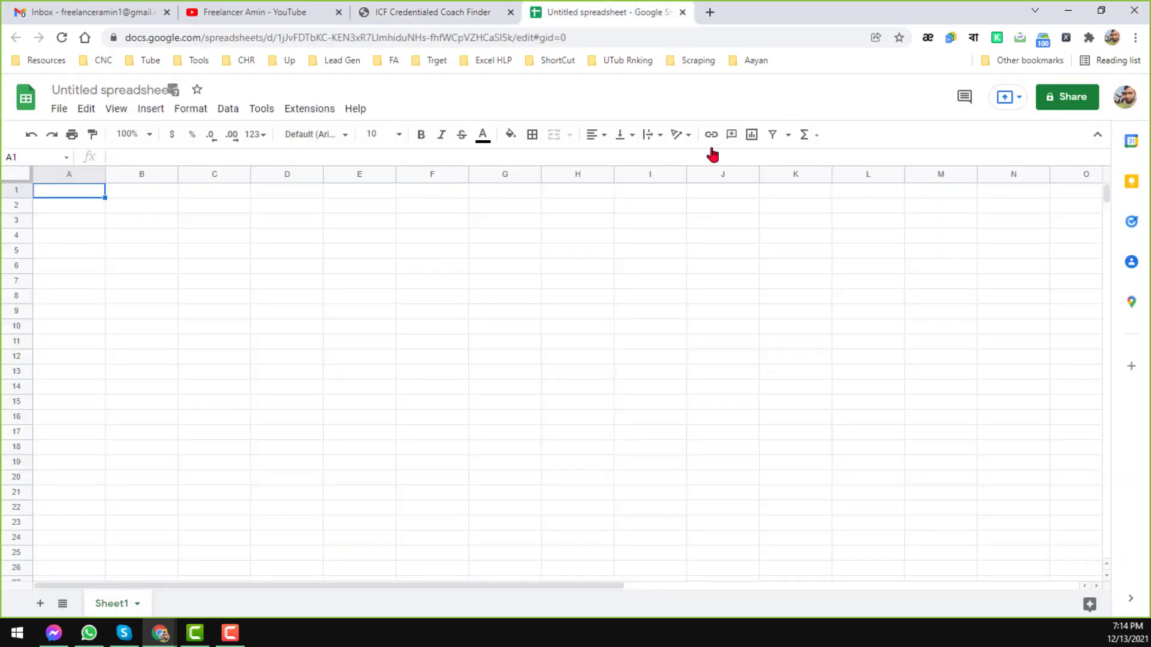
# Paste the ten coach IDs into B3:B12 and widen column B to fit them.
pyautogui.click(150, 228)
pyautogui.hotkey('ctrl', 'v')
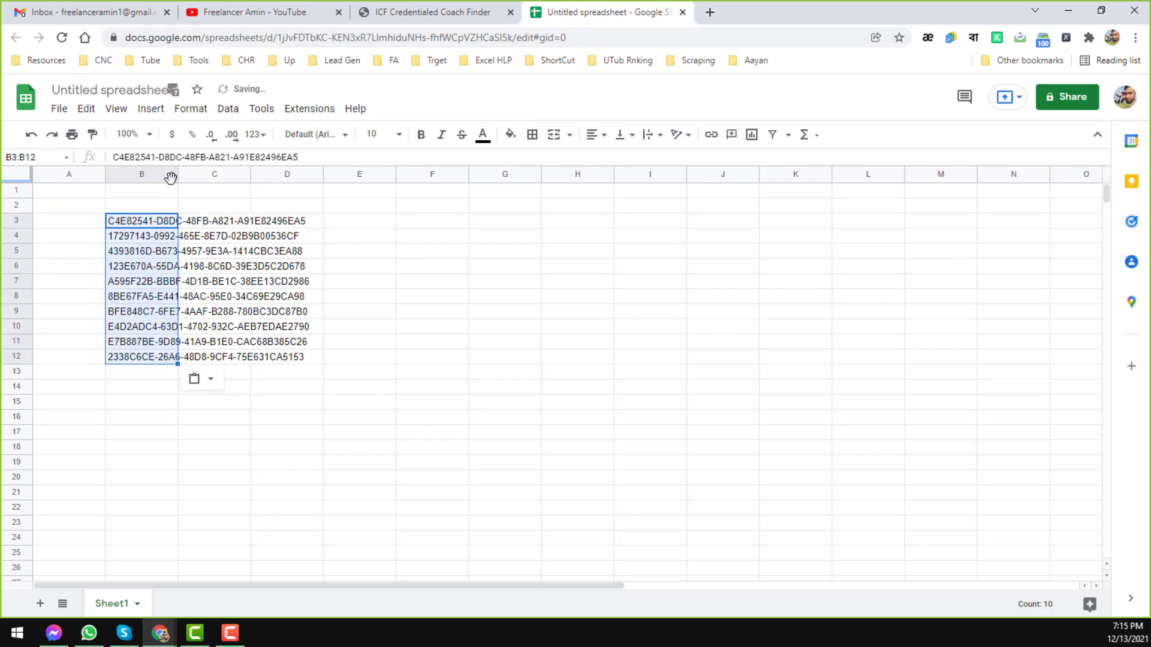
pyautogui.moveTo(178, 174); pyautogui.dragTo(365, 222)
pyautogui.click(385, 224)
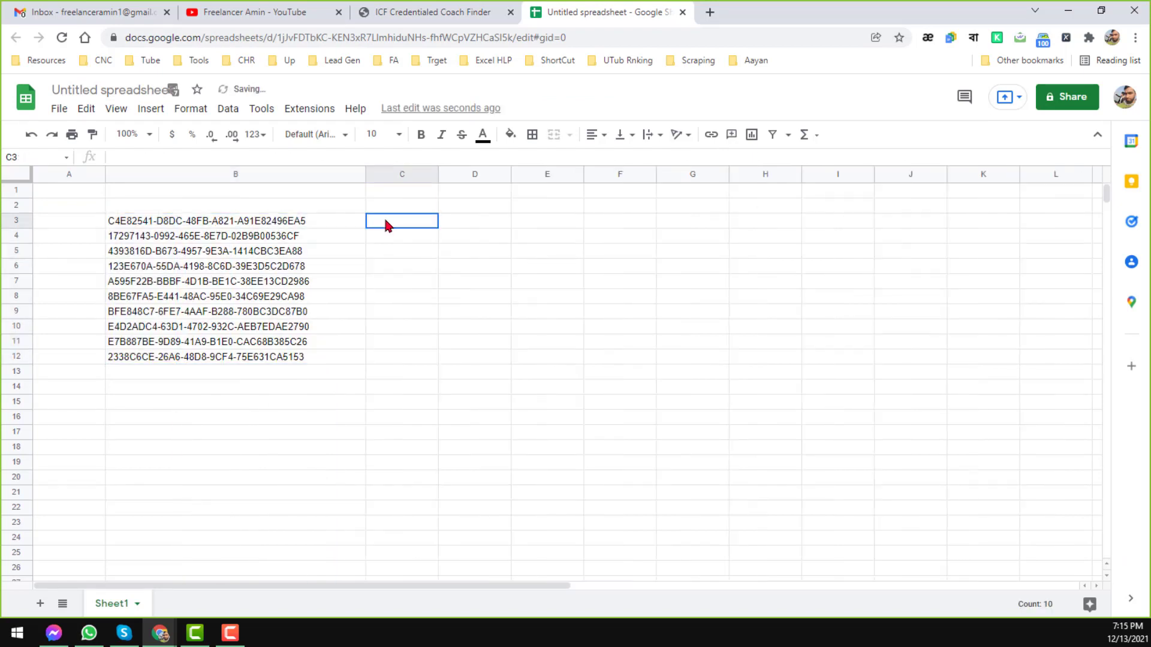
pyautogui.click(346, 222)
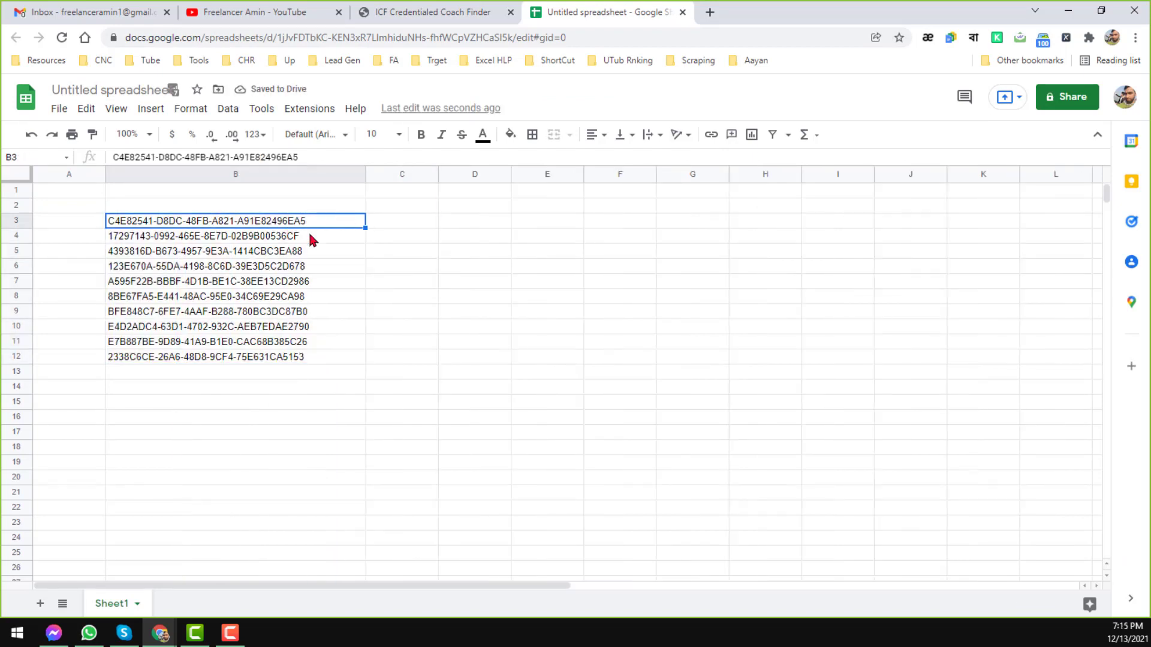
pyautogui.click(417, 23)
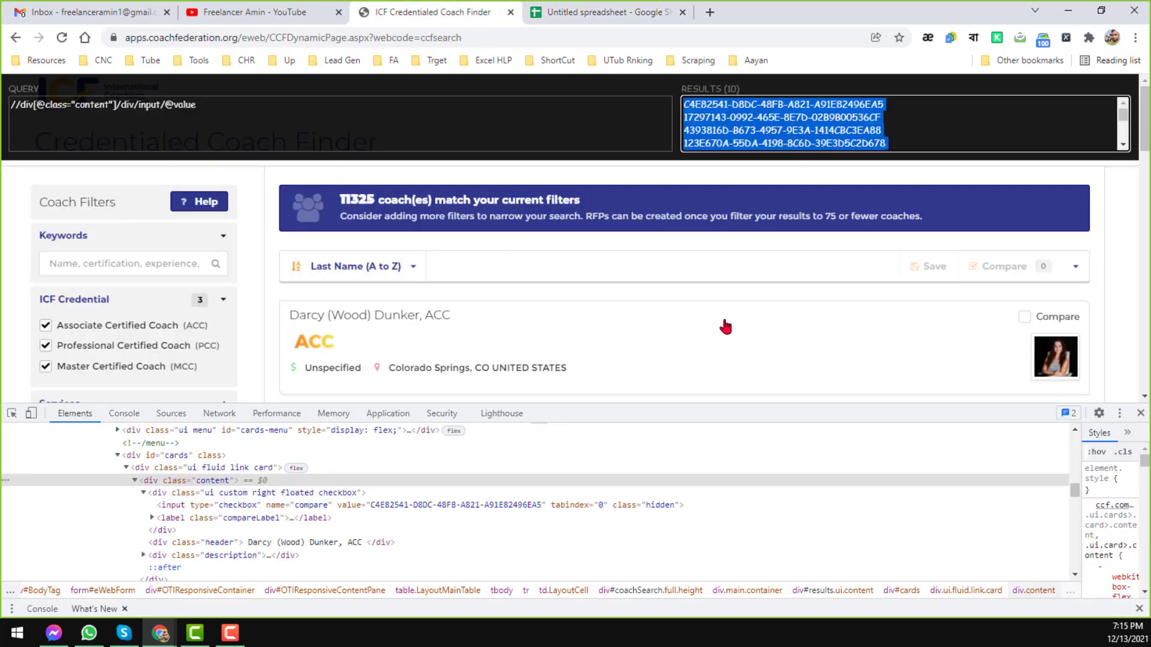
# Close DevTools, open the first coach's profile and select the coachcstkey in its URL.
pyautogui.click(1141, 413)
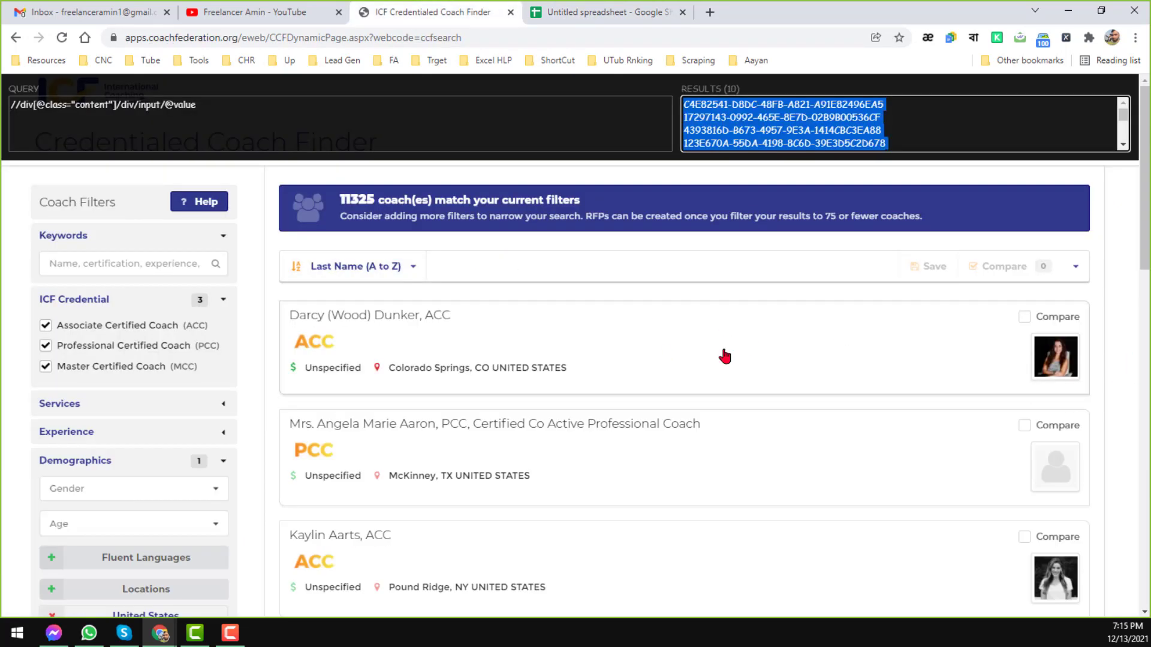
pyautogui.click(359, 324)
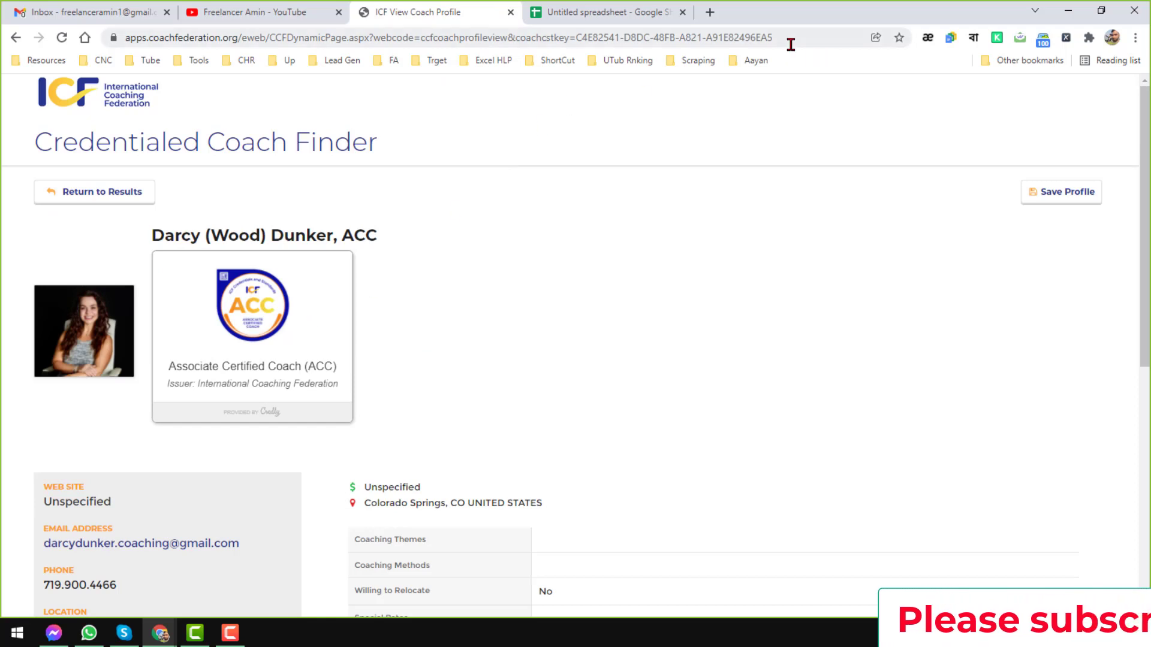
pyautogui.moveTo(574, 37); pyautogui.dragTo(803, 45)
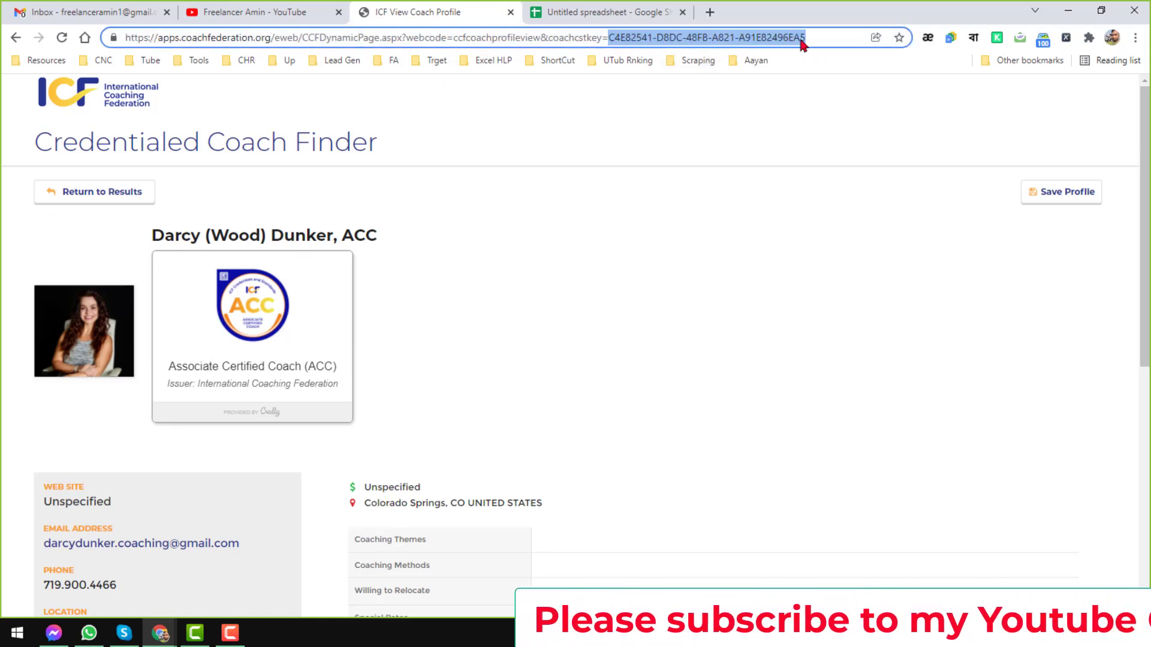
# Search the sheet for that key to confirm it matches the ID in B3.
pyautogui.click(606, 12)
pyautogui.click(545, 252)
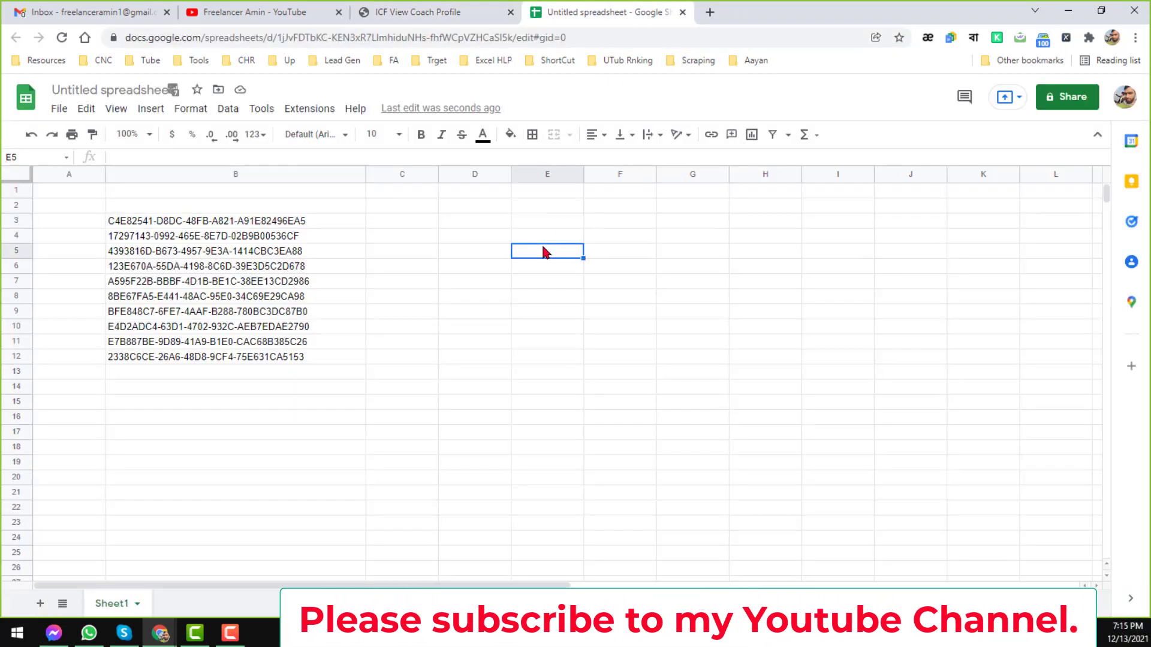
pyautogui.hotkey('ctrl', 'f')
pyautogui.hotkey('ctrl', 'v')
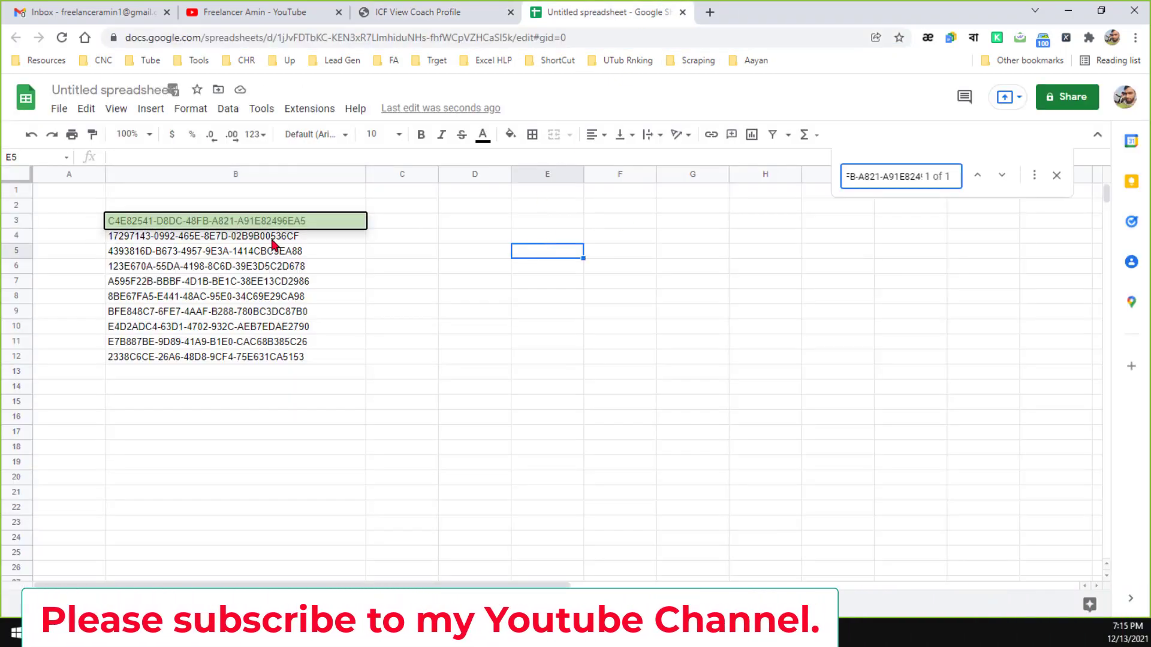
pyautogui.click(264, 222)
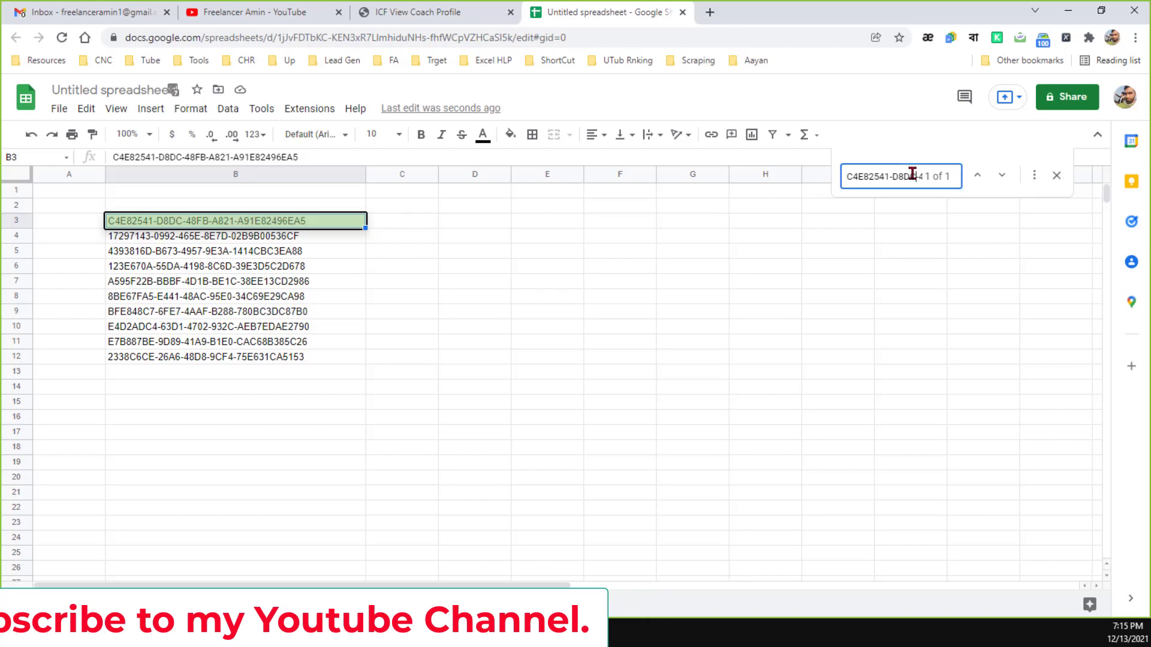
pyautogui.click(432, 12)
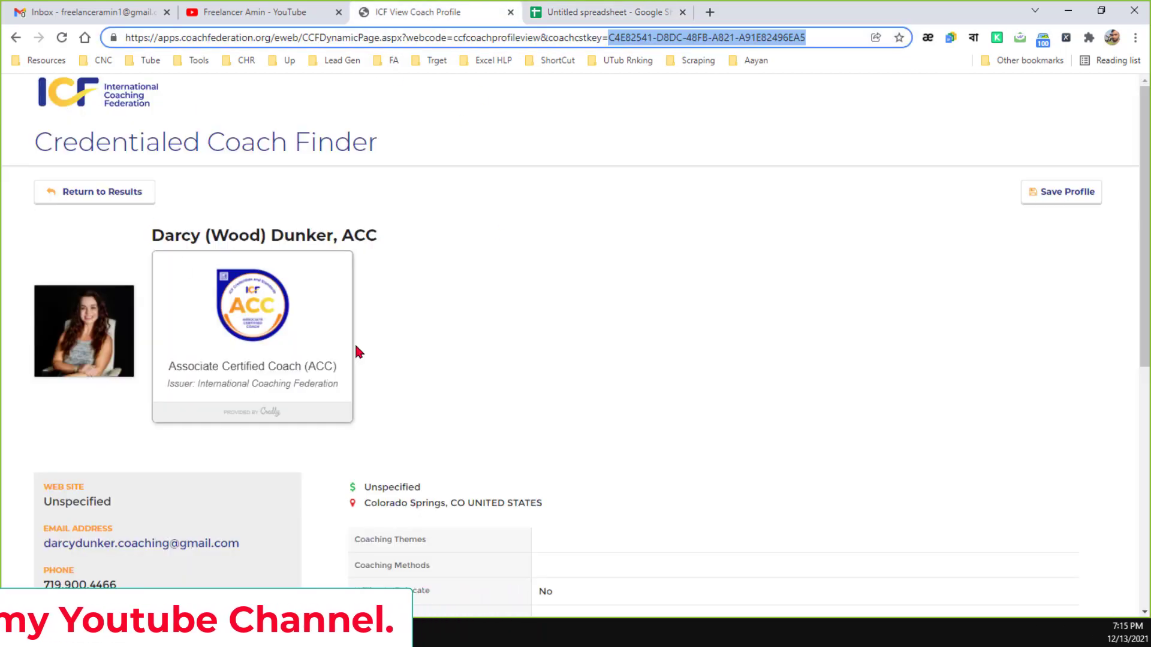
# Return from the profile to the 11325-coach results list and scroll through it.
pyautogui.scroll(-4, 428, 369)
pyautogui.scroll(-4, 484, 373)
pyautogui.scroll(8, 486, 376)
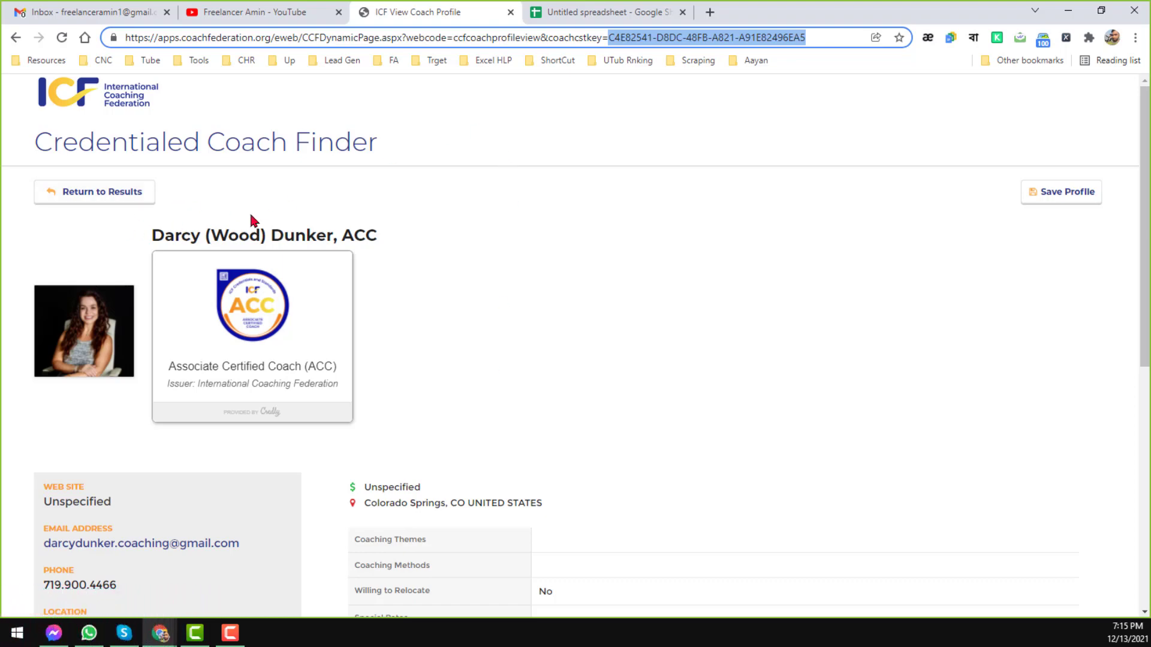
pyautogui.click(124, 195)
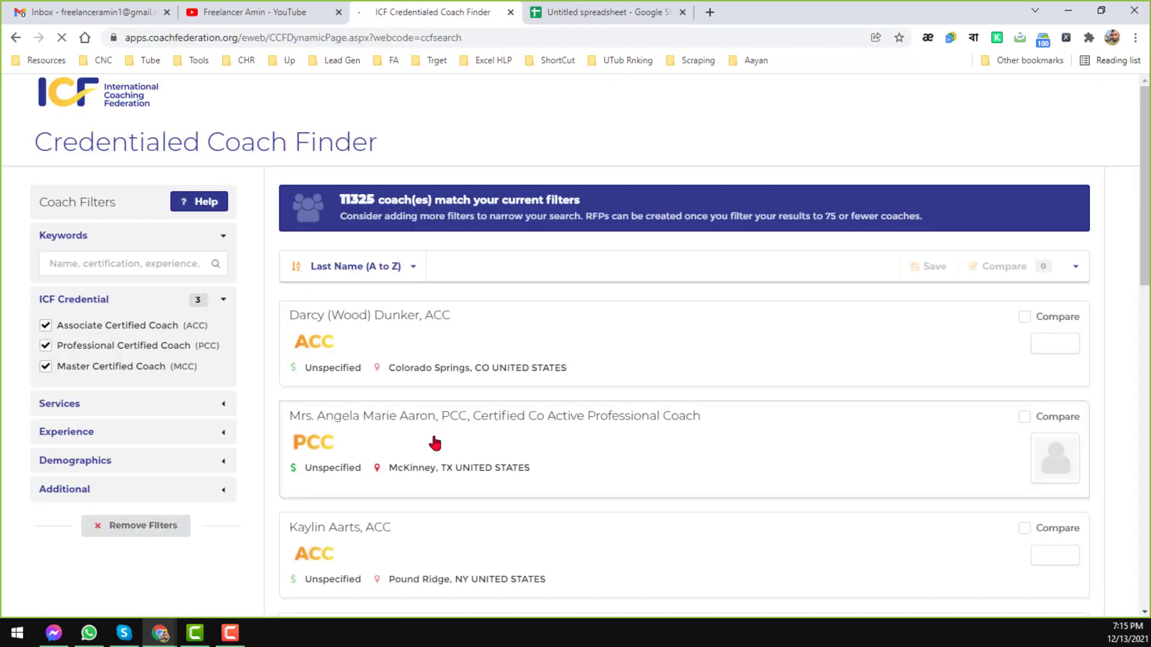
pyautogui.scroll(-2, 459, 336)
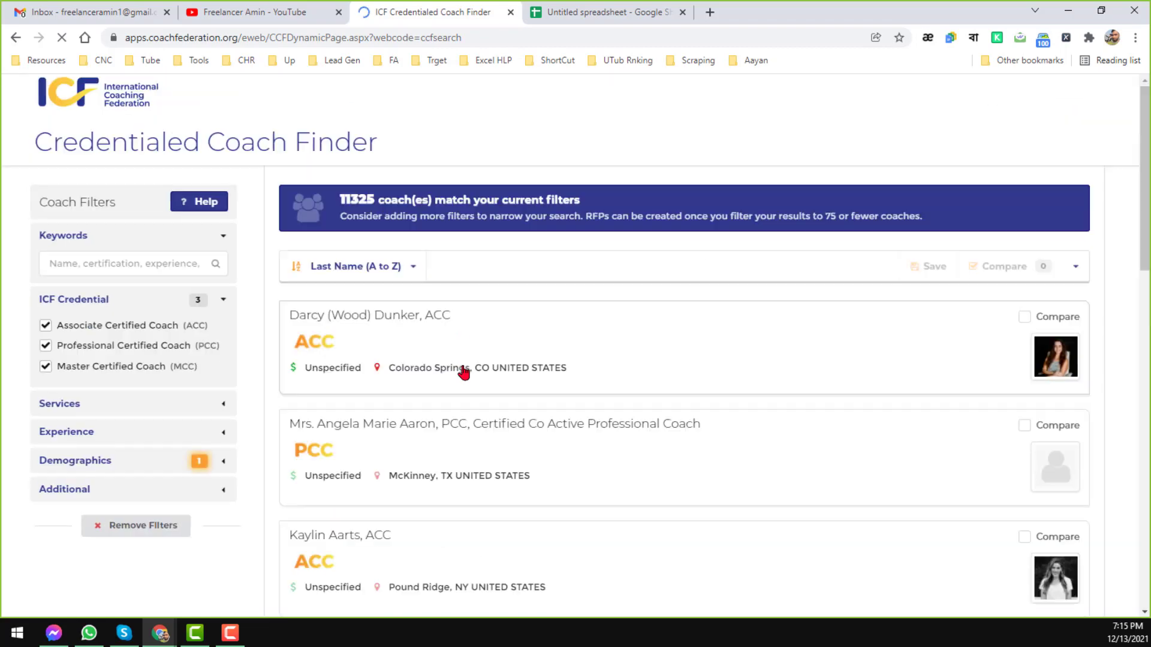
pyautogui.scroll(-2, 463, 373)
pyautogui.scroll(-4, 463, 373)
pyautogui.scroll(-4, 463, 373)
pyautogui.scroll(-4, 463, 373)
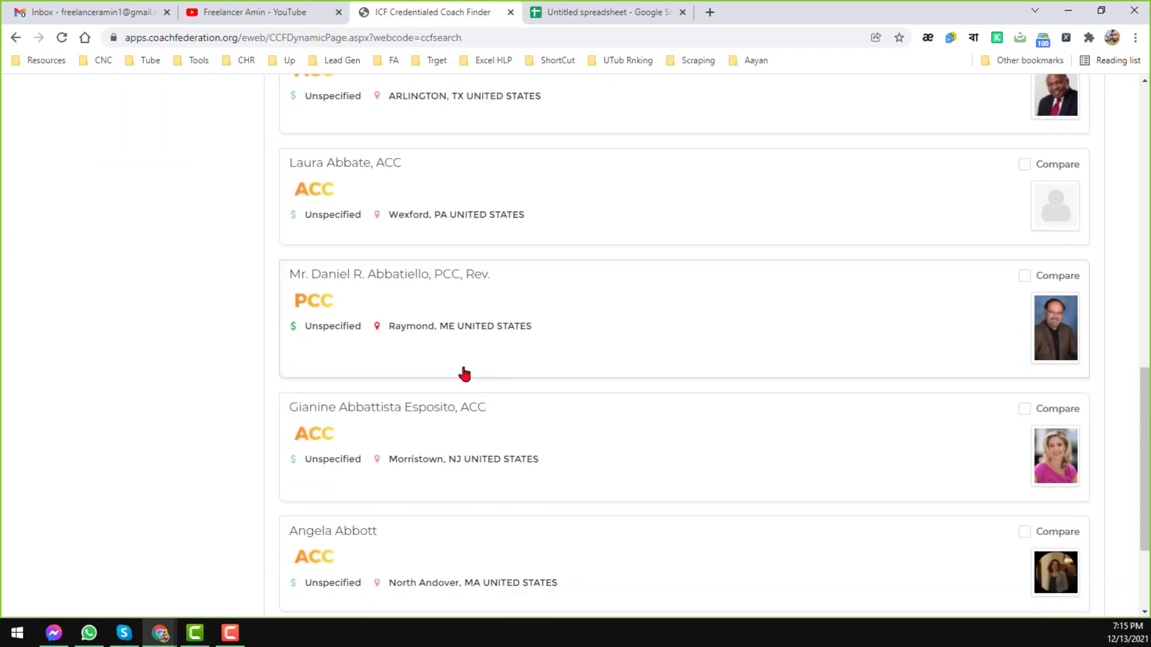
pyautogui.scroll(-2, 463, 372)
pyautogui.scroll(5, 536, 381)
pyautogui.scroll(9, 537, 382)
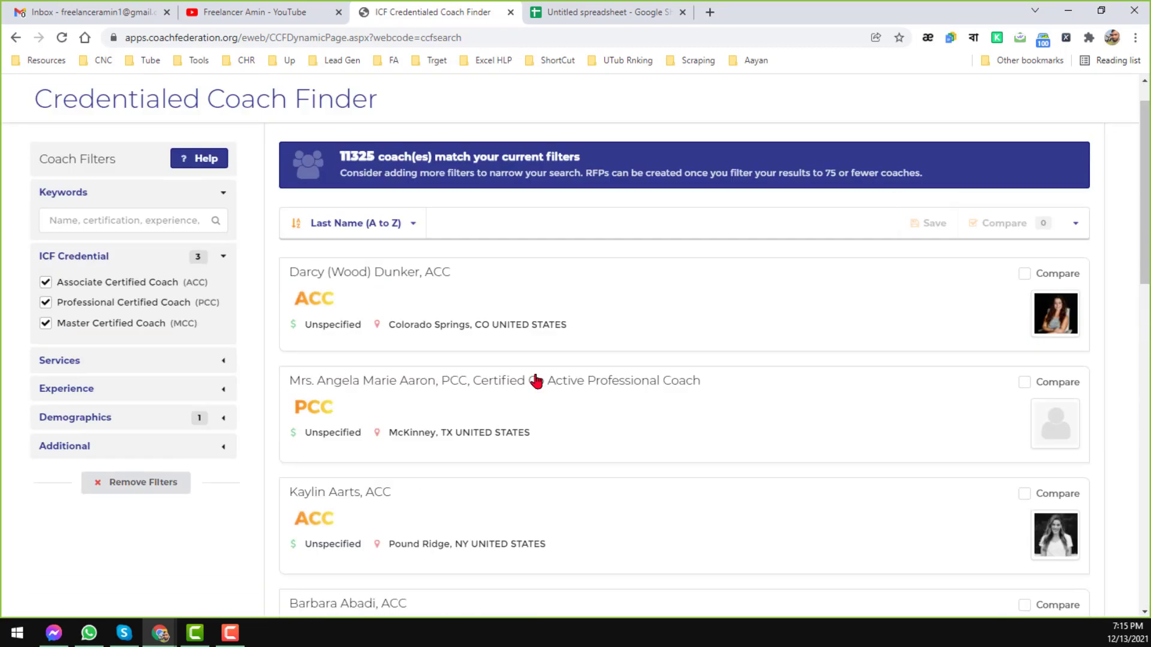
pyautogui.scroll(1, 542, 390)
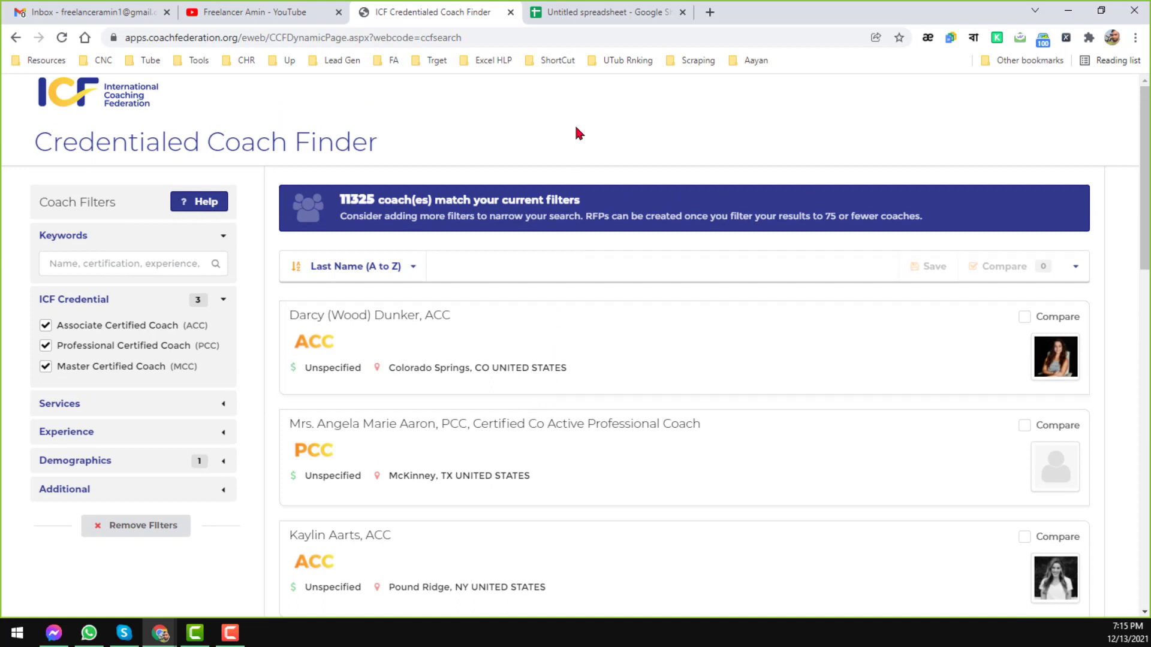
# Select cell C3, then reopen the first coach's profile and copy its page address.
pyautogui.click(609, 15)
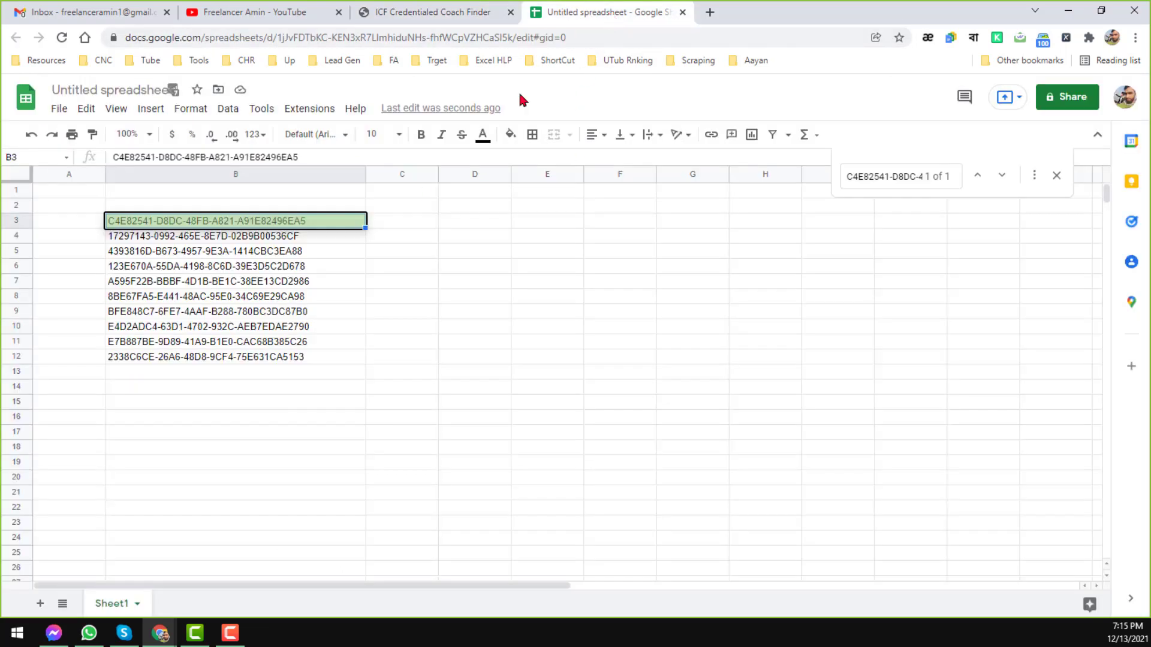
pyautogui.click(376, 226)
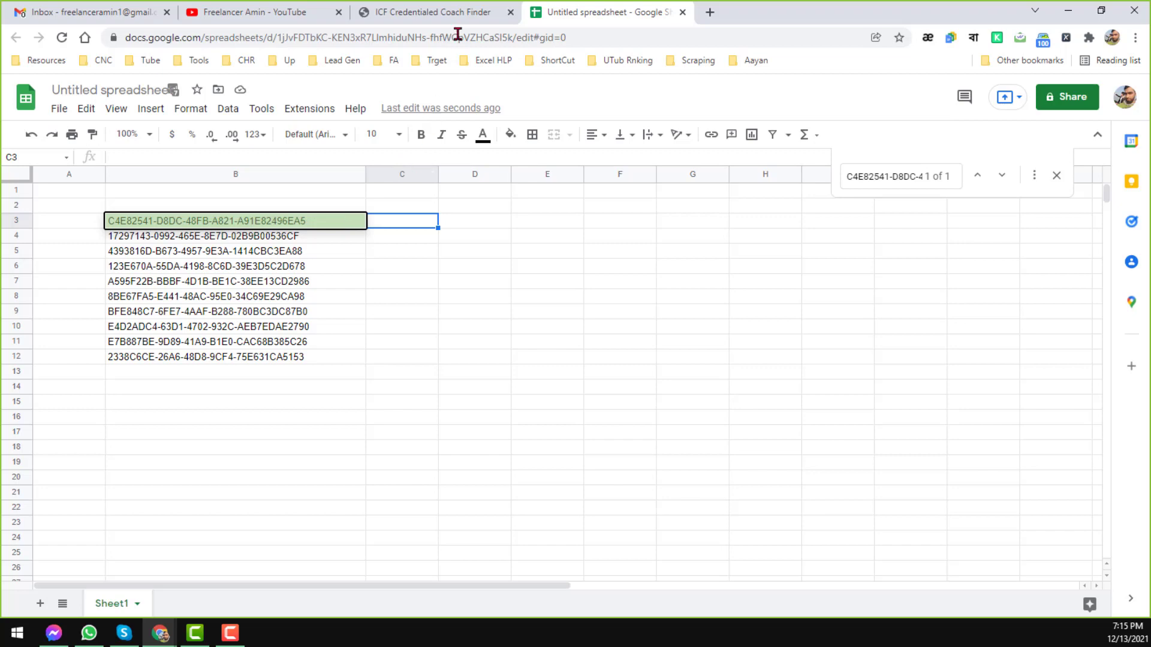
pyautogui.click(451, 13)
pyautogui.click(438, 316)
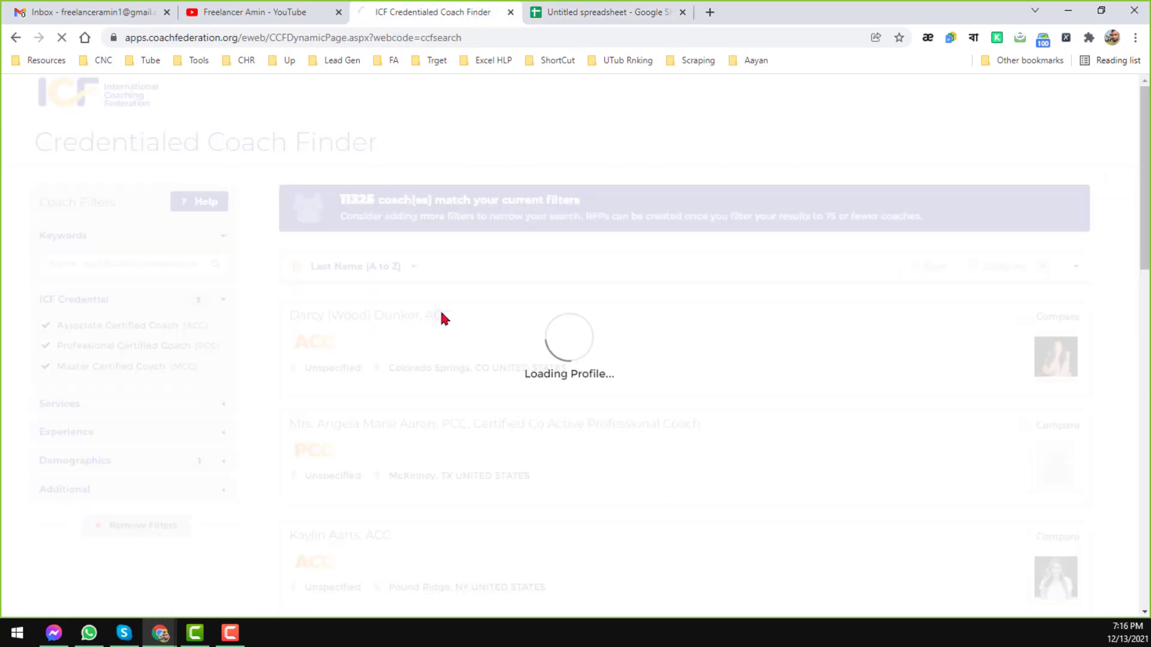
pyautogui.click(811, 36)
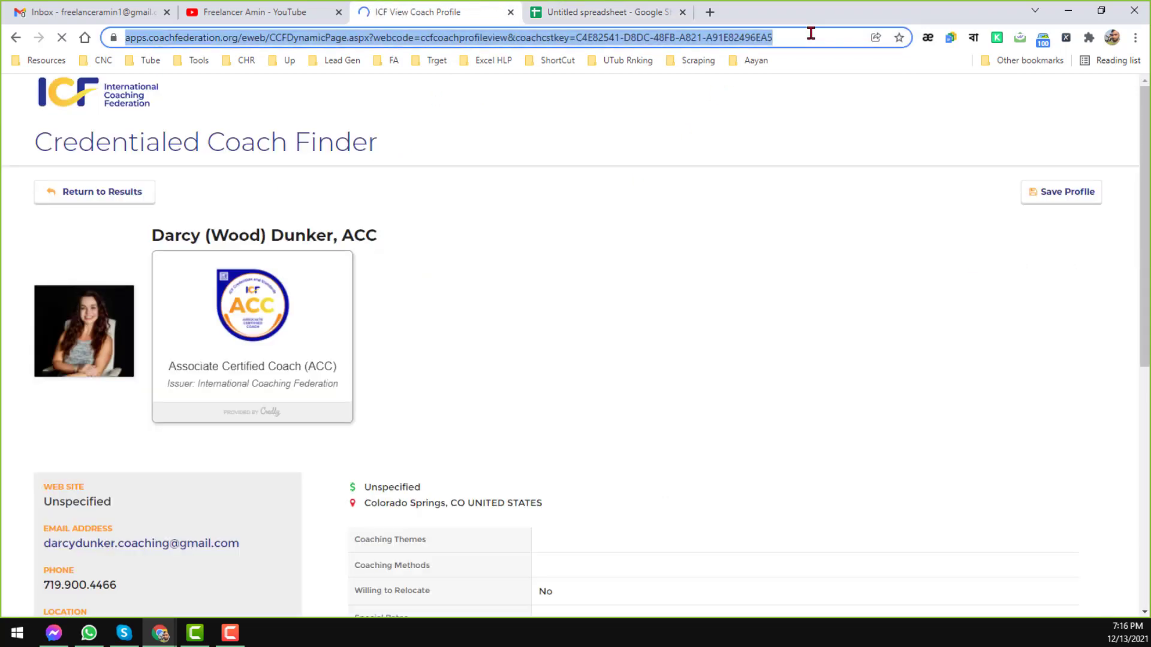
pyautogui.click(643, 4)
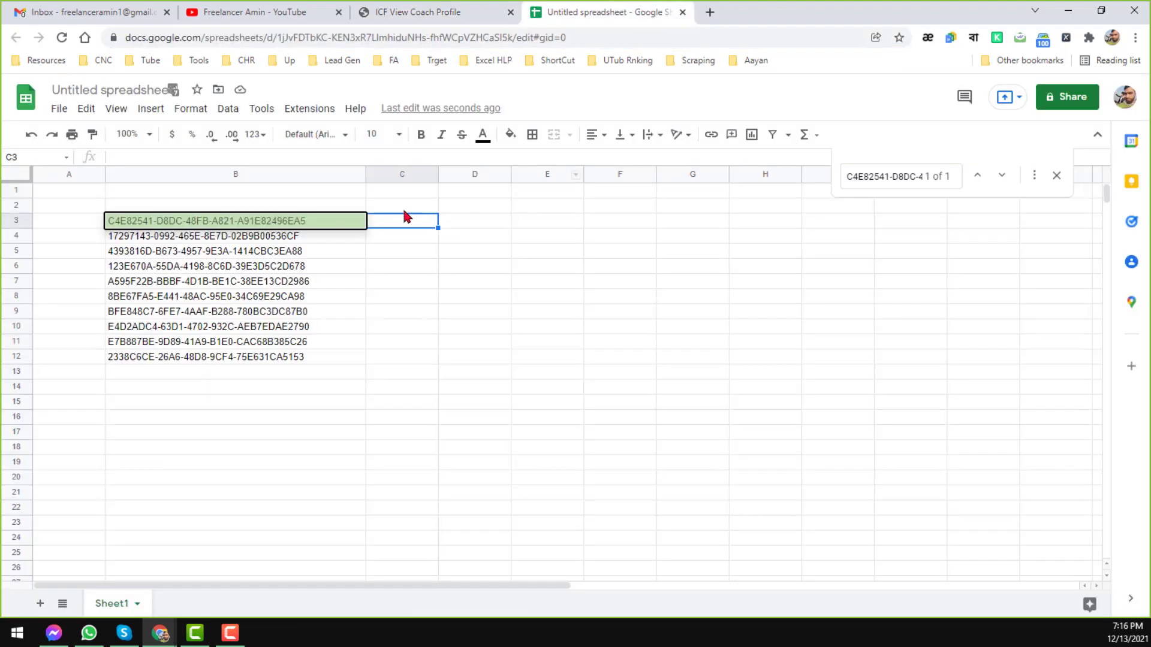
# Paste the profile URL into C3, widen column C, and delete the key after coachcstkey=.
pyautogui.hotkey('ctrl', 'v')
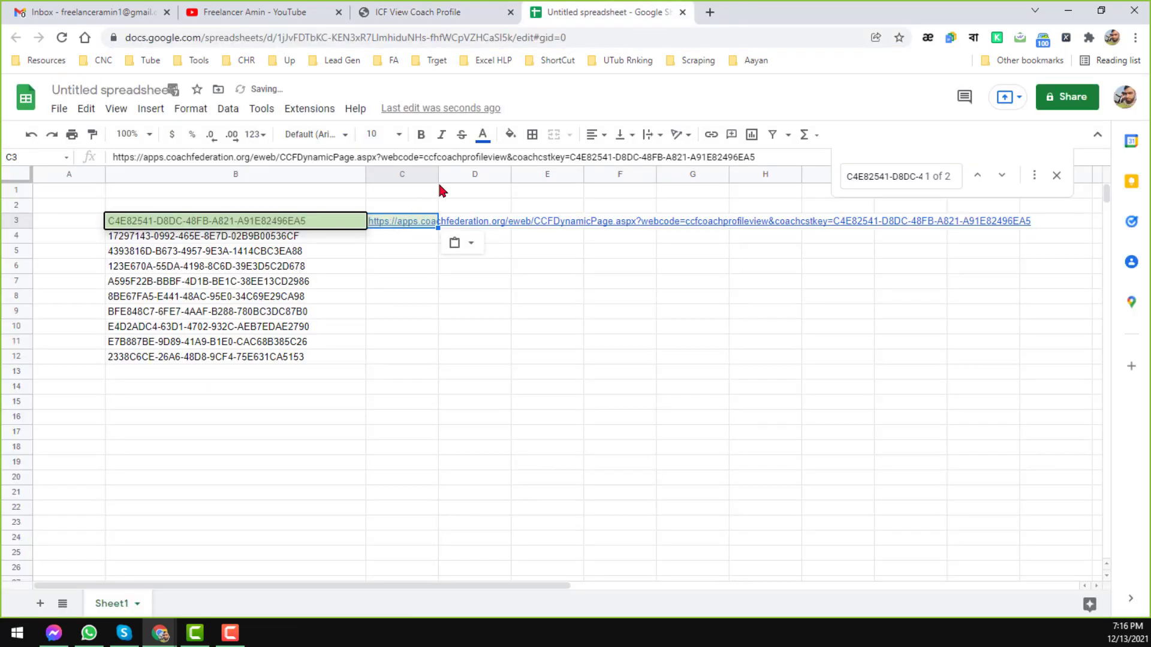
pyautogui.moveTo(436, 169); pyautogui.dragTo(603, 174)
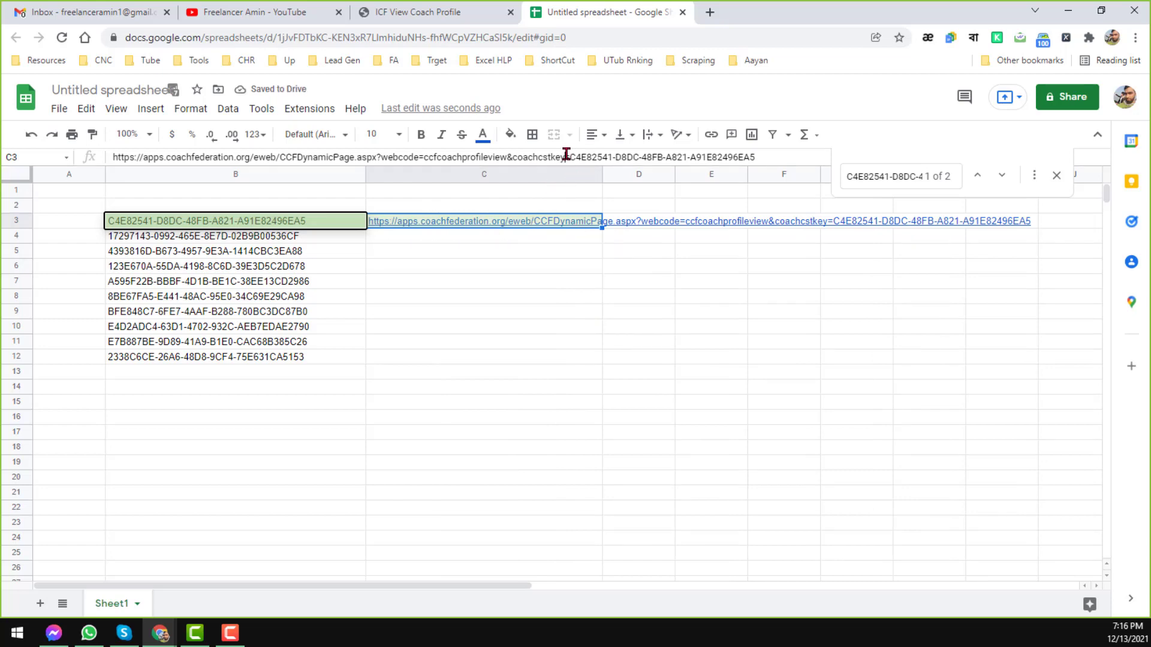
pyautogui.click(566, 154)
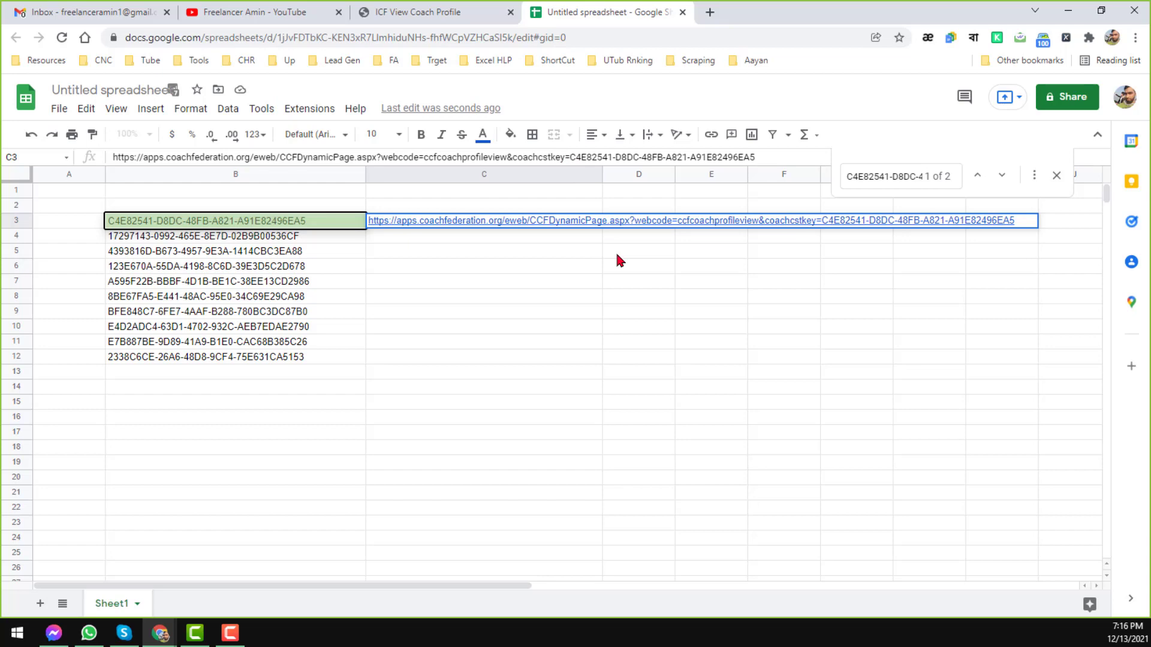
pyautogui.hotkey('shift', 'Home')
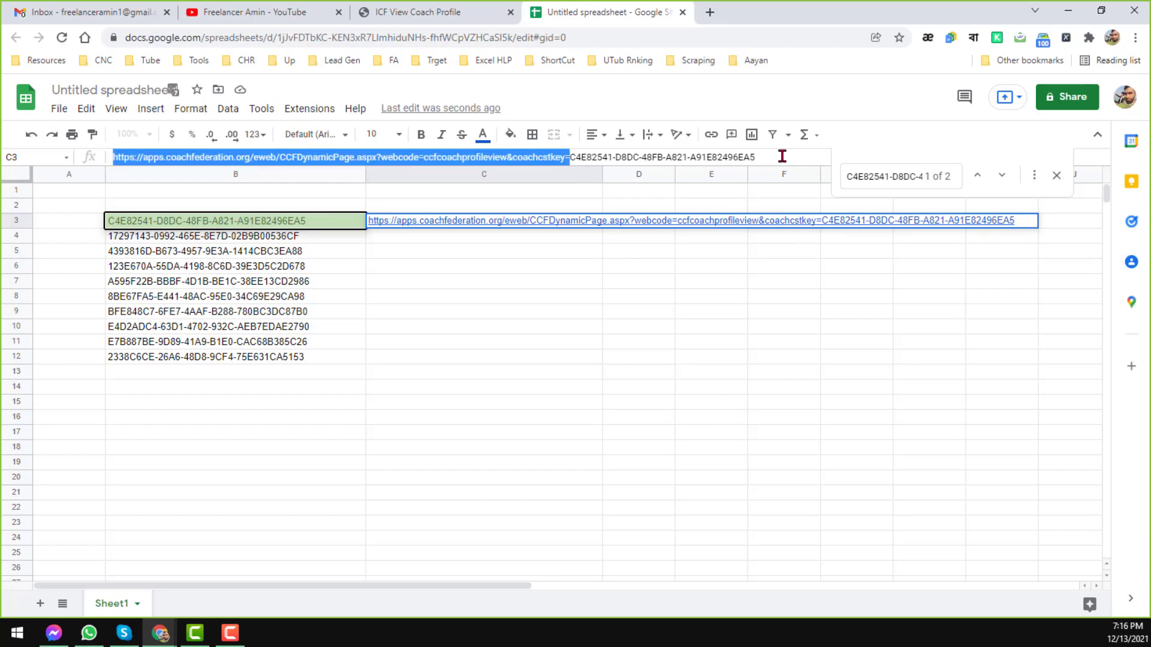
pyautogui.click(766, 157)
pyautogui.moveTo(570, 157); pyautogui.dragTo(755, 157)
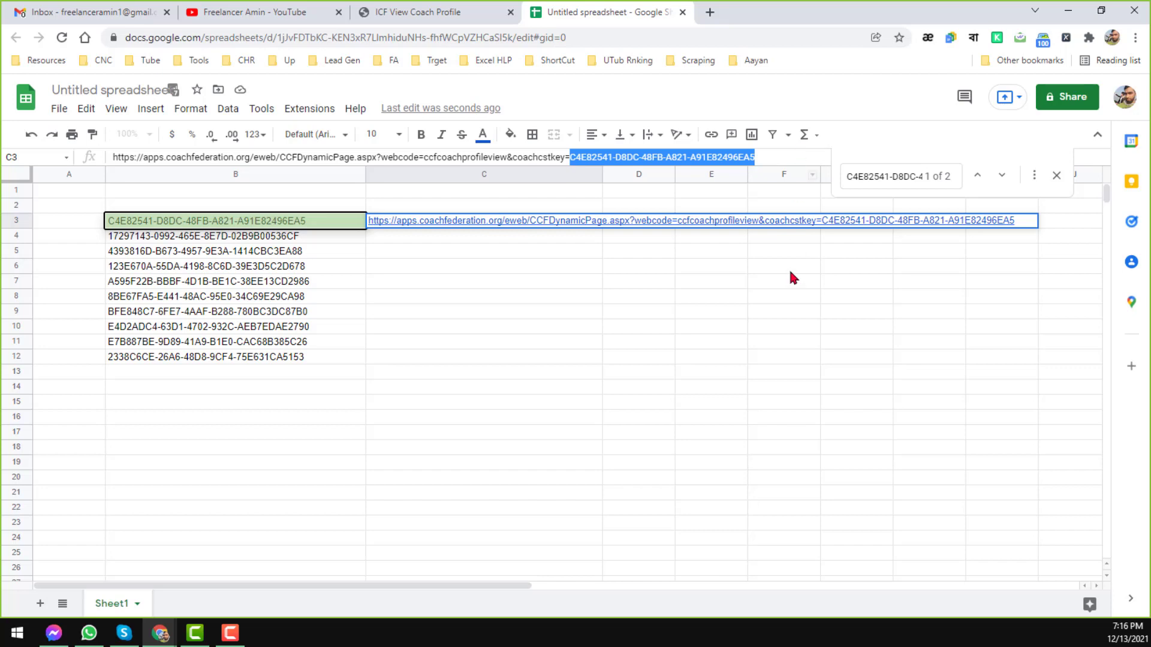
pyautogui.click(786, 284)
pyautogui.click(570, 227)
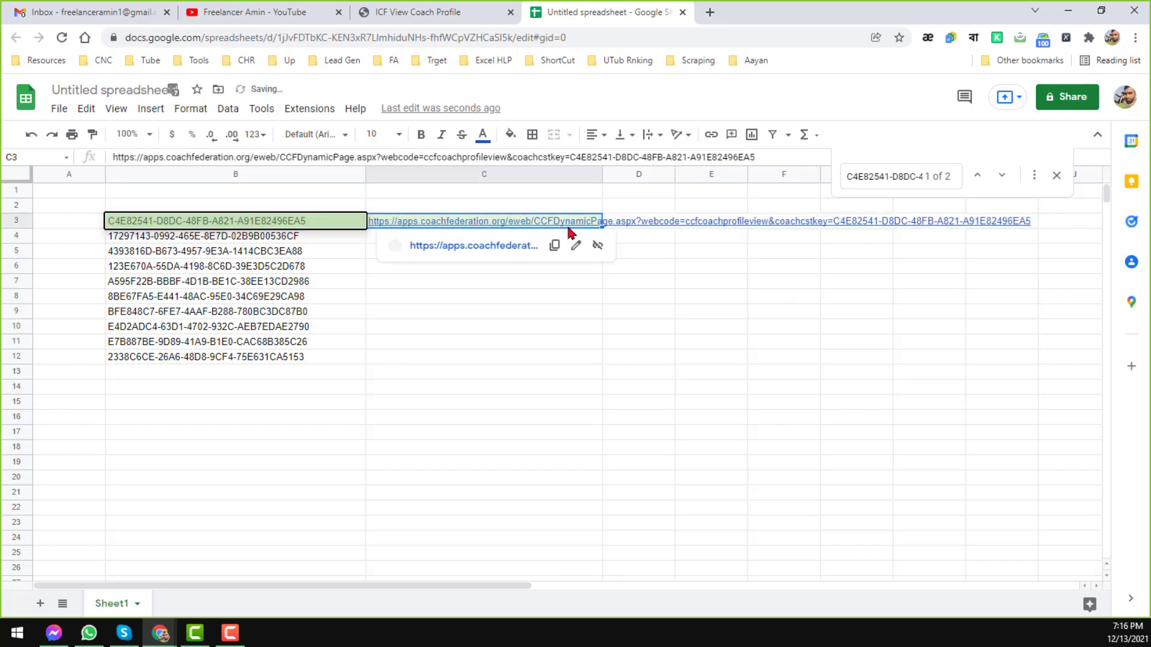
pyautogui.press('Return')
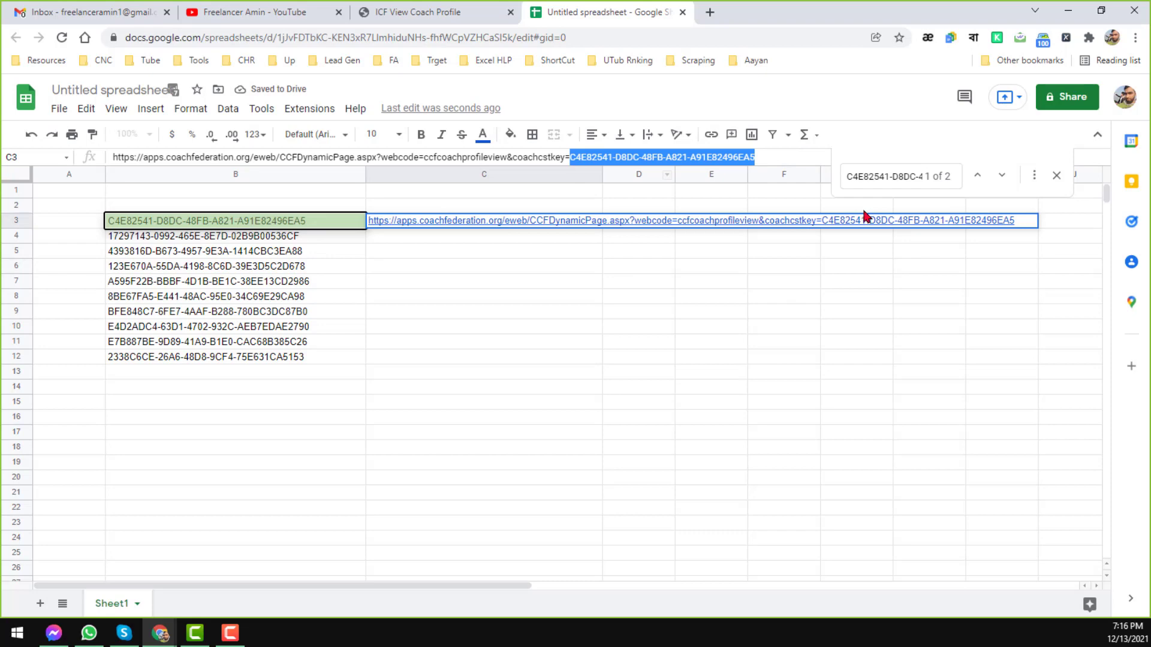
pyautogui.press('BackSpace')
pyautogui.click(688, 337)
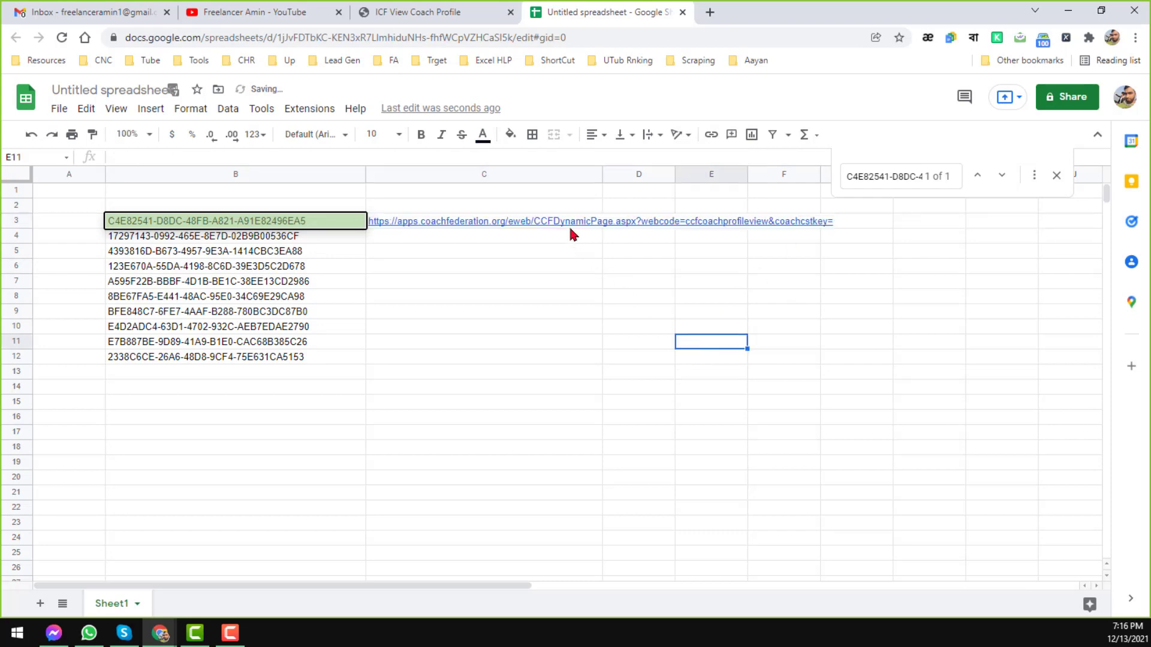
# Narrow column C and copy the shortened URL from C3 into C2.
pyautogui.moveTo(602, 173); pyautogui.dragTo(548, 236)
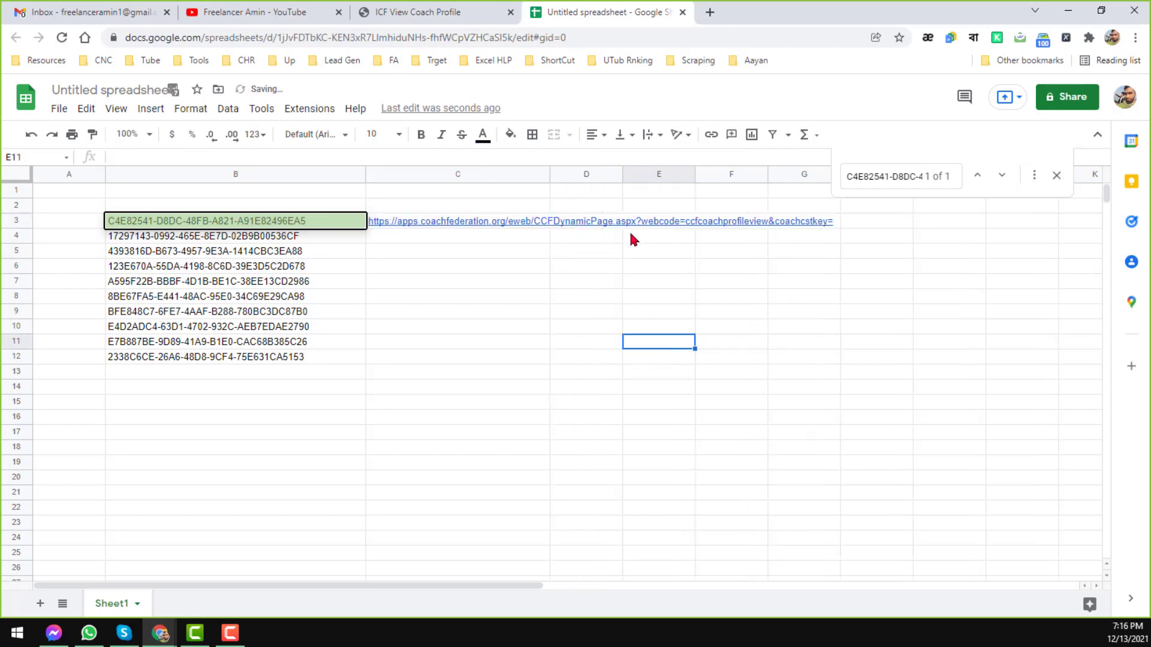
pyautogui.click(603, 227)
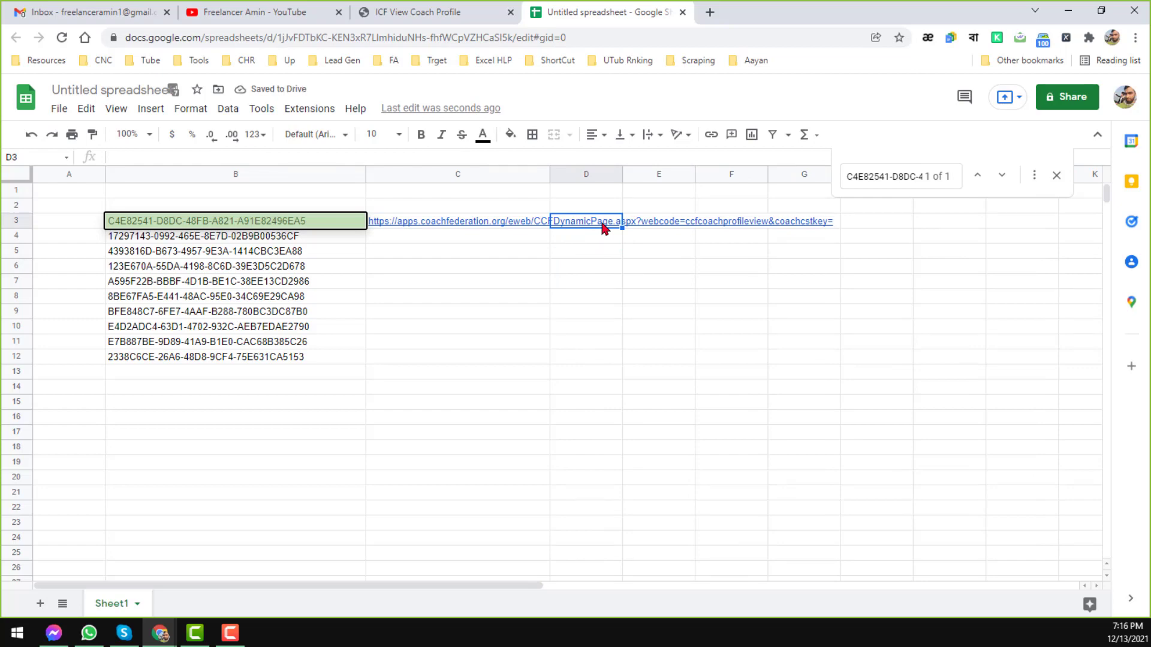
pyautogui.click(478, 225)
pyautogui.hotkey('ctrl', 'c')
pyautogui.click(421, 206)
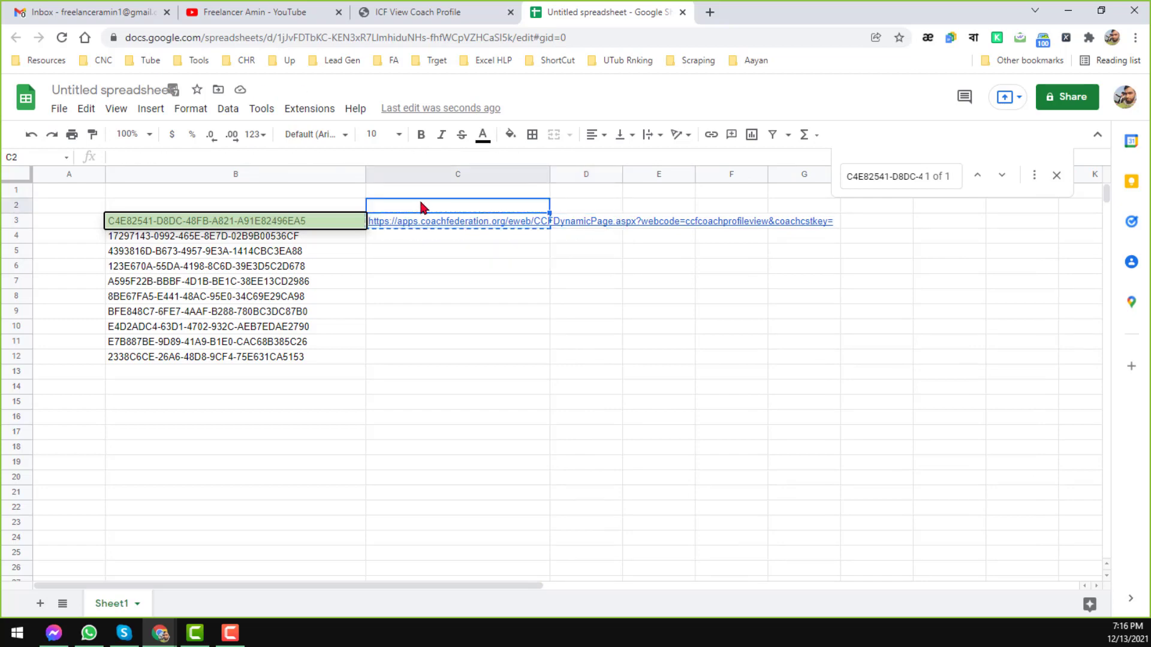
pyautogui.hotkey('ctrl', 'v')
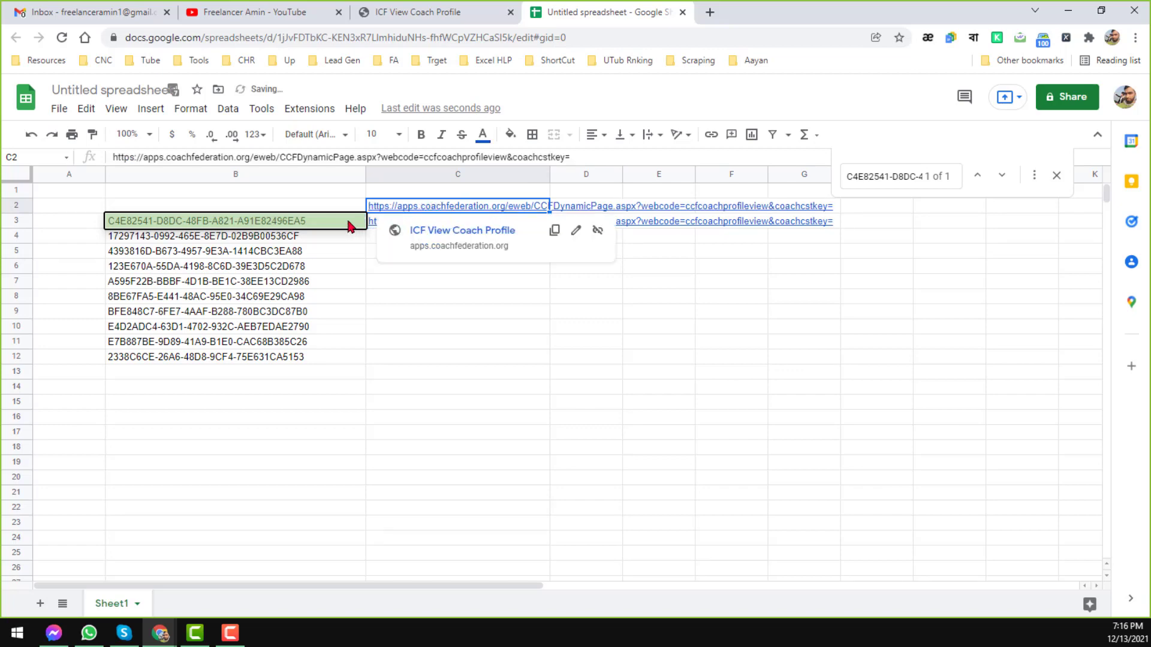
pyautogui.click(398, 224)
# Replace C3's old link with =CONCATENATE(C2,B3,"") joining the base link and the B3 key.
pyautogui.press('Delete')
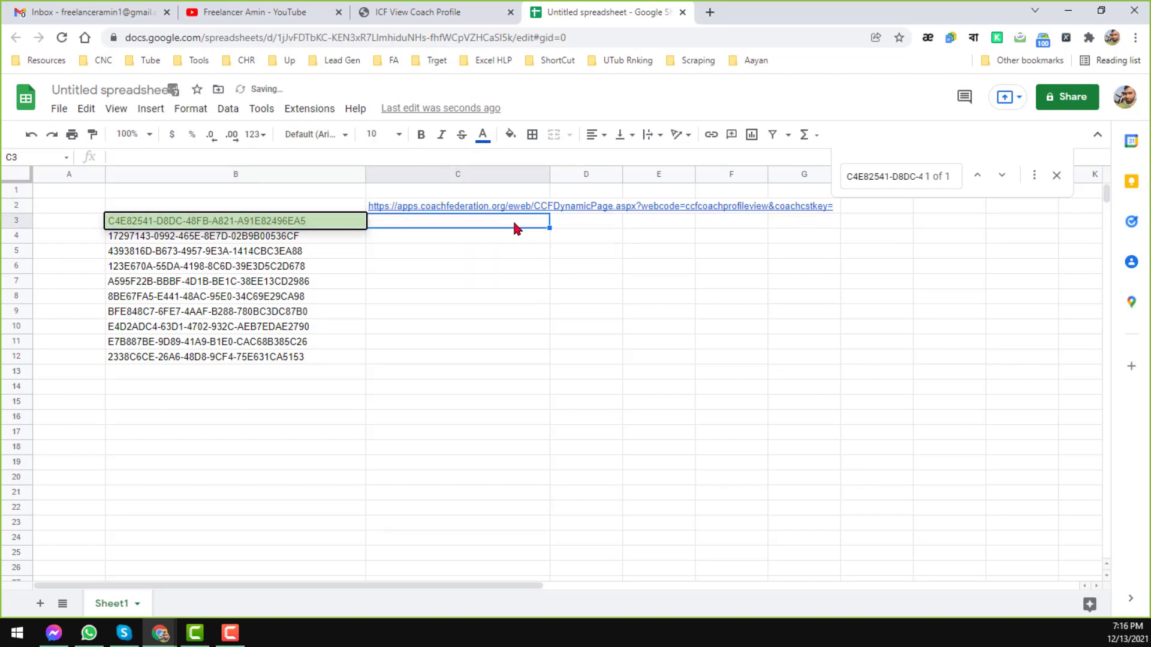
pyautogui.write('=')
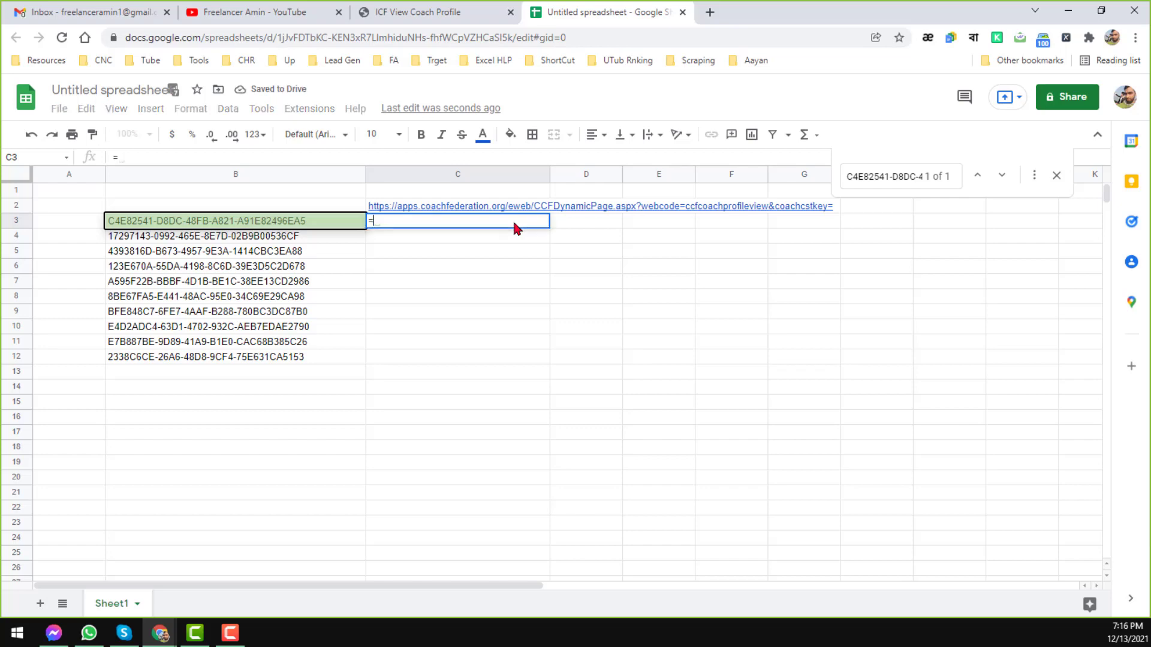
pyautogui.write('concat')
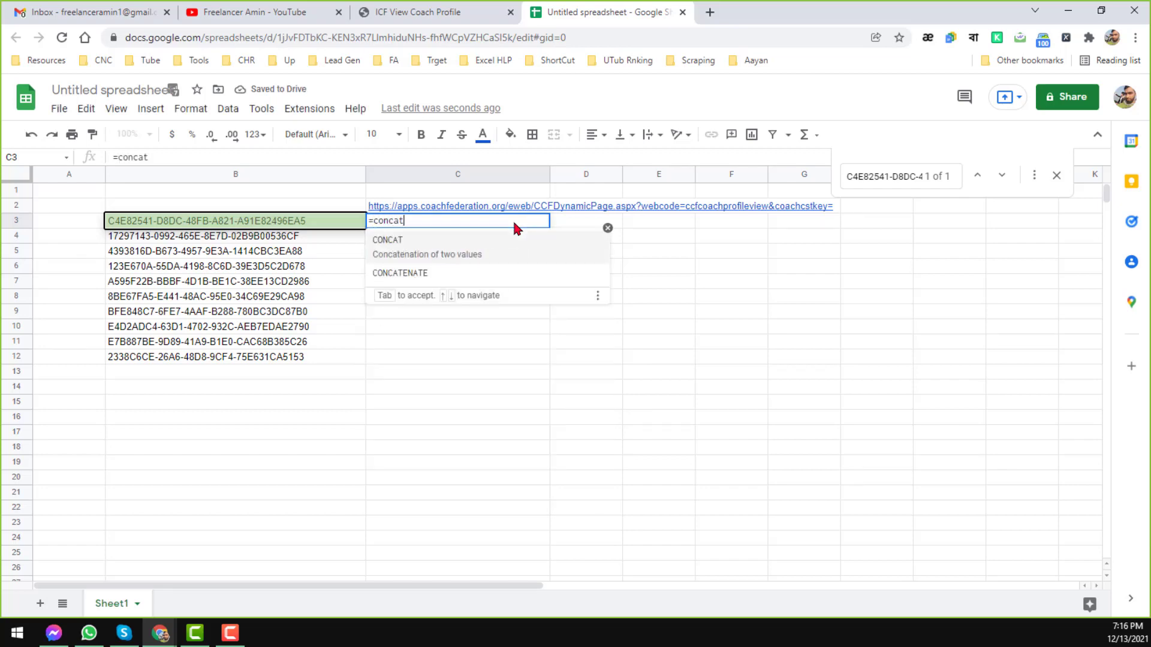
pyautogui.write('e')
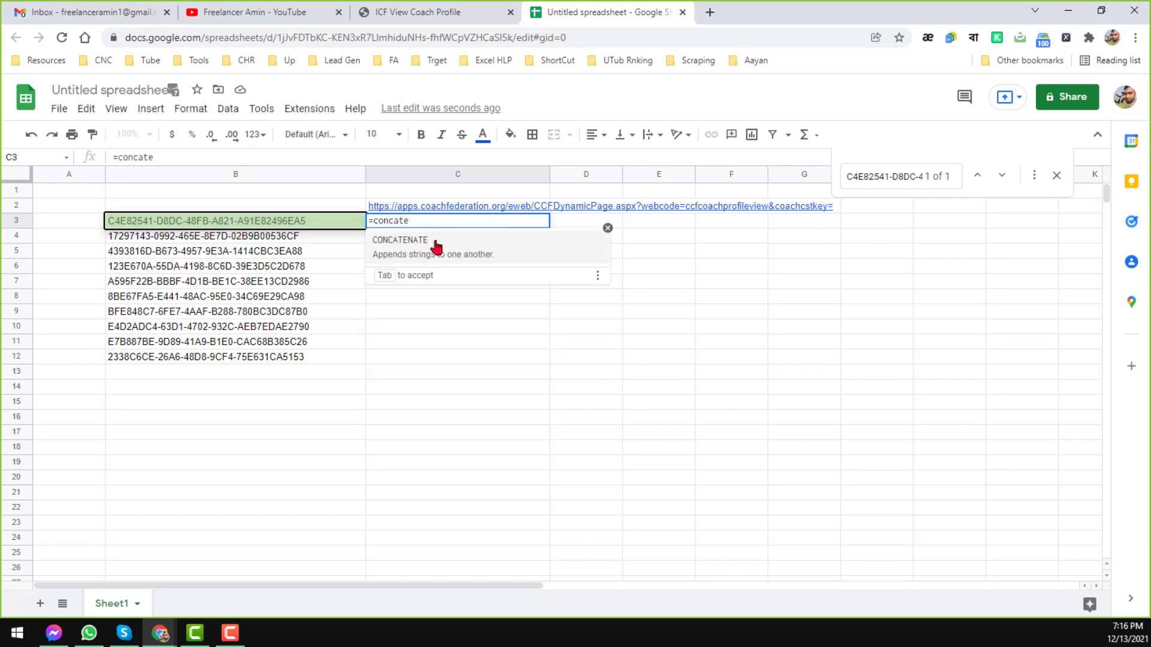
pyautogui.click(434, 239)
pyautogui.press('Down')
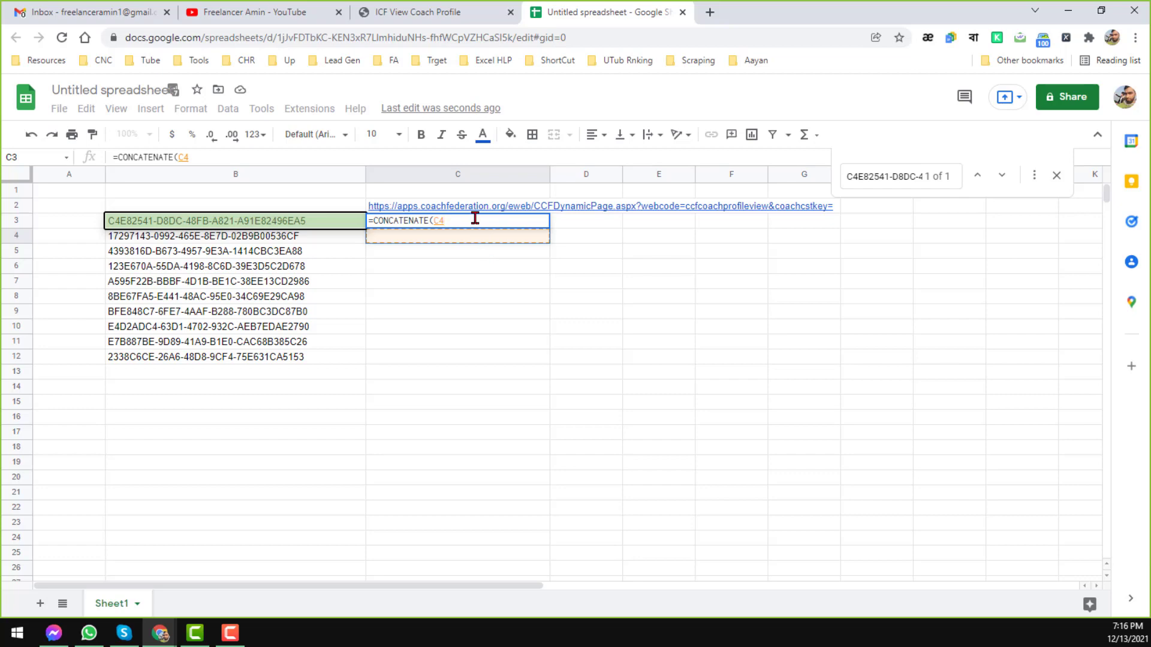
pyautogui.press('BackSpace')
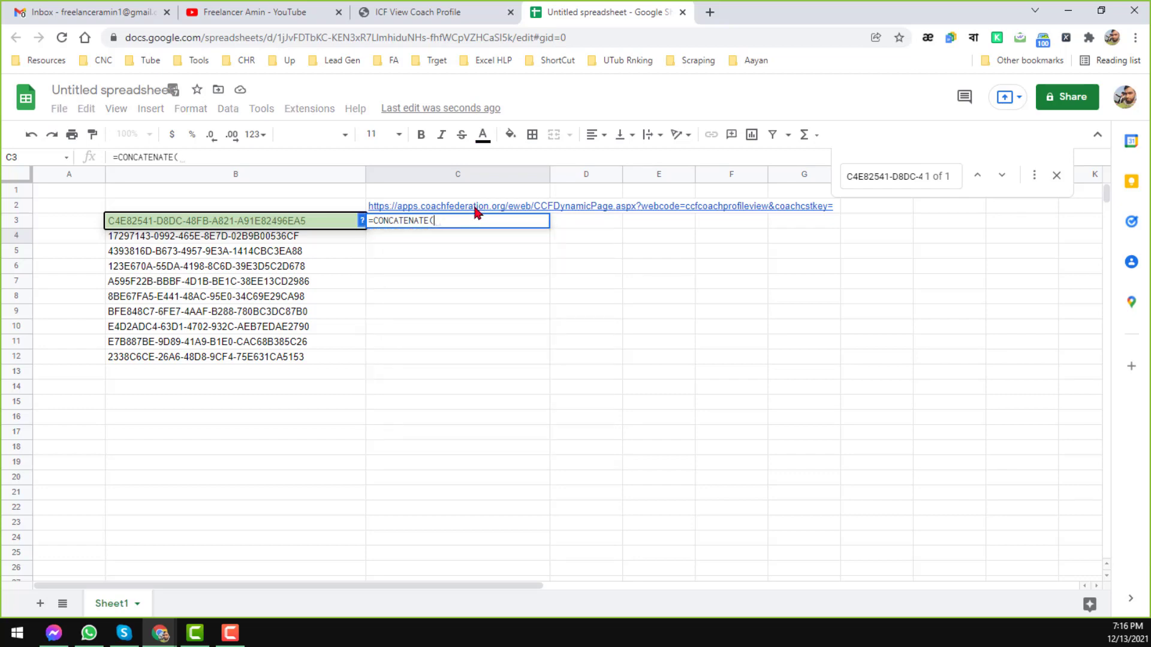
pyautogui.click(476, 209)
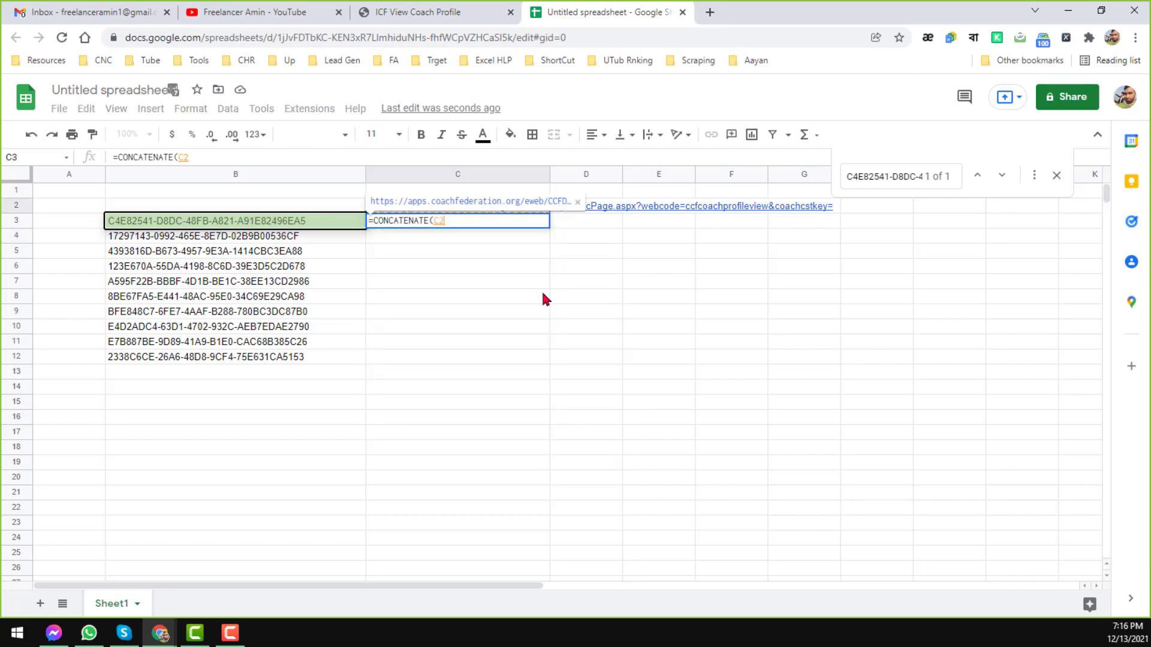
pyautogui.write(',')
pyautogui.click(311, 223)
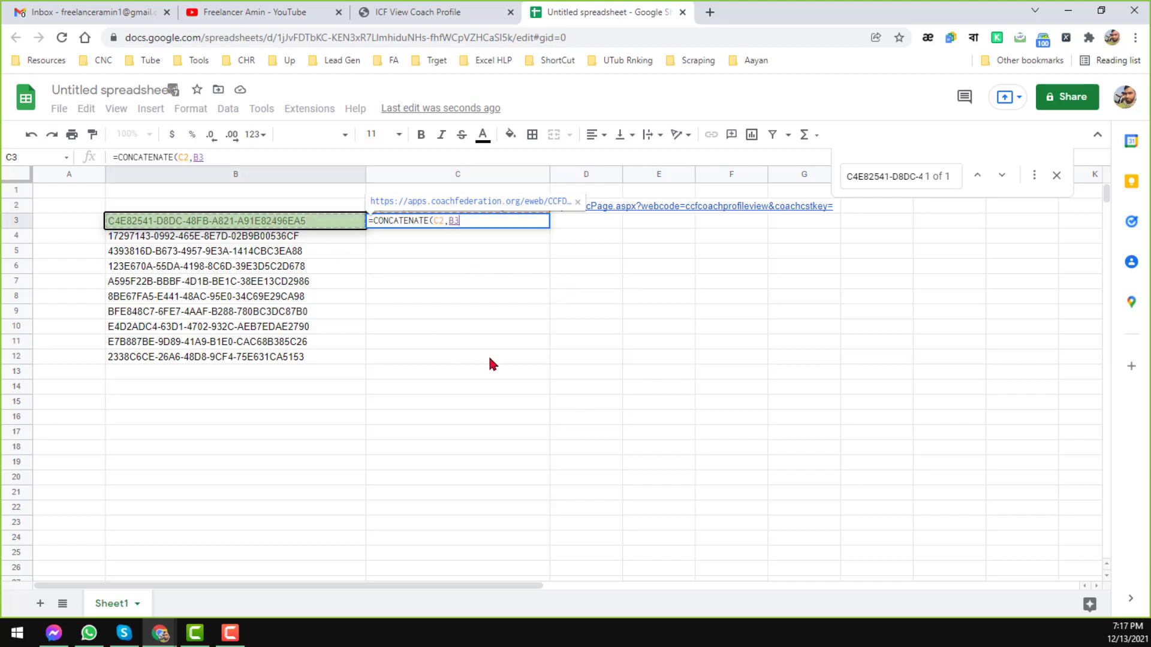
pyautogui.write(',')
pyautogui.write('""')
pyautogui.press('Left')
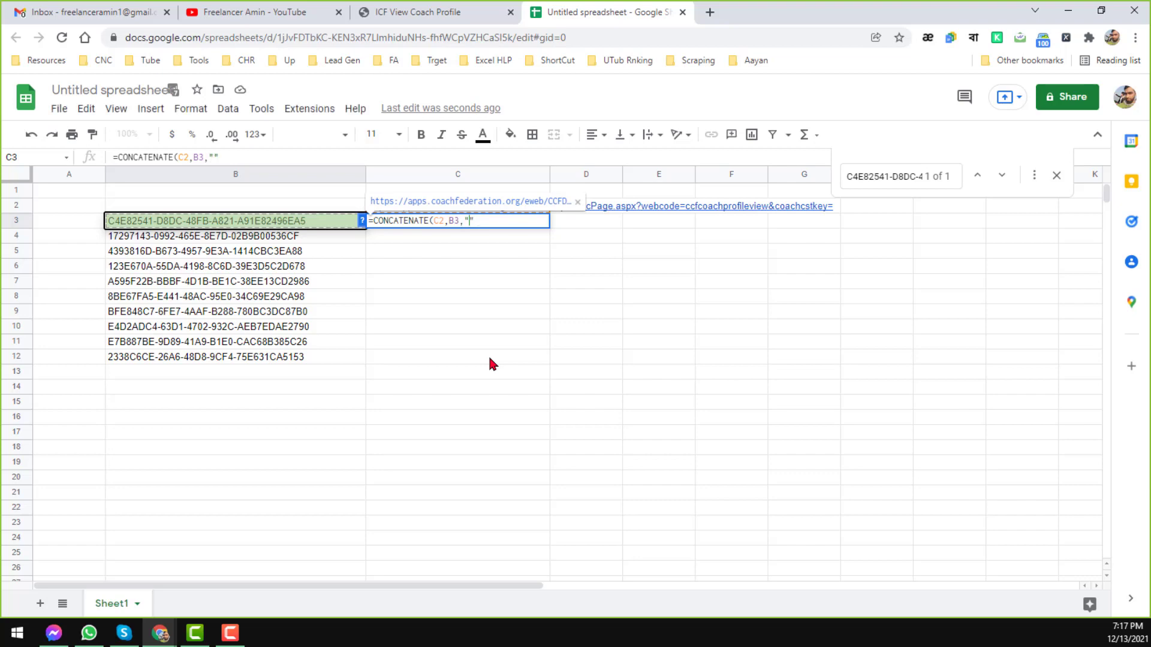
pyautogui.press('Right')
pyautogui.write(')')
pyautogui.press('Return')
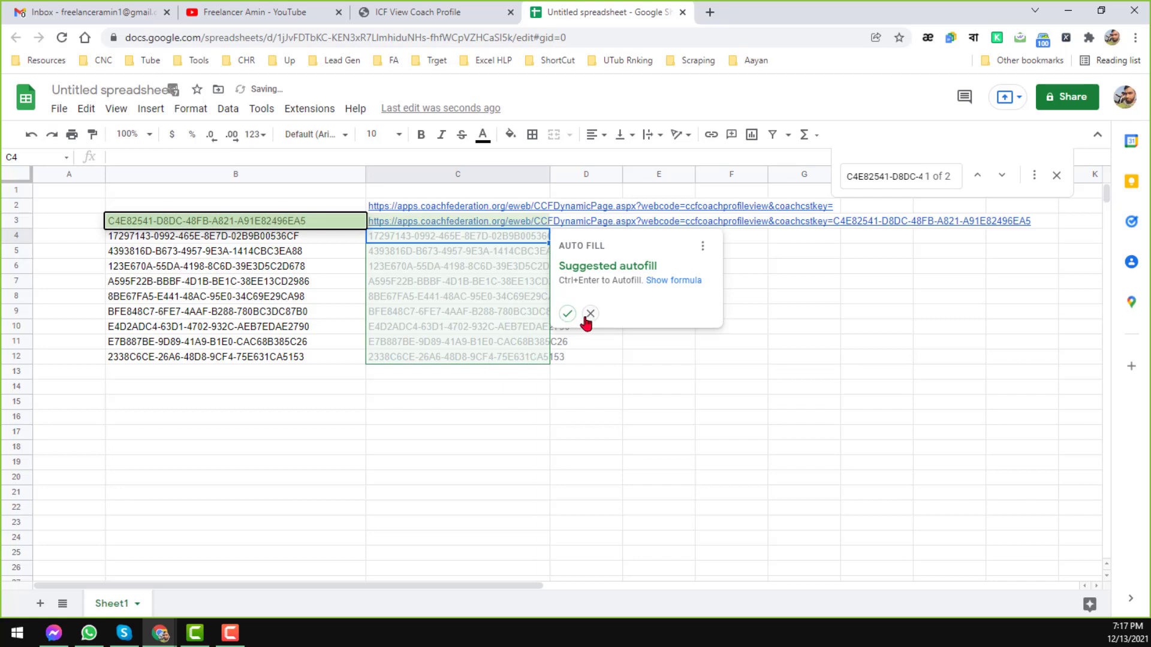
pyautogui.click(590, 314)
# Put "&site=icfapp" in the formula's third argument in C3.
pyautogui.click(530, 226)
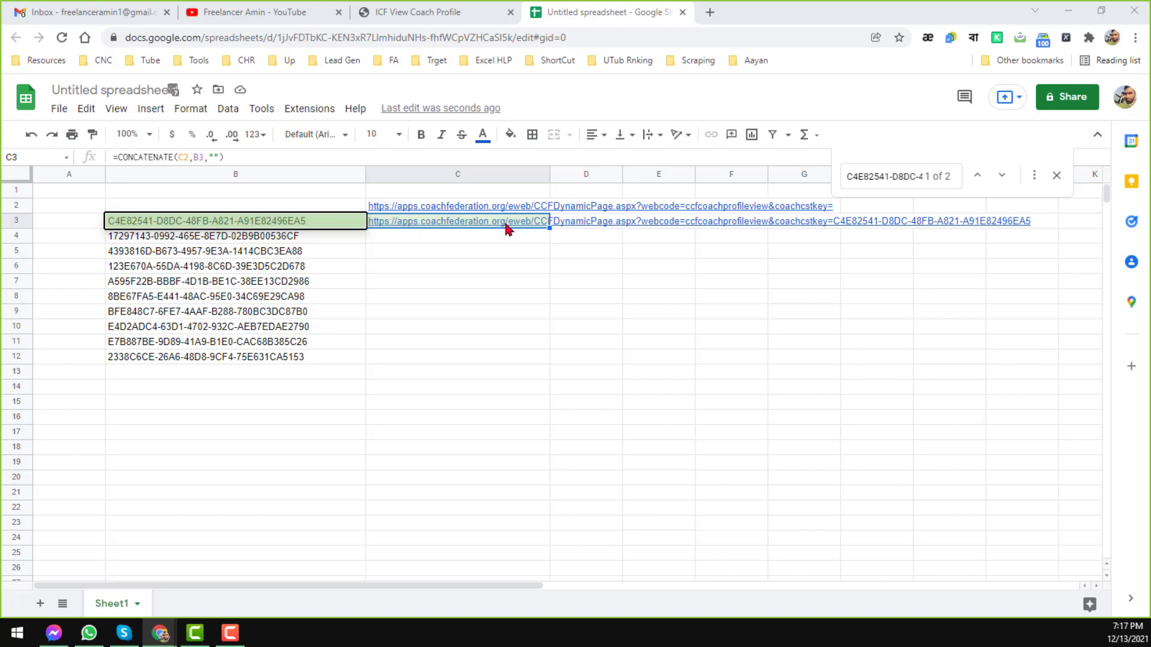
pyautogui.click(214, 156)
pyautogui.write('&site=icfapp')
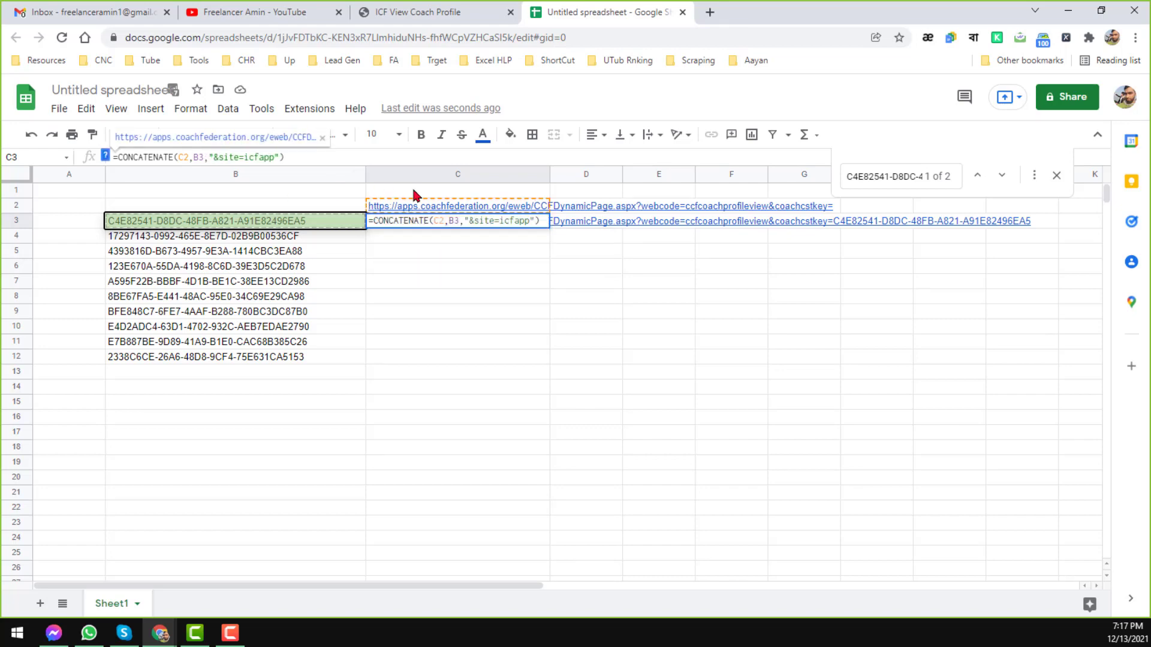
pyautogui.press('Return')
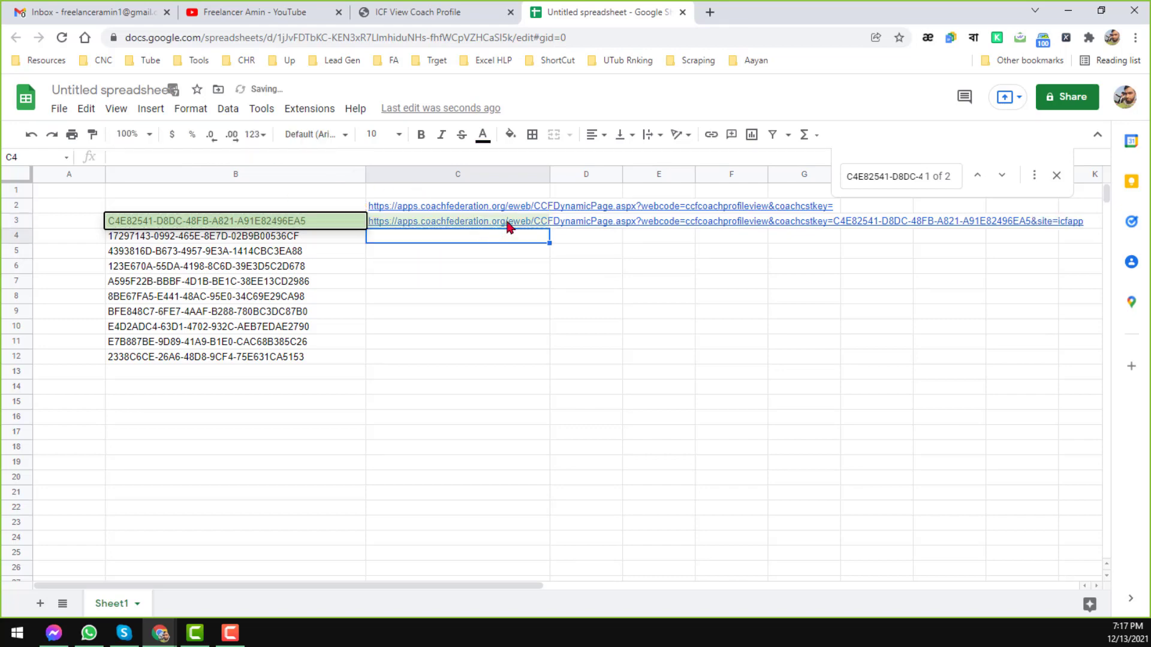
# Widen column C, lock the base link as $C$2, and fill the formula down to C12.
pyautogui.click(507, 225)
pyautogui.moveTo(549, 174); pyautogui.dragTo(596, 174)
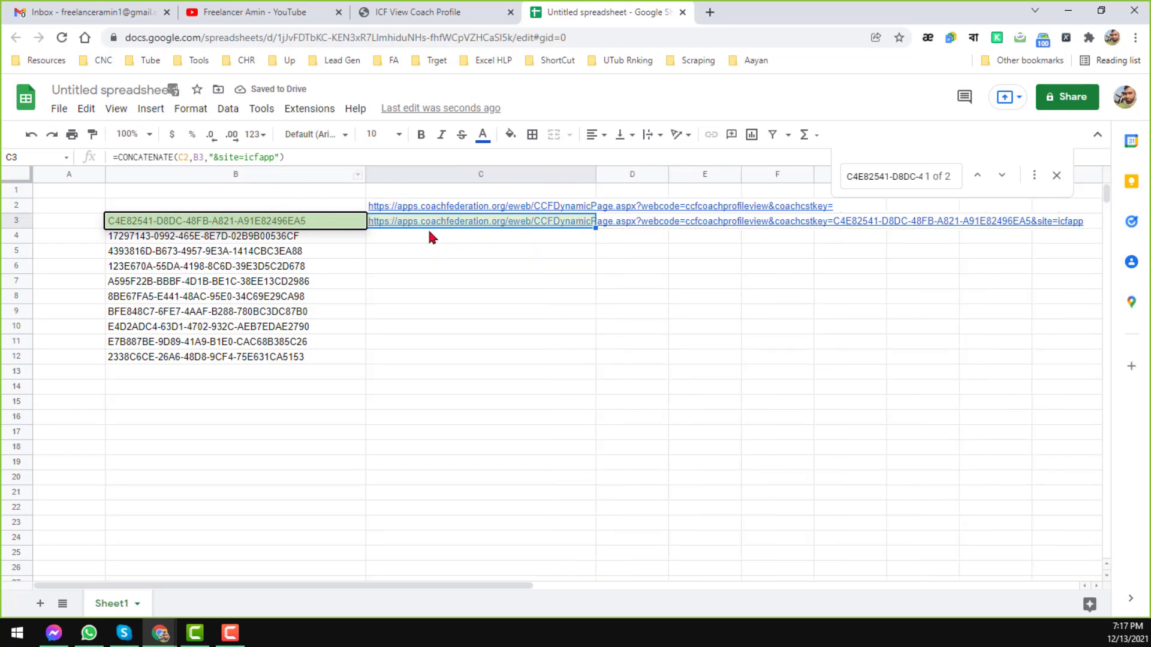
pyautogui.click(180, 151)
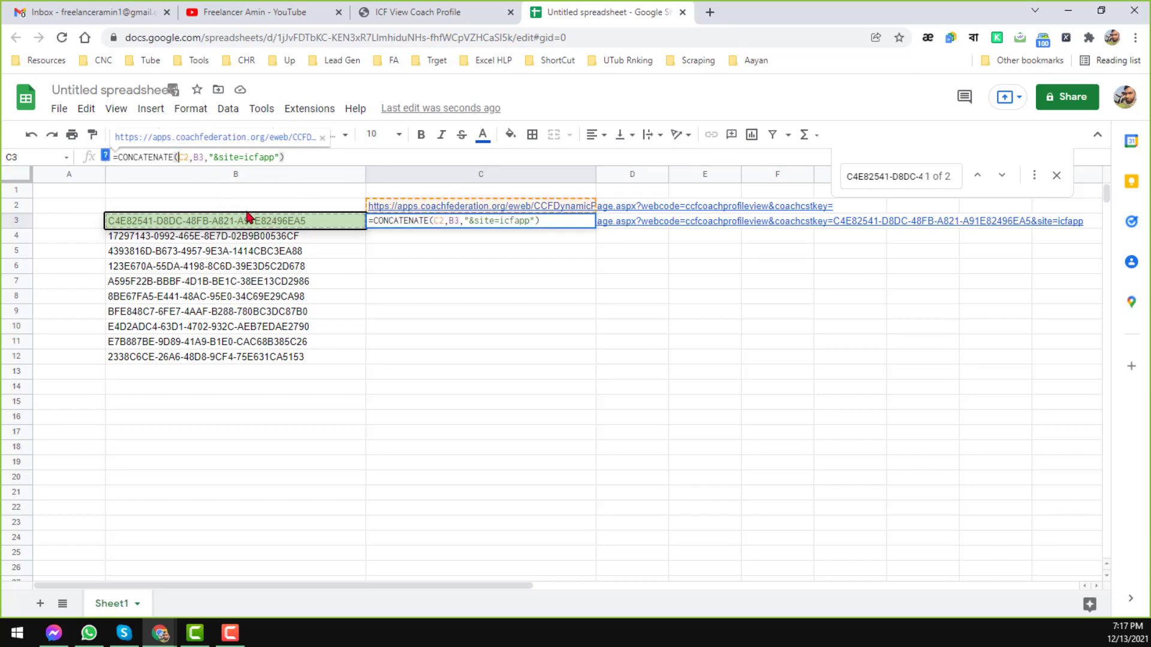
pyautogui.press('F4')
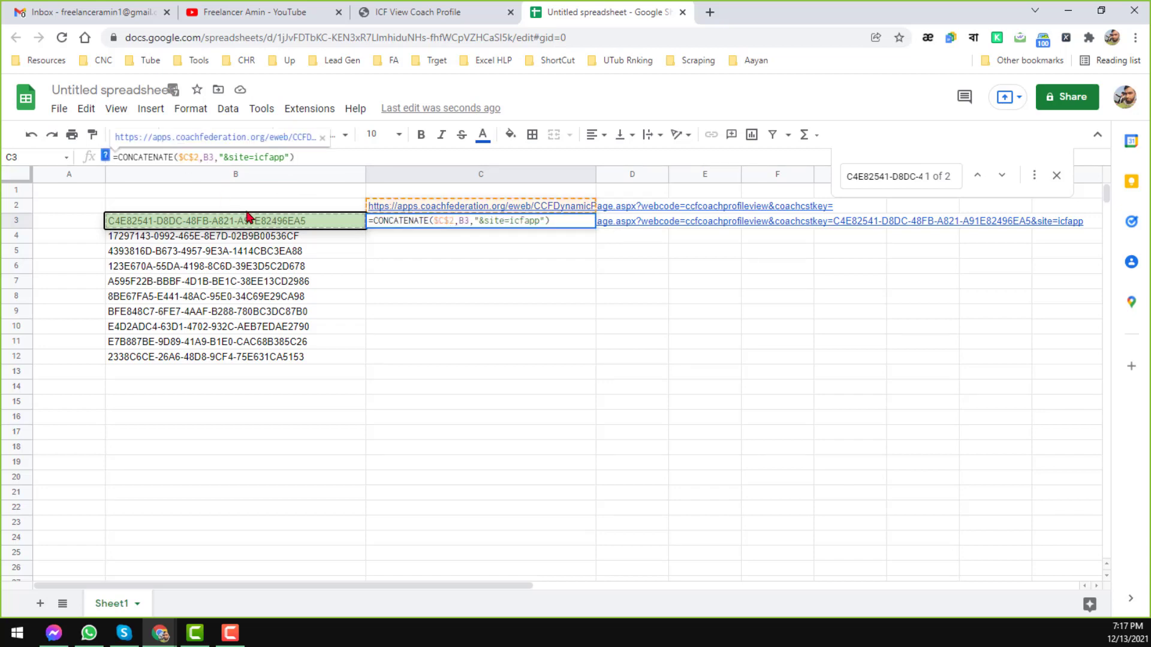
pyautogui.press('Return')
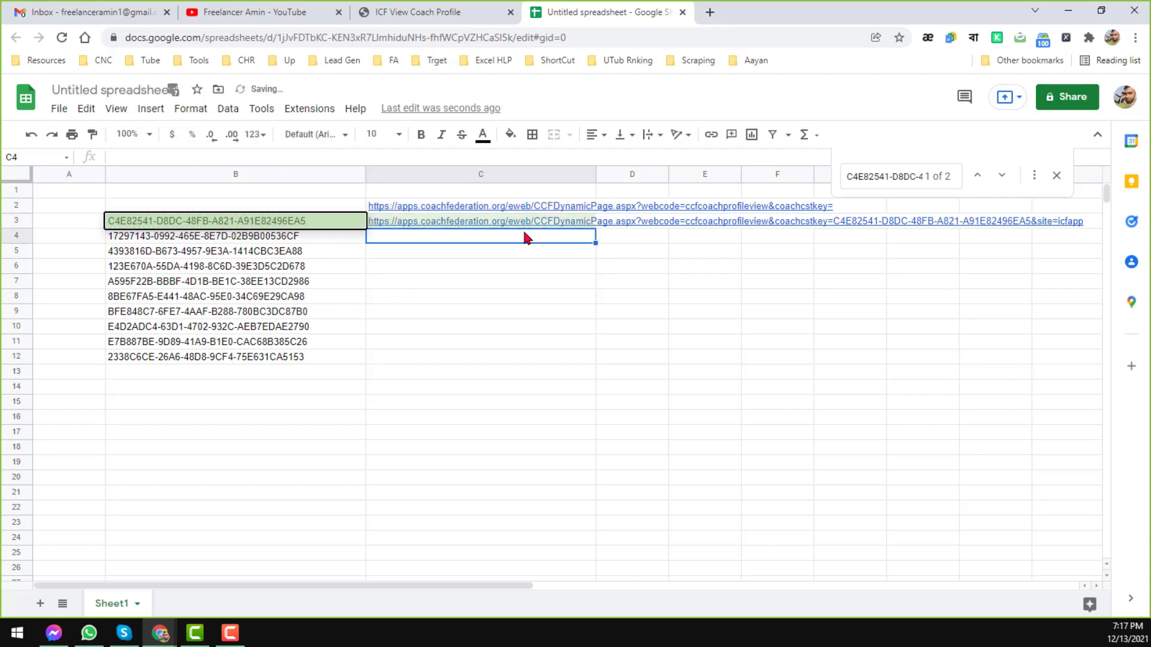
pyautogui.click(555, 223)
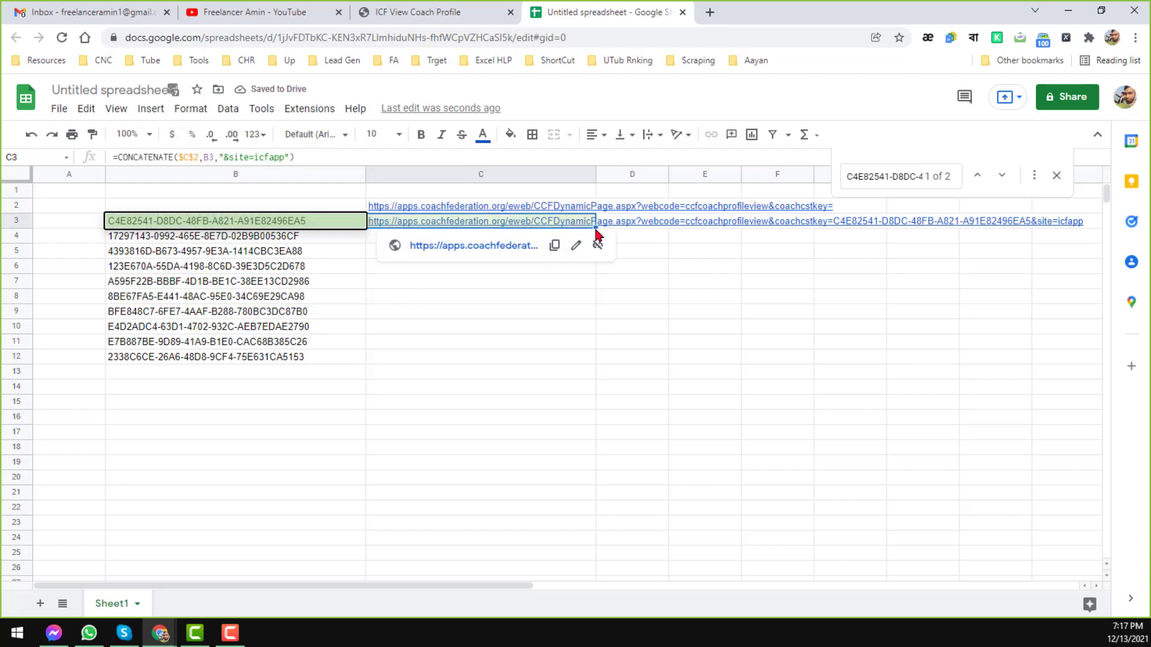
pyautogui.moveTo(595, 226); pyautogui.dragTo(594, 423)
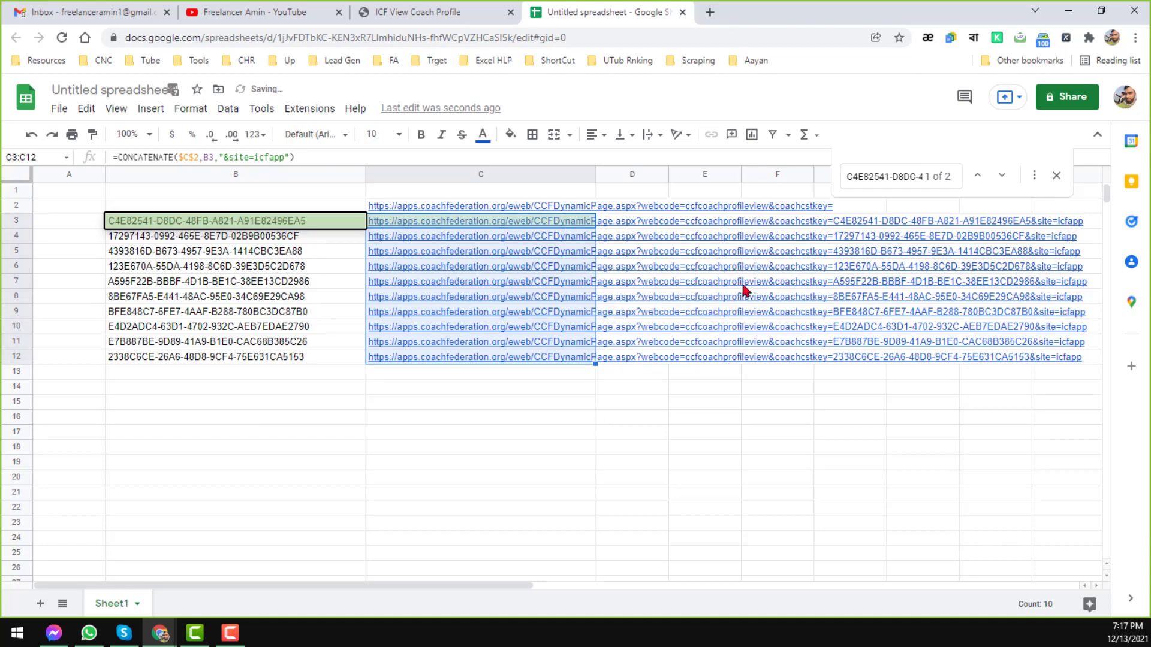
pyautogui.moveTo(470, 326)
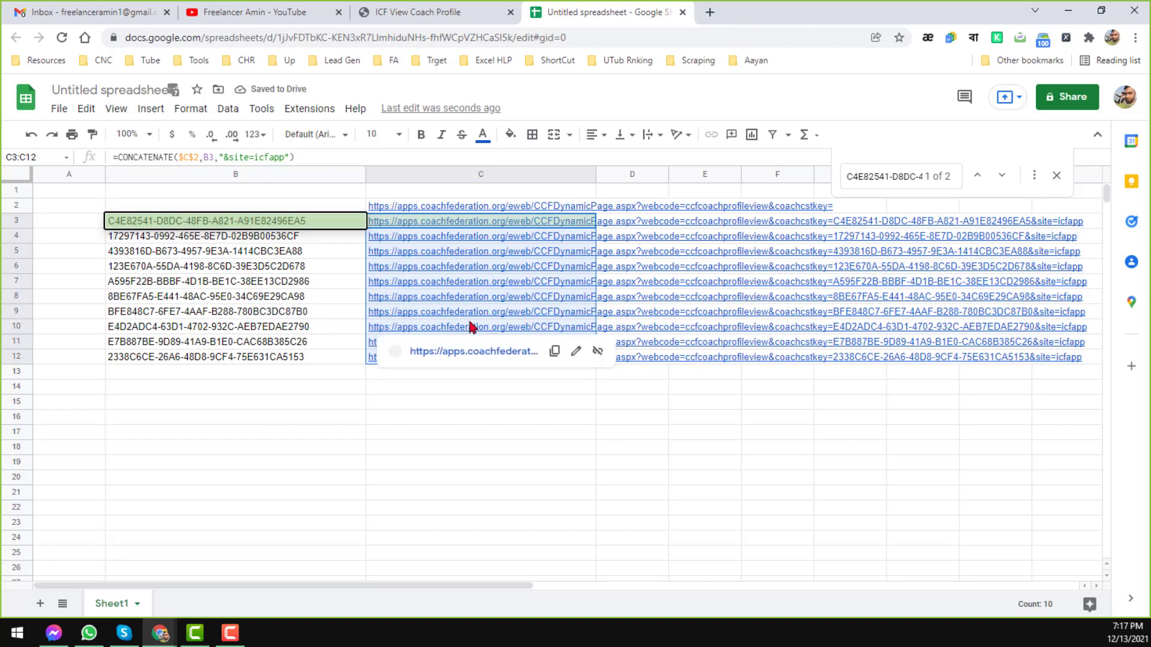
# Paste the C3:C12 URLs into D3 as plain values only, not formulas.
pyautogui.hotkey('ctrl', 'c')
pyautogui.click(631, 226)
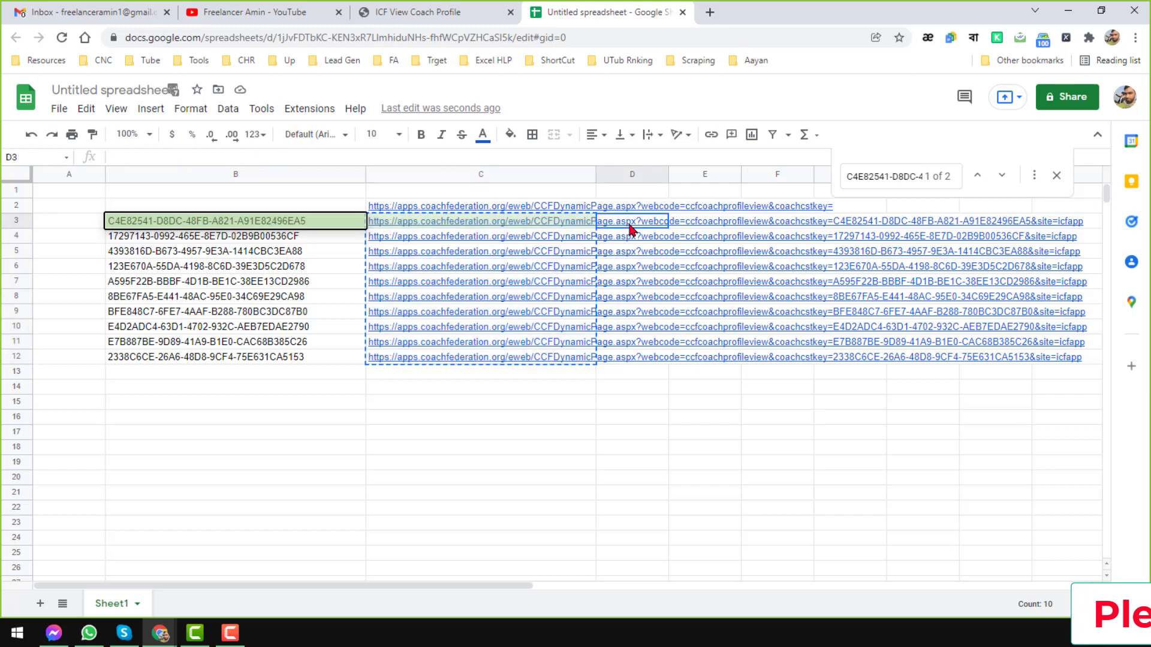
pyautogui.hotkey('ctrl', 'v')
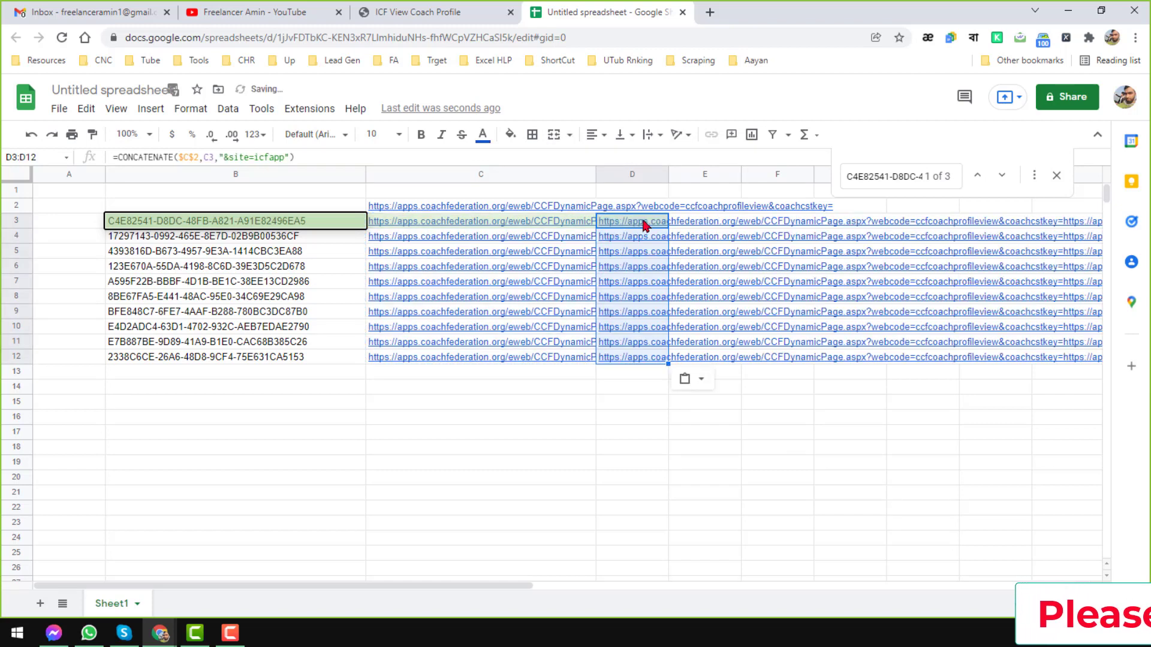
pyautogui.hotkey('ctrl', 'z')
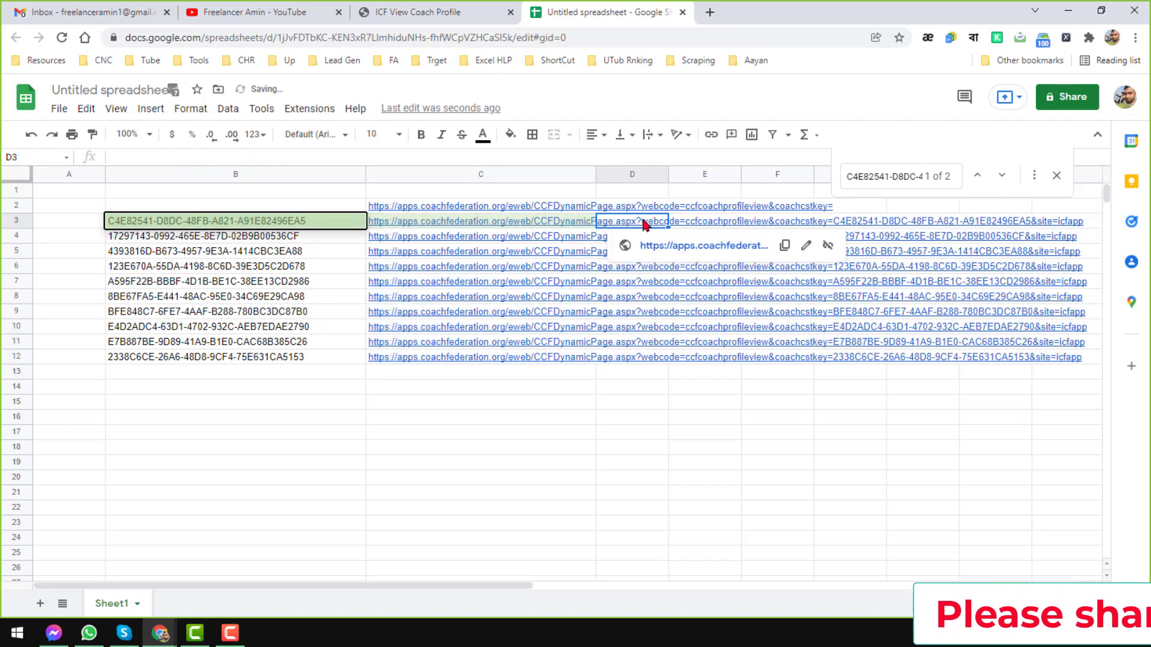
pyautogui.hotkey('ctrl', 'shift', 'v')
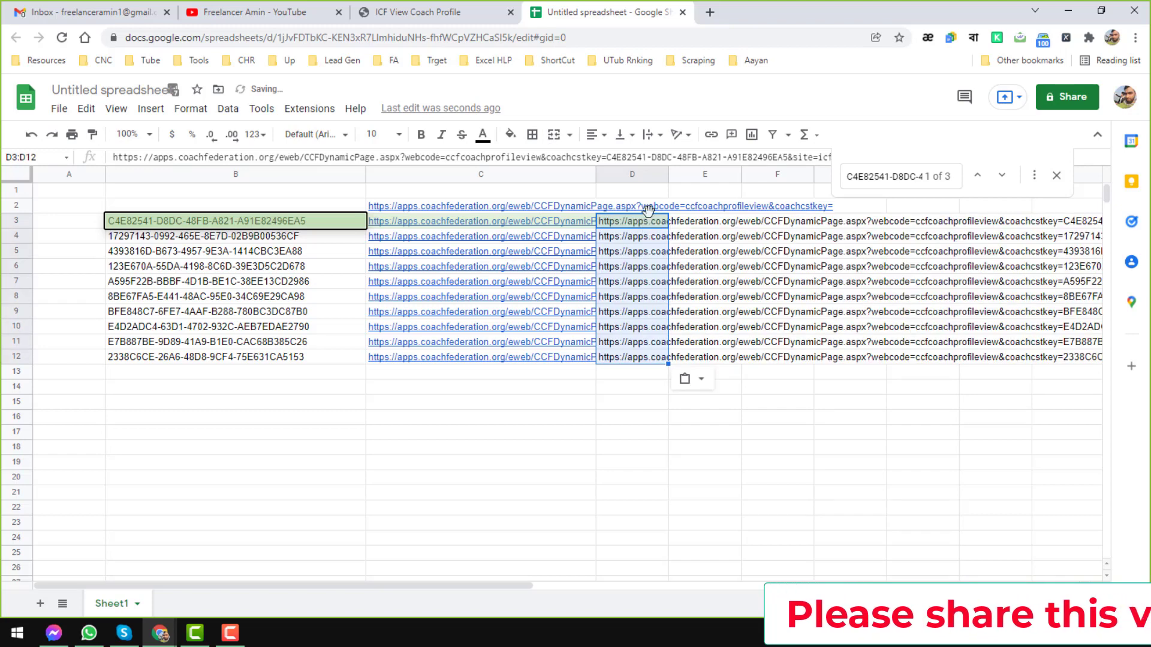
pyautogui.click(653, 223)
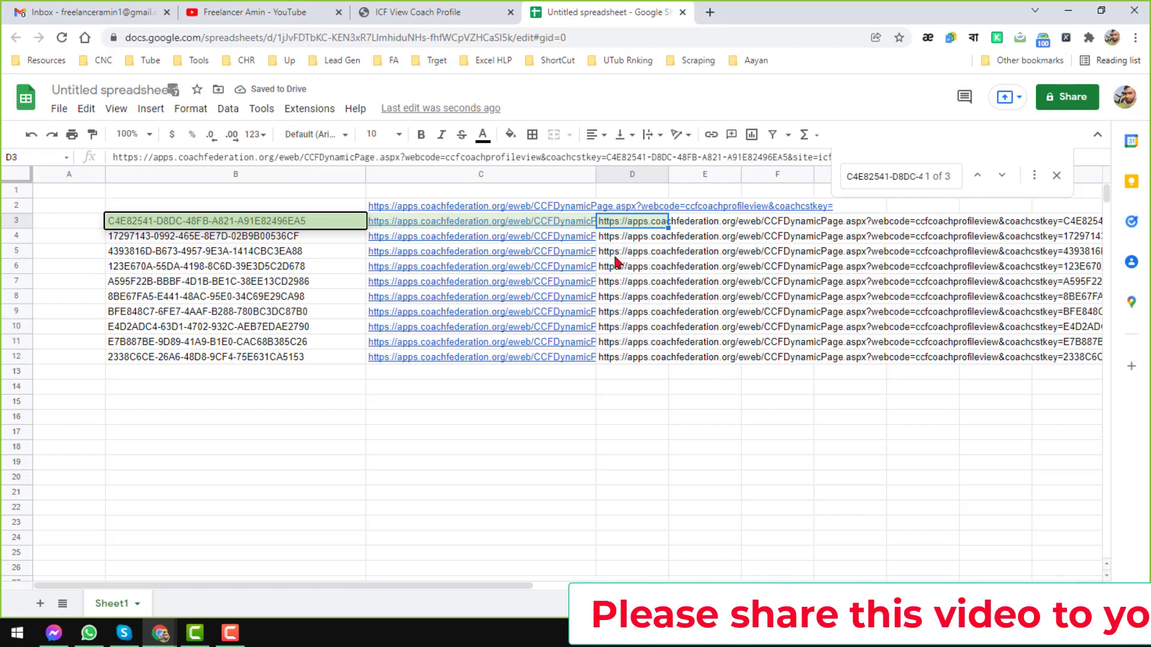
pyautogui.click(707, 223)
pyautogui.hotkey('ctrl', 'z')
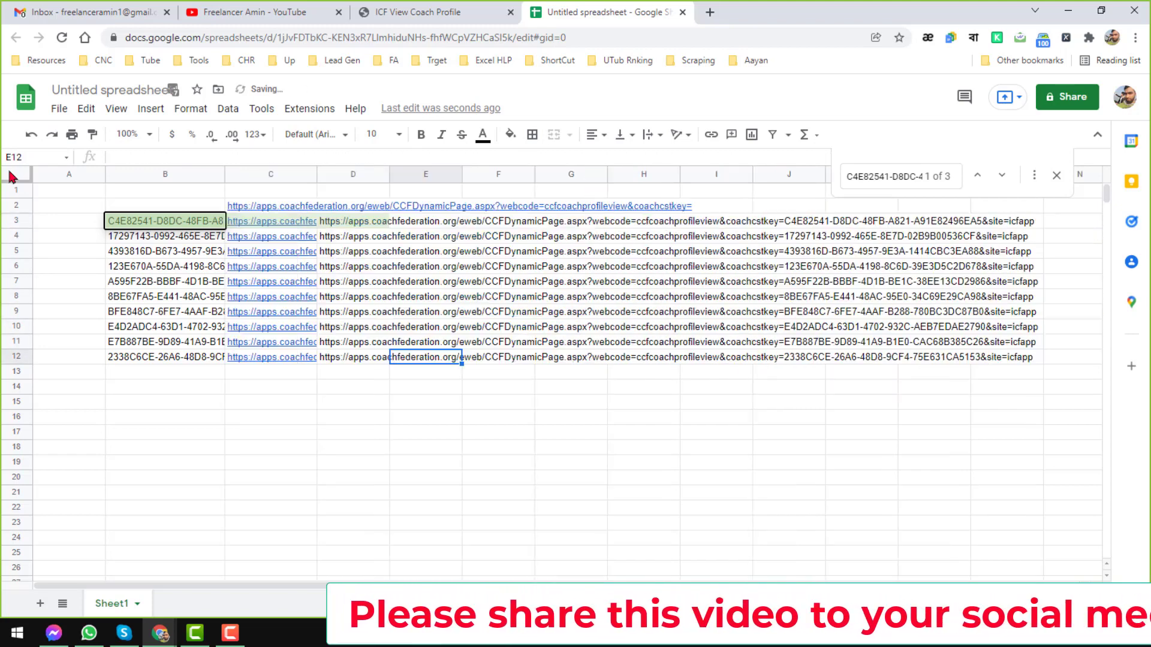
# Set text wrapping to Clip for the whole sheet and widen column D.
pyautogui.click(10, 177)
pyautogui.click(638, 137)
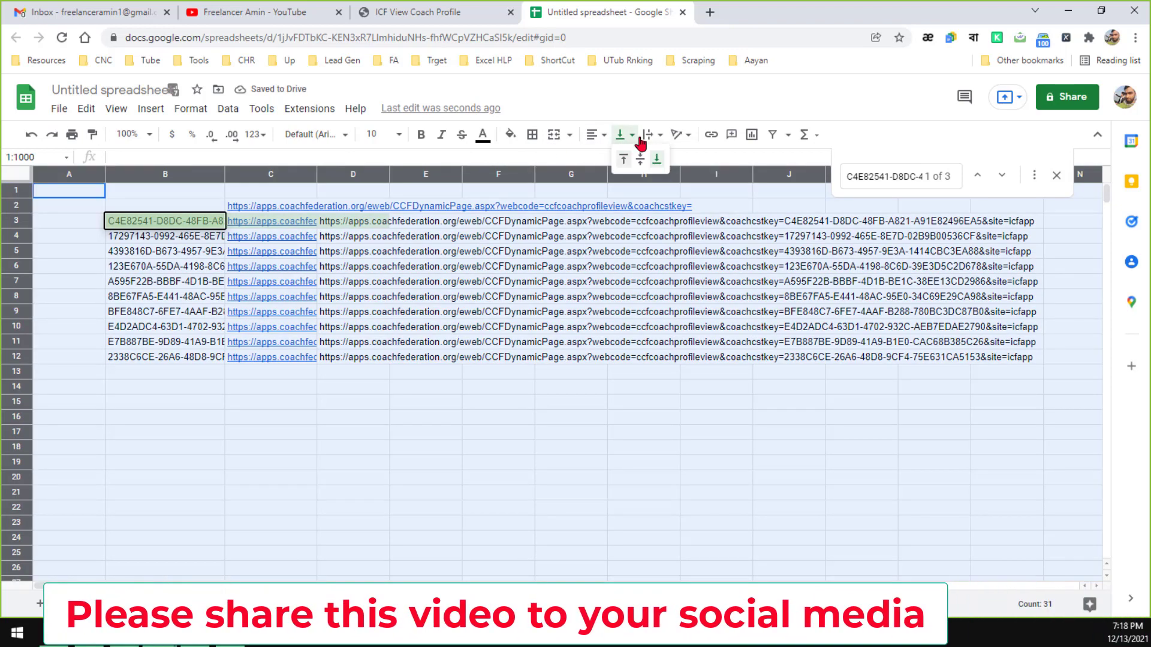
pyautogui.click(648, 135)
pyautogui.click(648, 134)
pyautogui.click(683, 159)
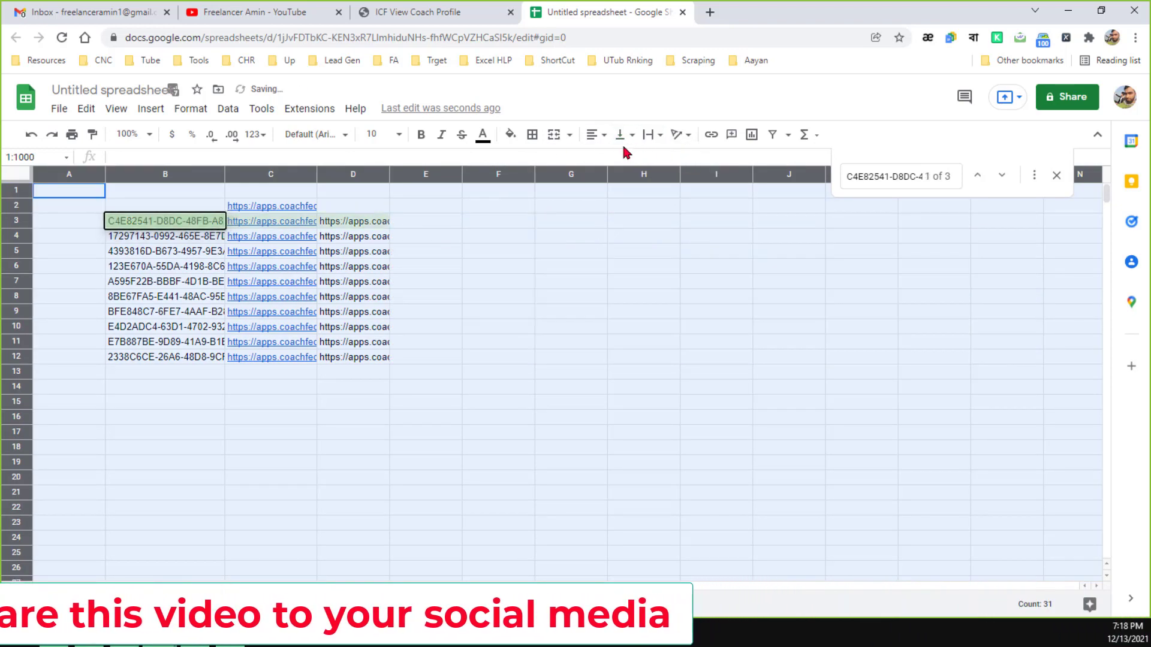
pyautogui.moveTo(570, 174)
pyautogui.click(350, 229)
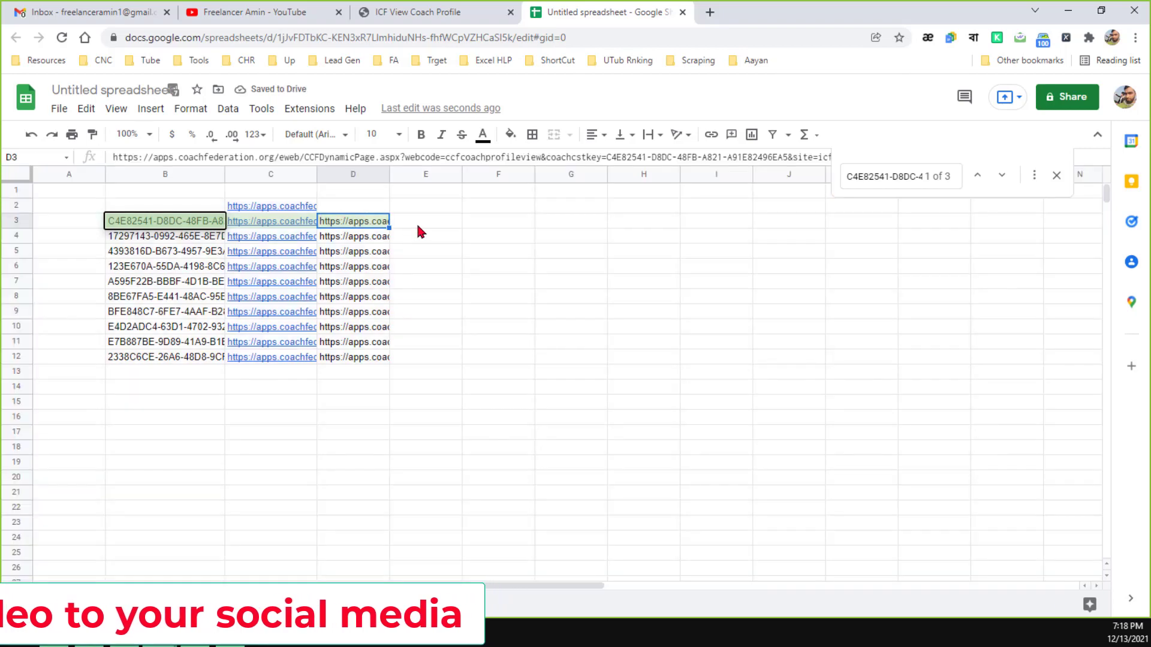
pyautogui.click(420, 229)
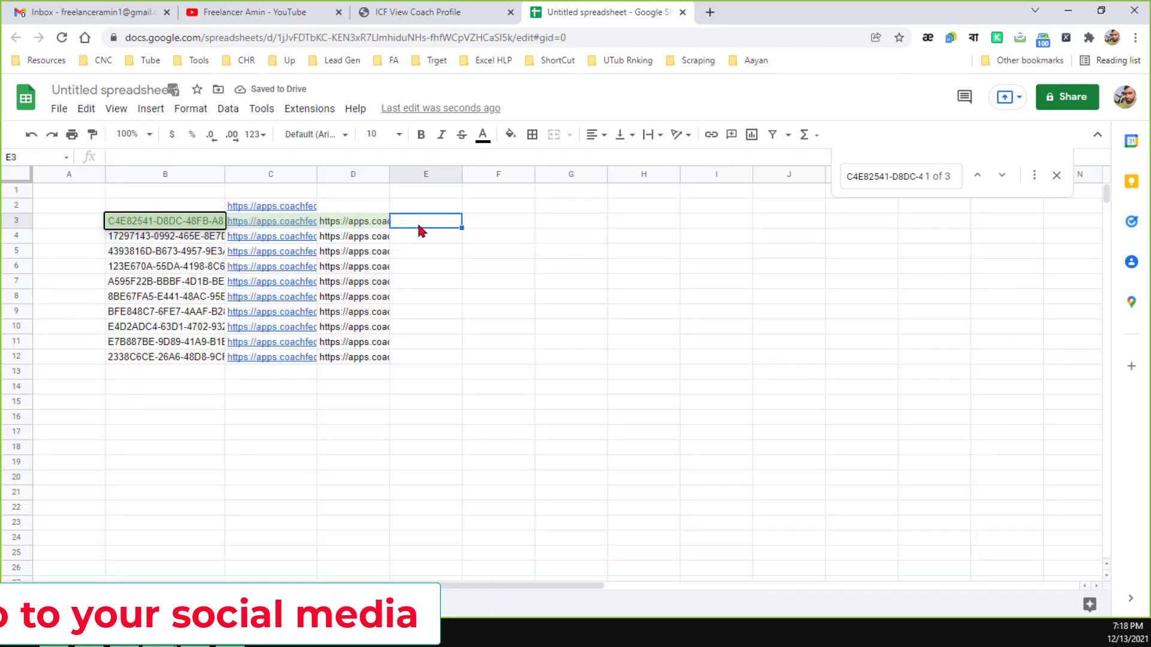
pyautogui.click(355, 223)
pyautogui.moveTo(517, 243); pyautogui.dragTo(520, 246)
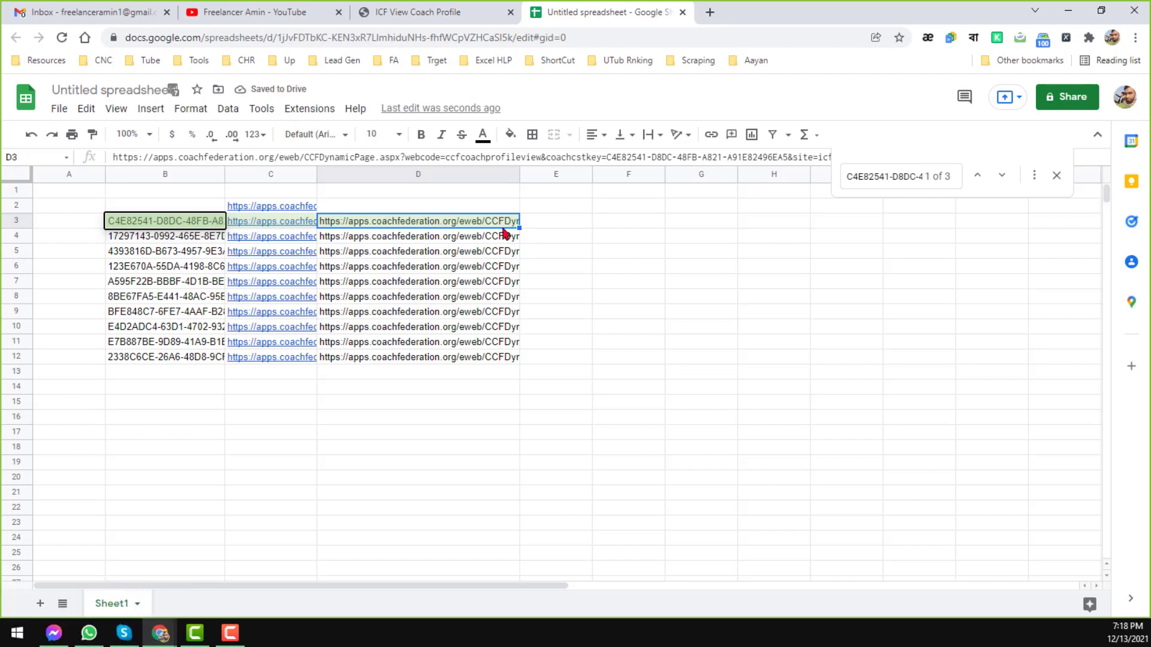
# Load the first coach's profile URL in a new tab and scroll through its contact details.
pyautogui.click(710, 13)
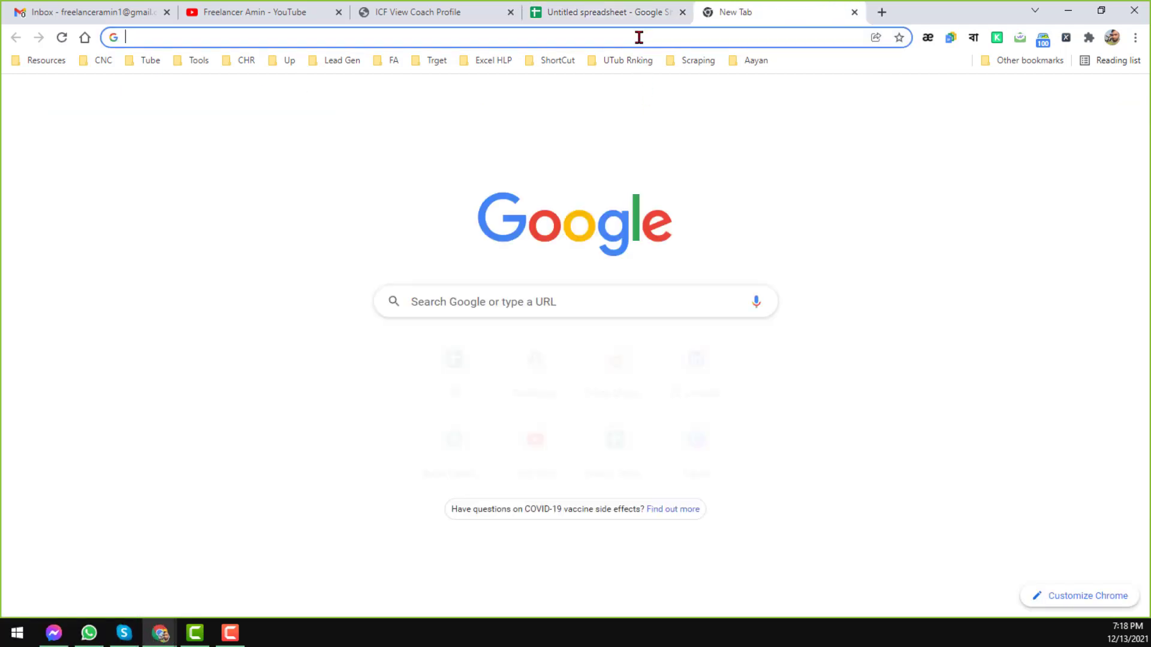
pyautogui.hotkey('ctrl', 'v')
pyautogui.press('Return')
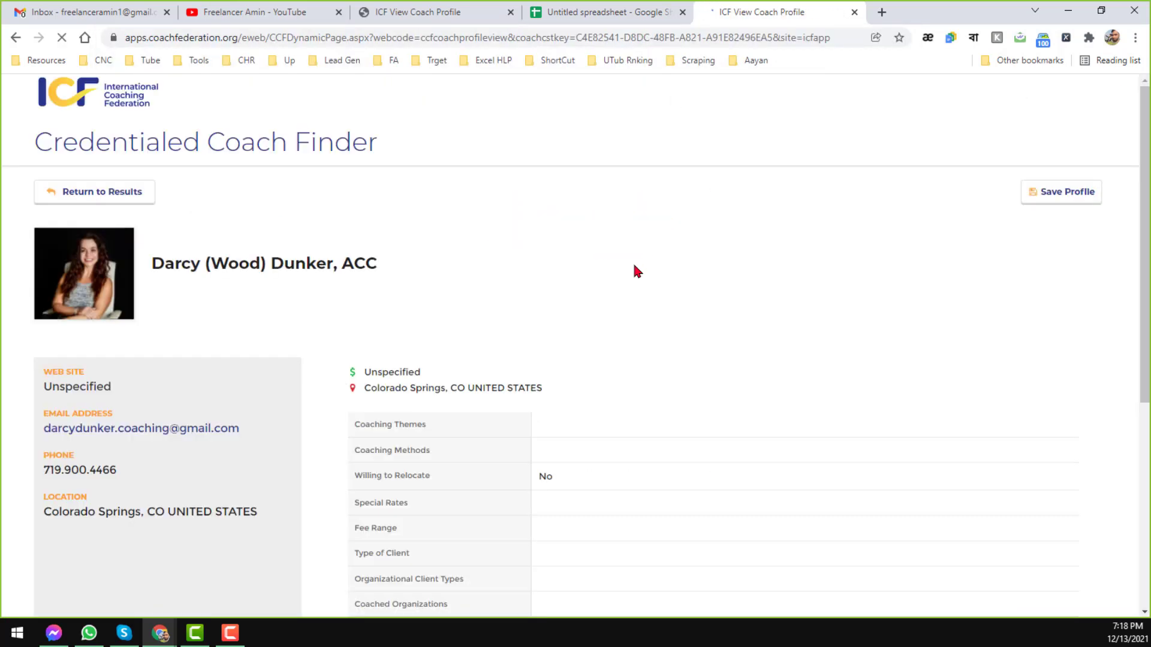
pyautogui.scroll(-2, 192, 356)
pyautogui.scroll(-3, 201, 344)
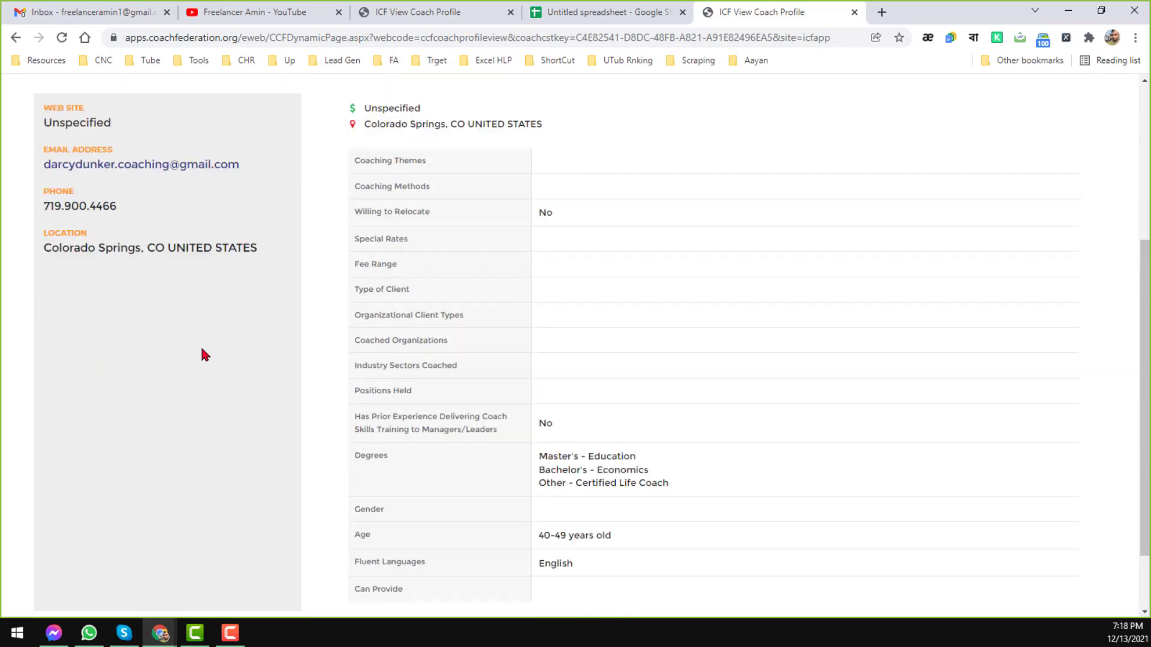
pyautogui.scroll(-3, 201, 347)
pyautogui.scroll(5, 202, 358)
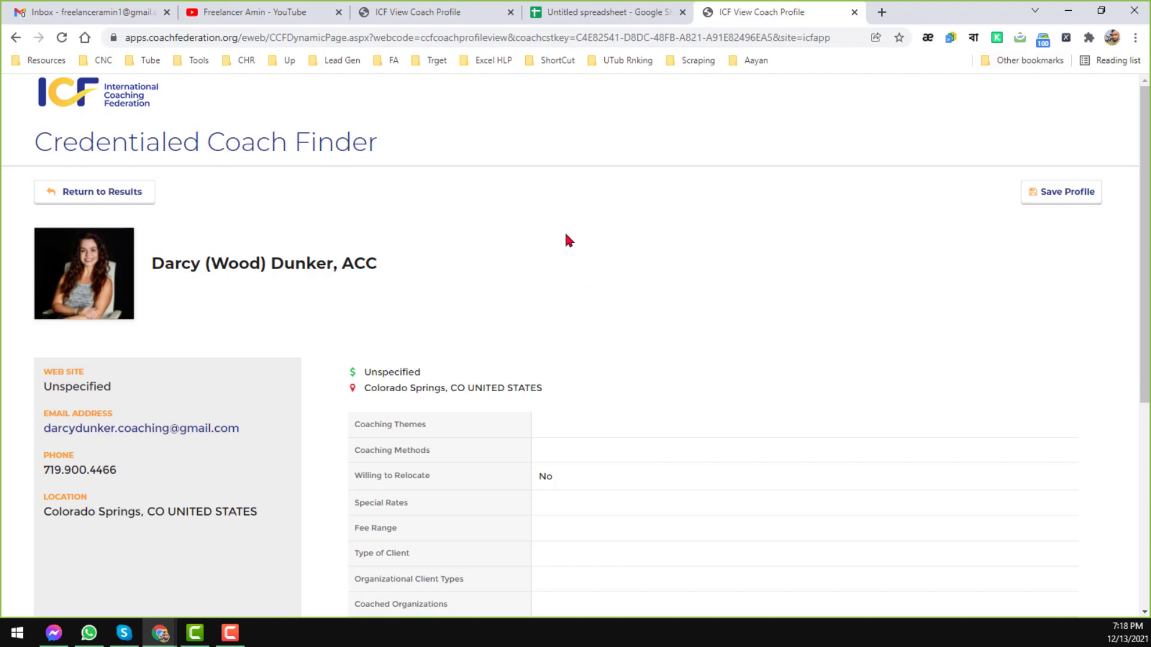
pyautogui.hotkey('ctrl', 'shift', 'x')
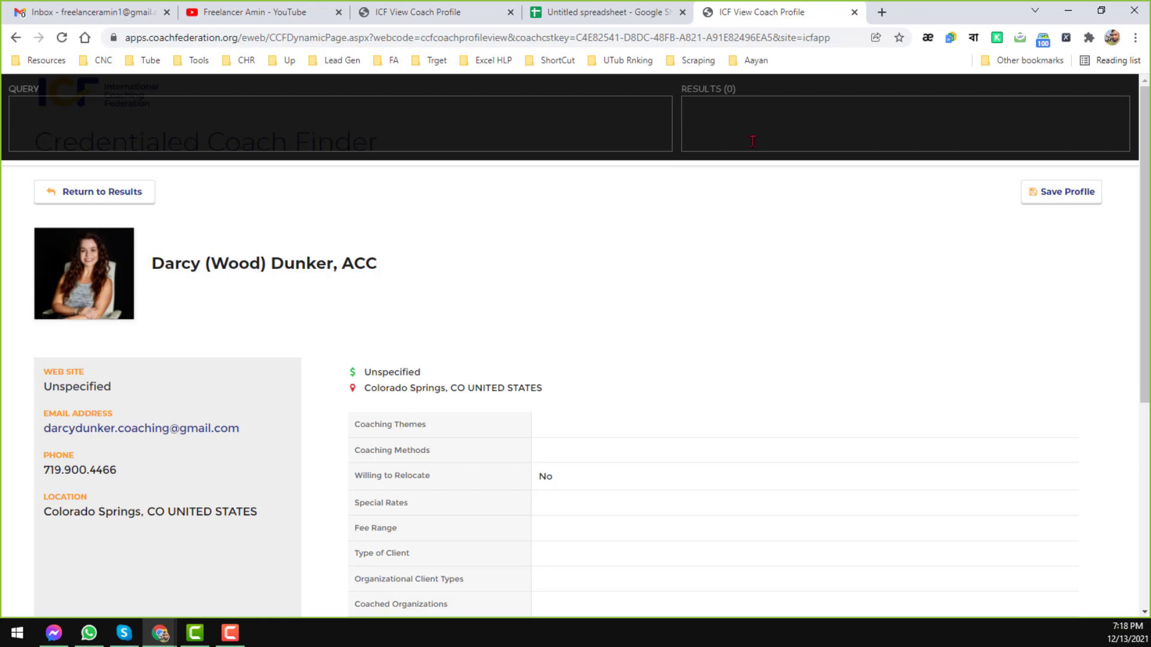
pyautogui.press('shift')
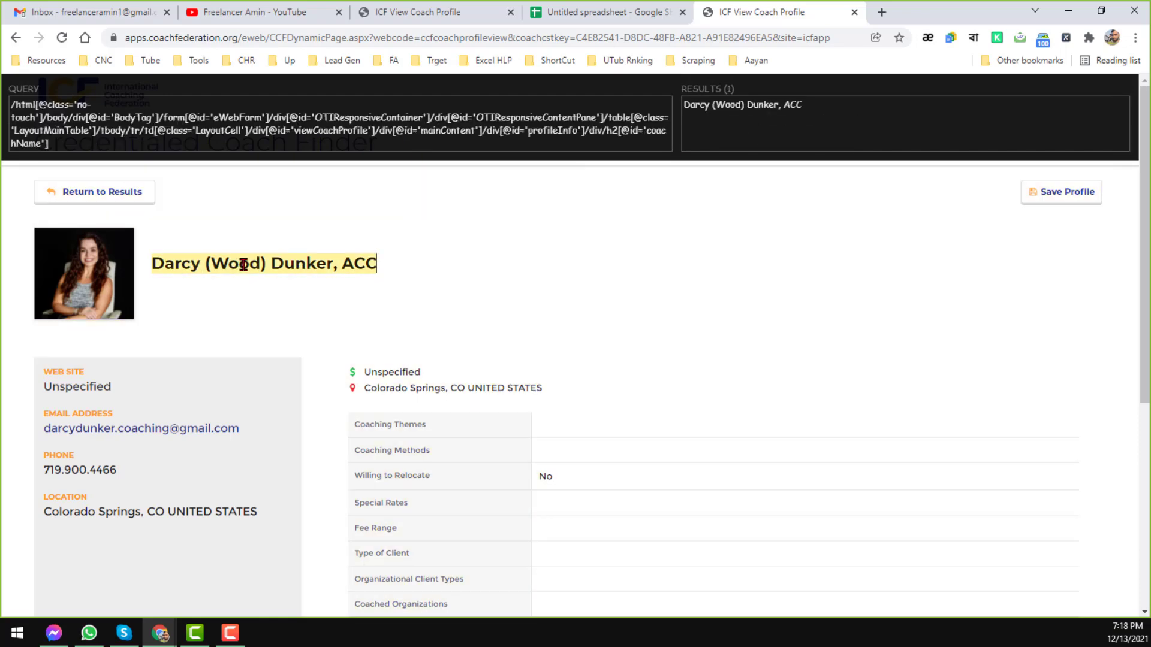
pyautogui.scroll(-2, 330, 258)
pyautogui.scroll(2, 444, 215)
pyautogui.click(563, 144)
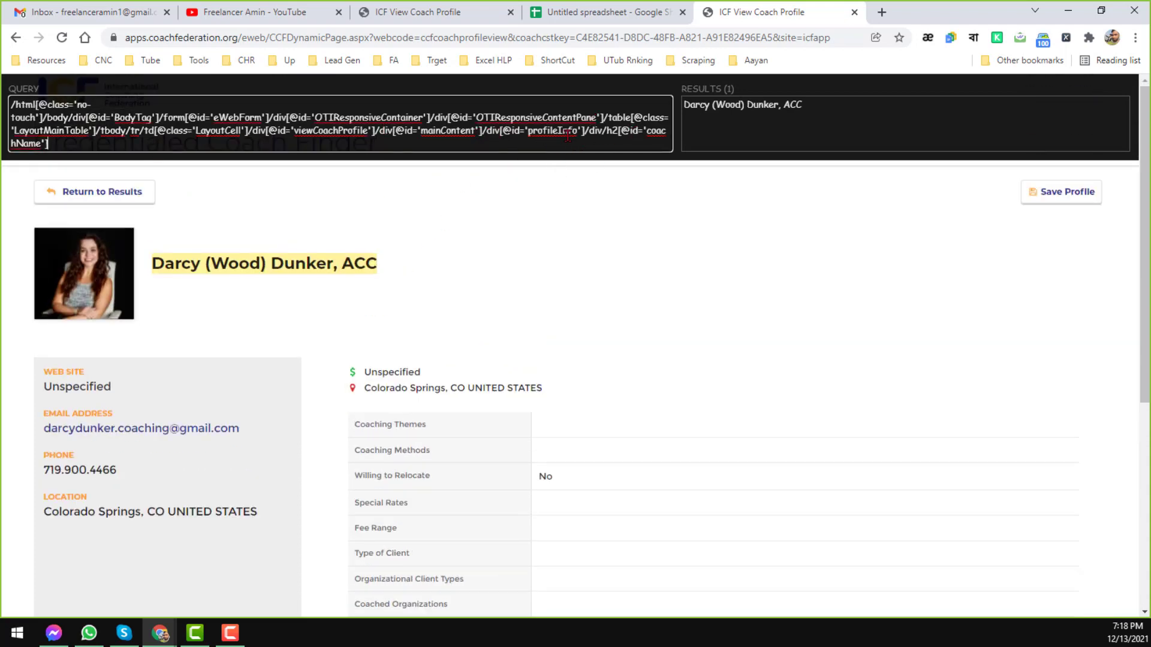
pyautogui.moveTo(588, 128); pyautogui.dragTo(2, 70)
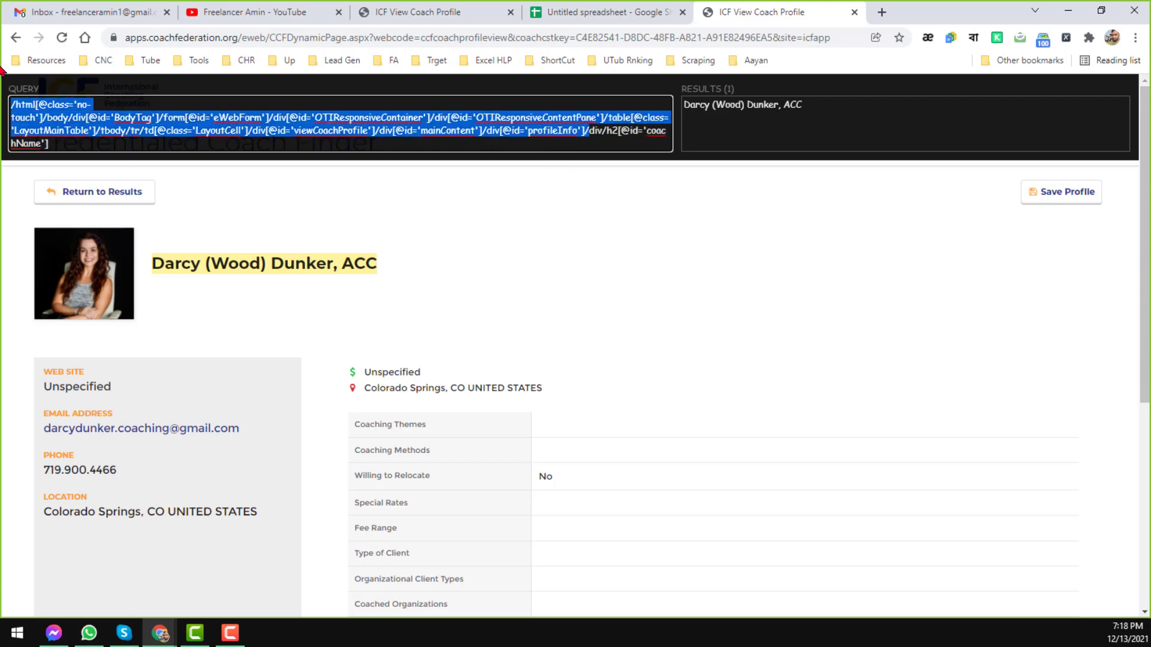
pyautogui.press('BackSpace')
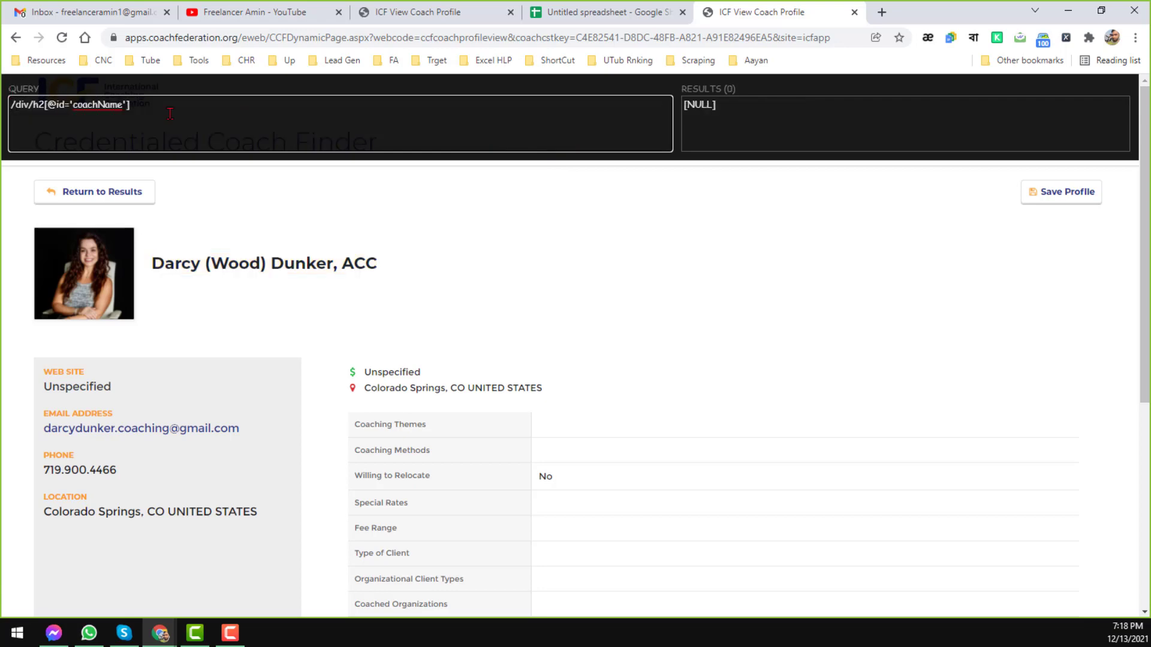
pyautogui.write('/')
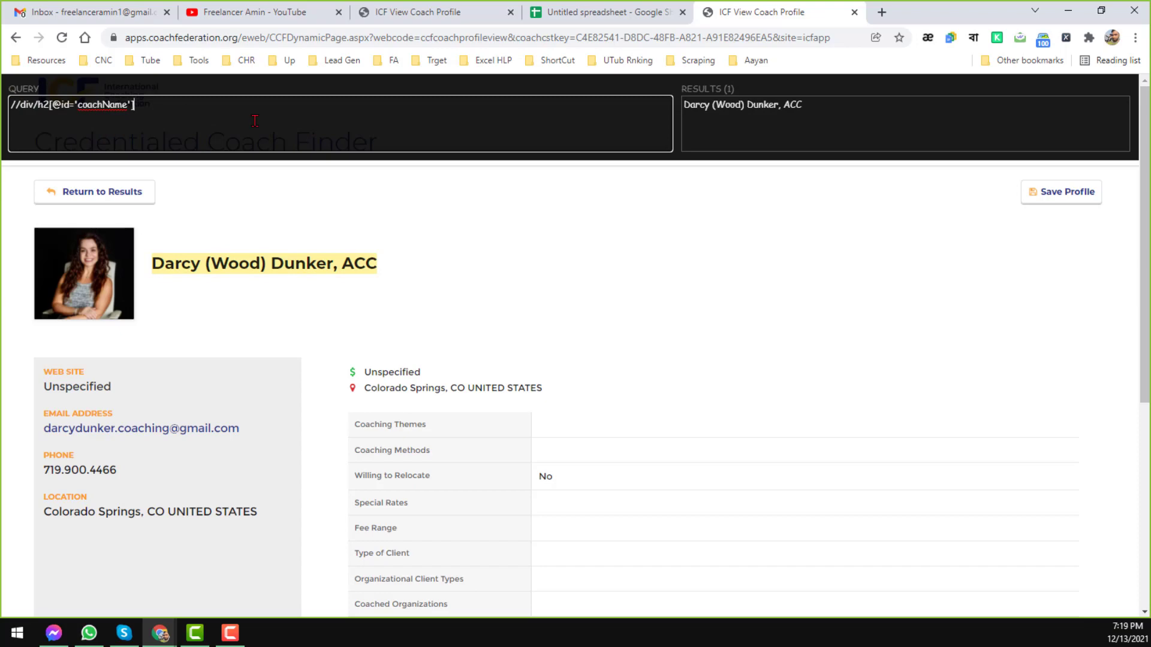
pyautogui.hotkey('ctrl', 'a')
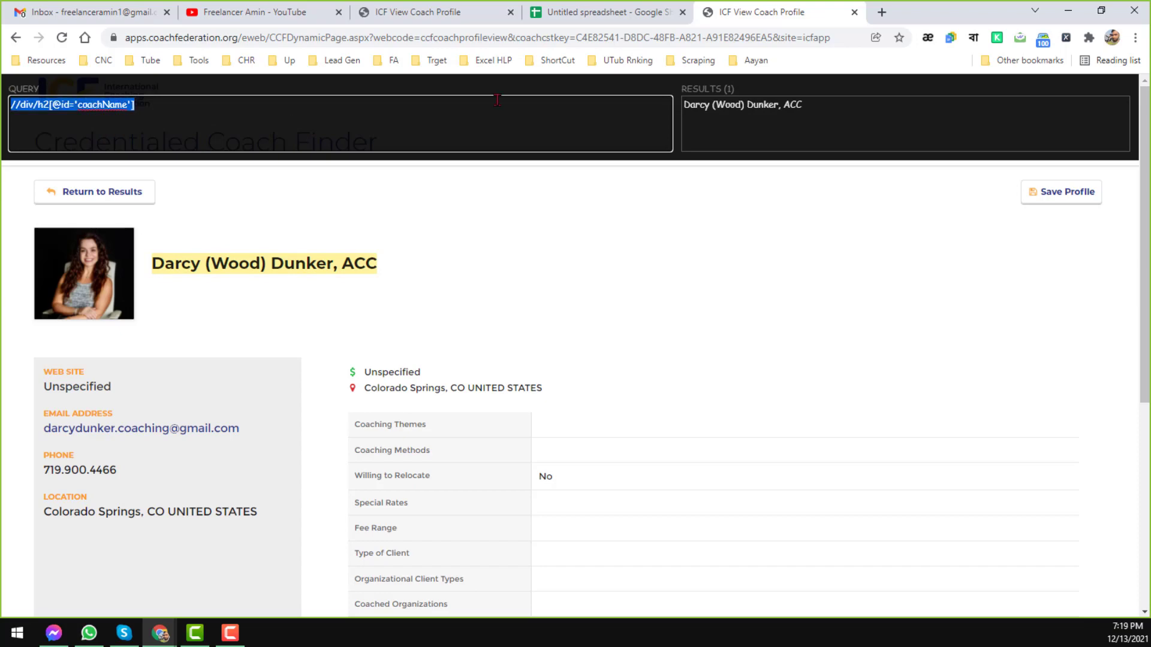
pyautogui.click(592, 9)
# Paste the name XPath into E2, enter =importxml(D3,E2) in E3, and widen column E.
pyautogui.click(566, 207)
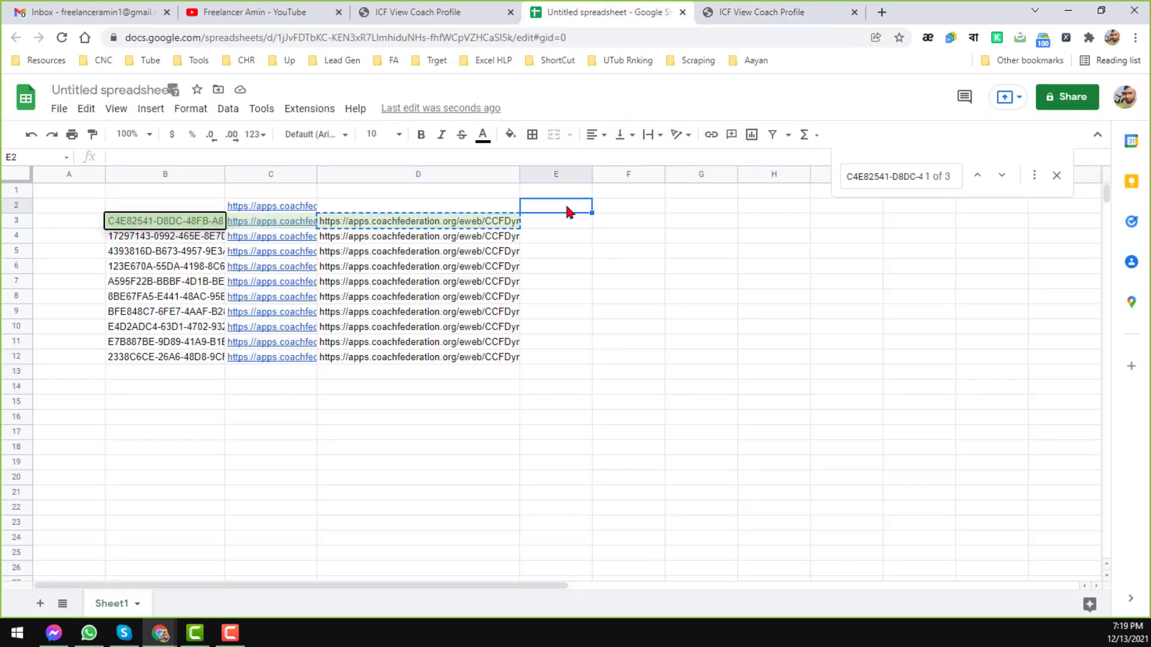
pyautogui.hotkey('ctrl', 'v')
pyautogui.click(575, 226)
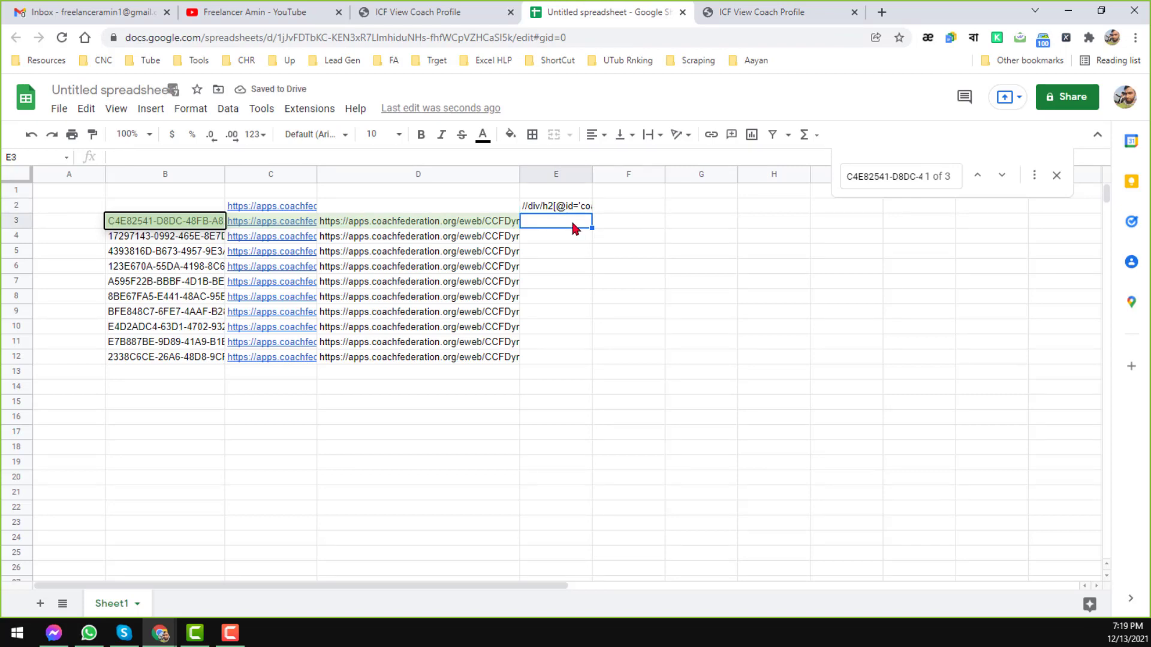
pyautogui.write('=im')
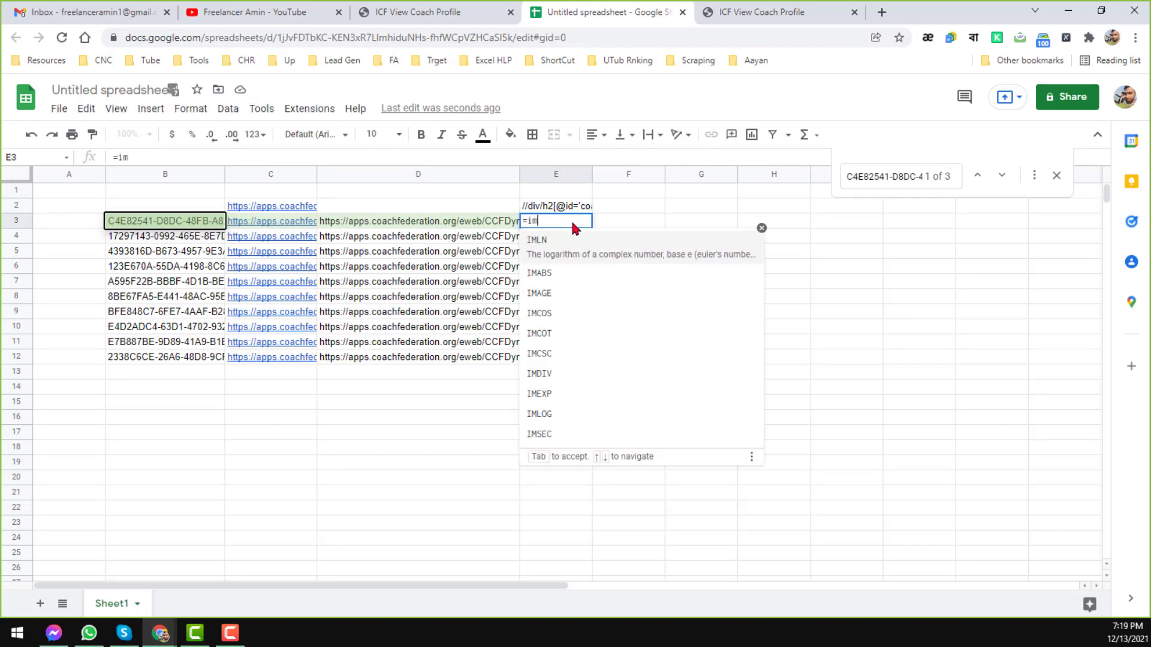
pyautogui.write('portxm')
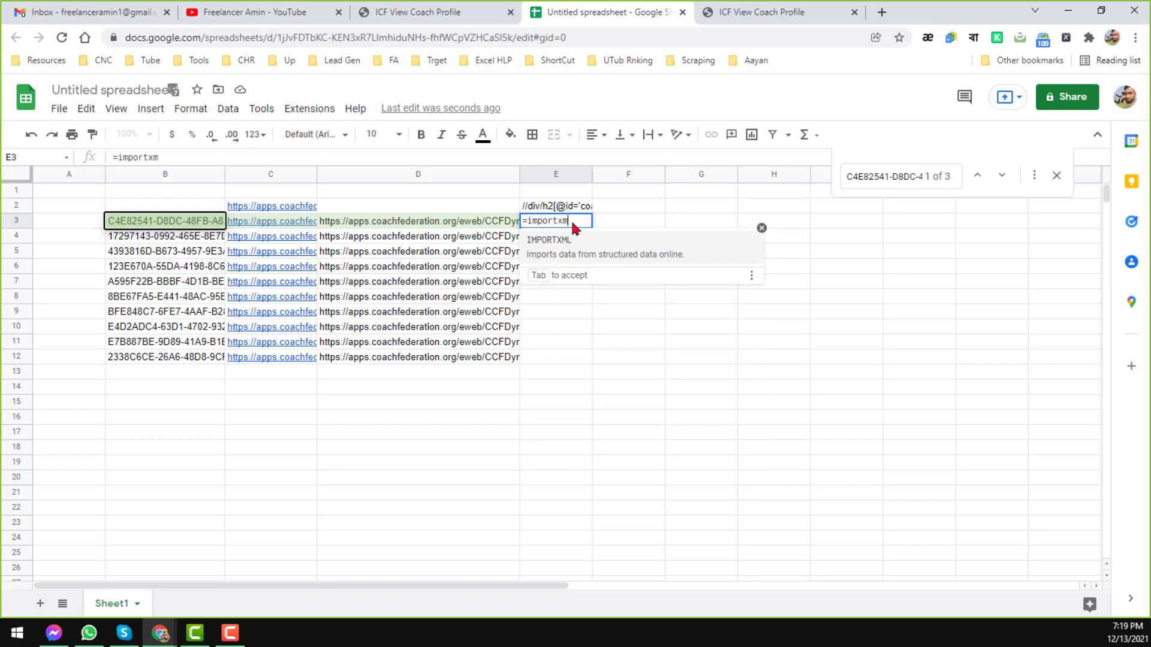
pyautogui.write('l(')
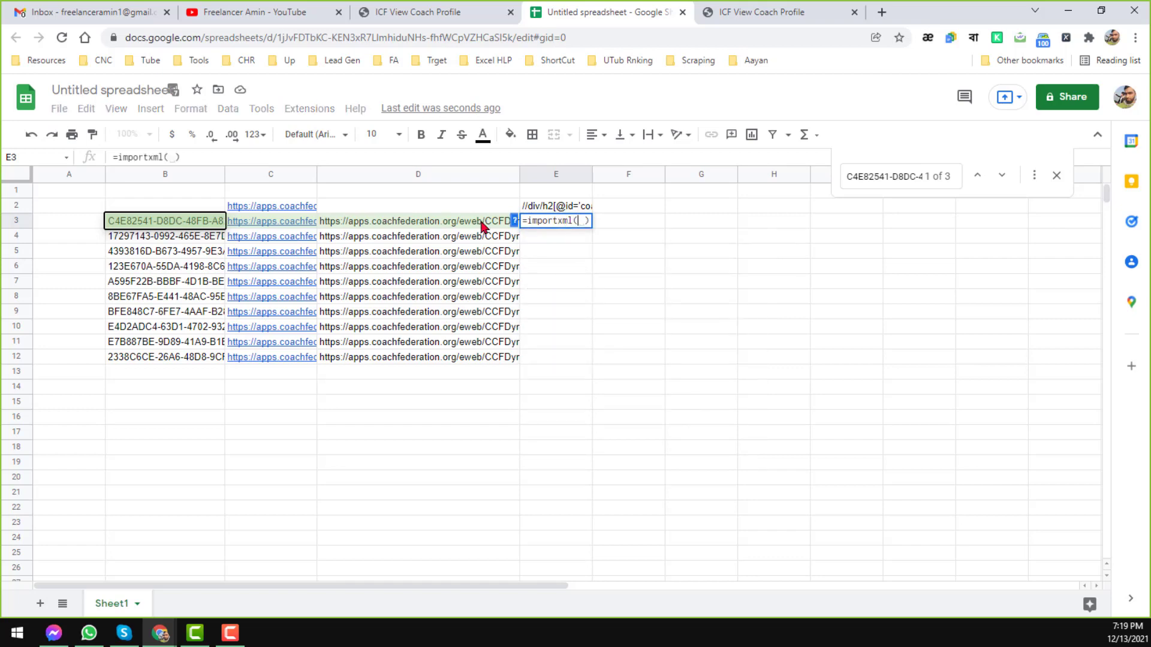
pyautogui.click(475, 226)
pyautogui.write(',')
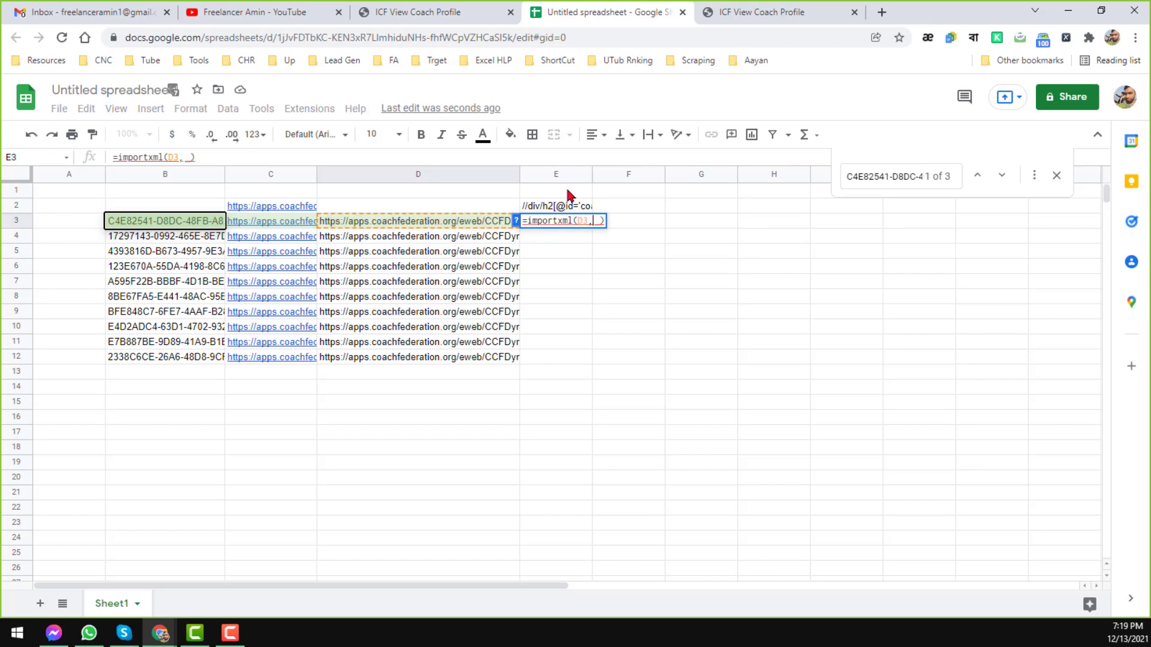
pyautogui.click(569, 205)
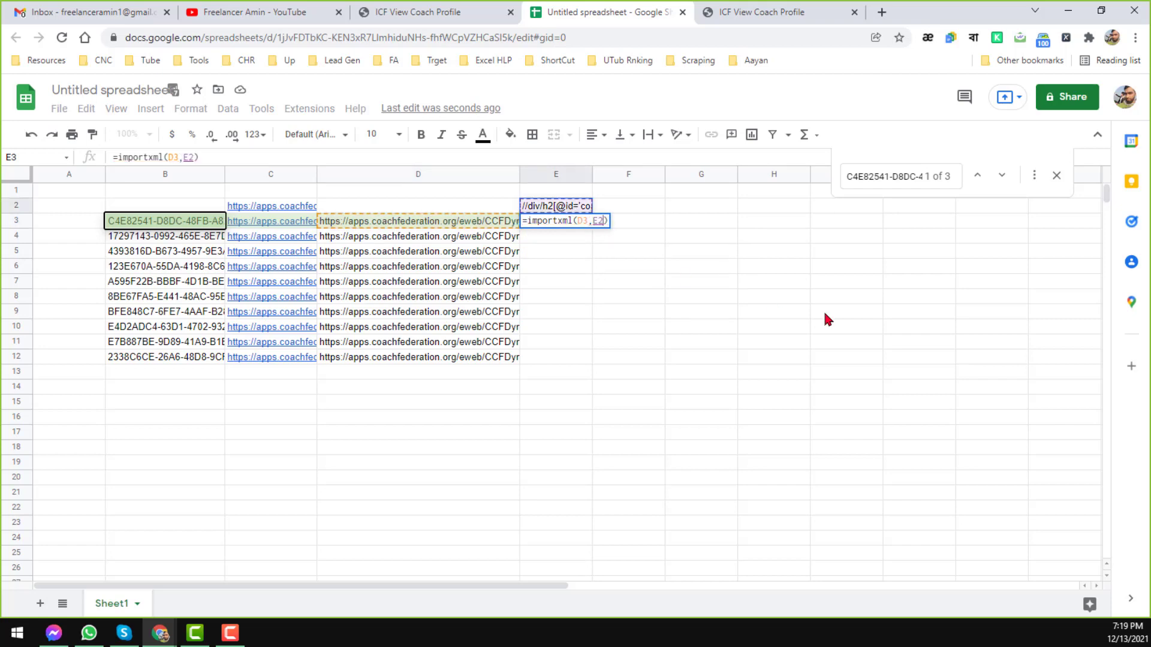
pyautogui.press('Return')
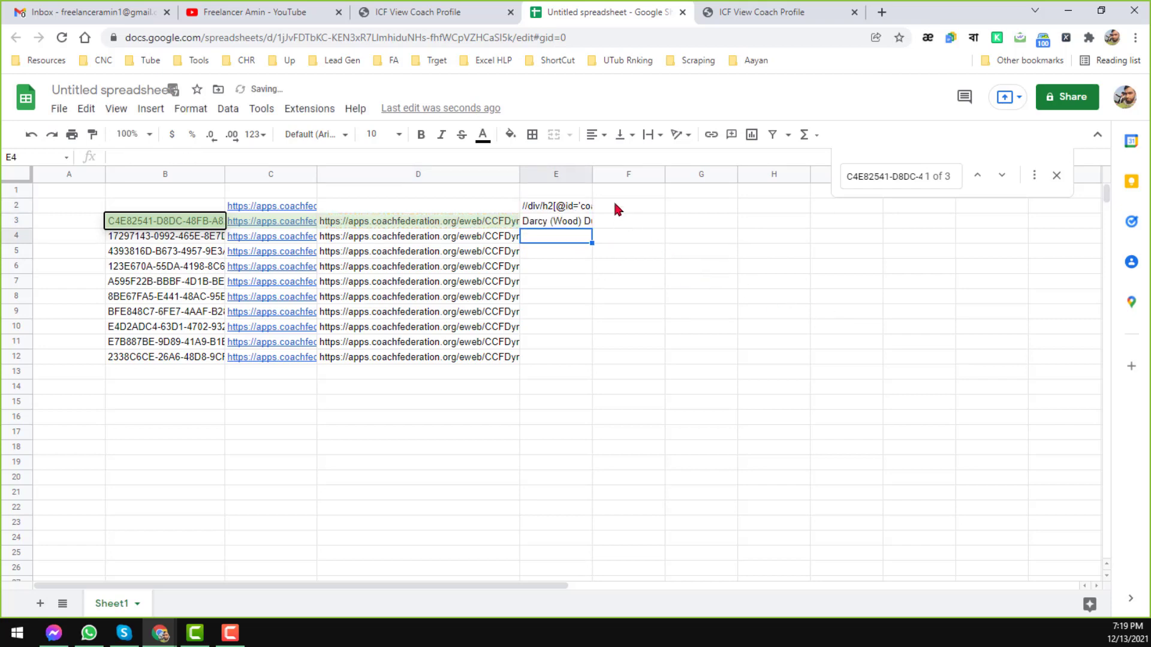
pyautogui.moveTo(592, 174); pyautogui.dragTo(727, 174)
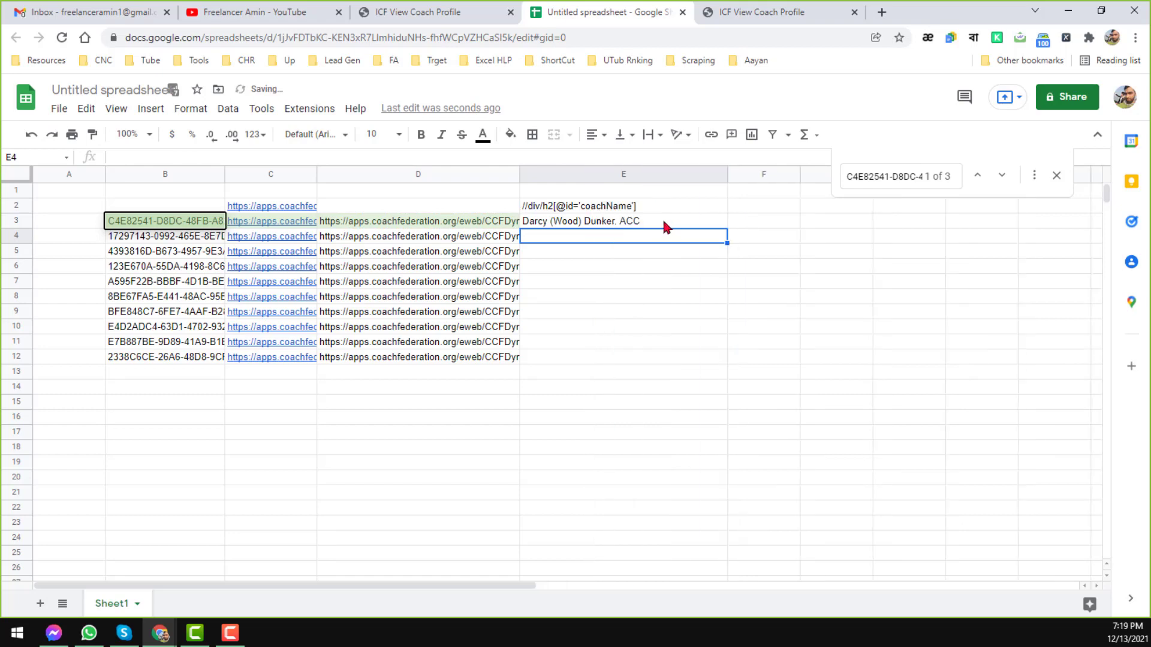
pyautogui.click(664, 223)
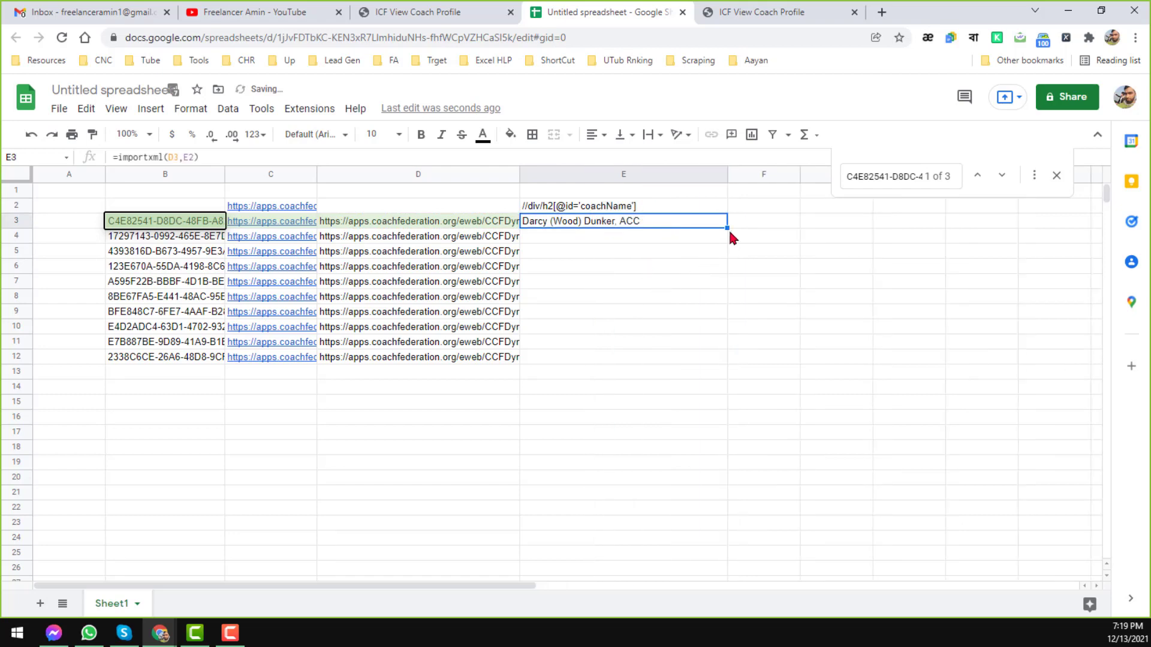
pyautogui.click(751, 218)
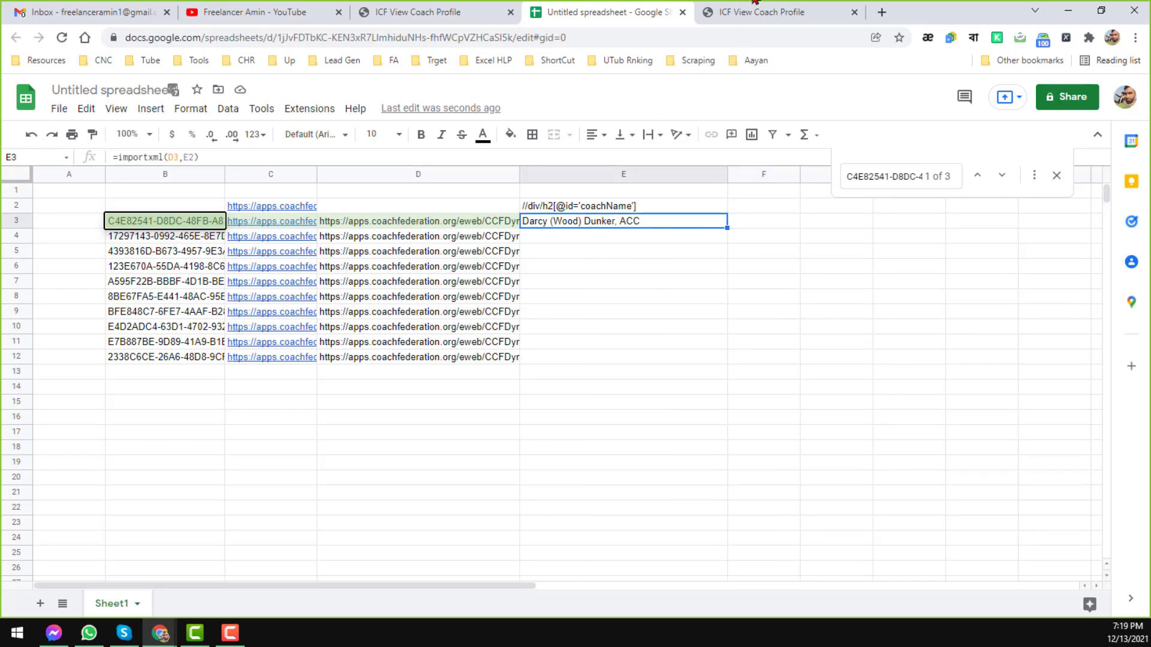
pyautogui.click(758, 12)
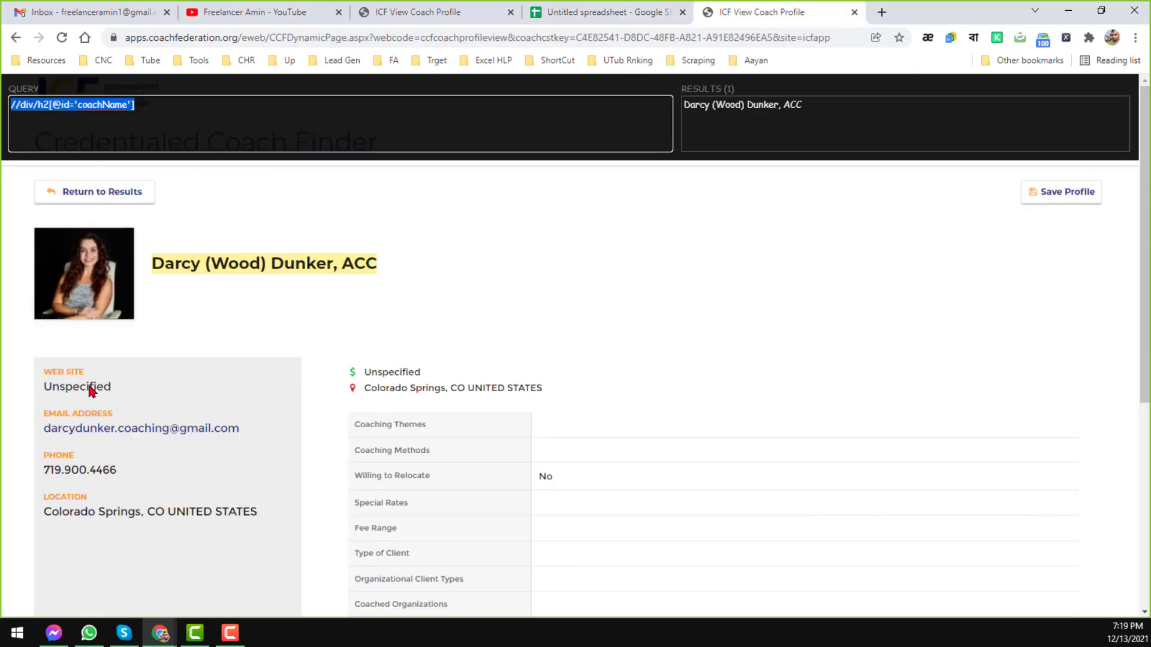
pyautogui.press('shift')
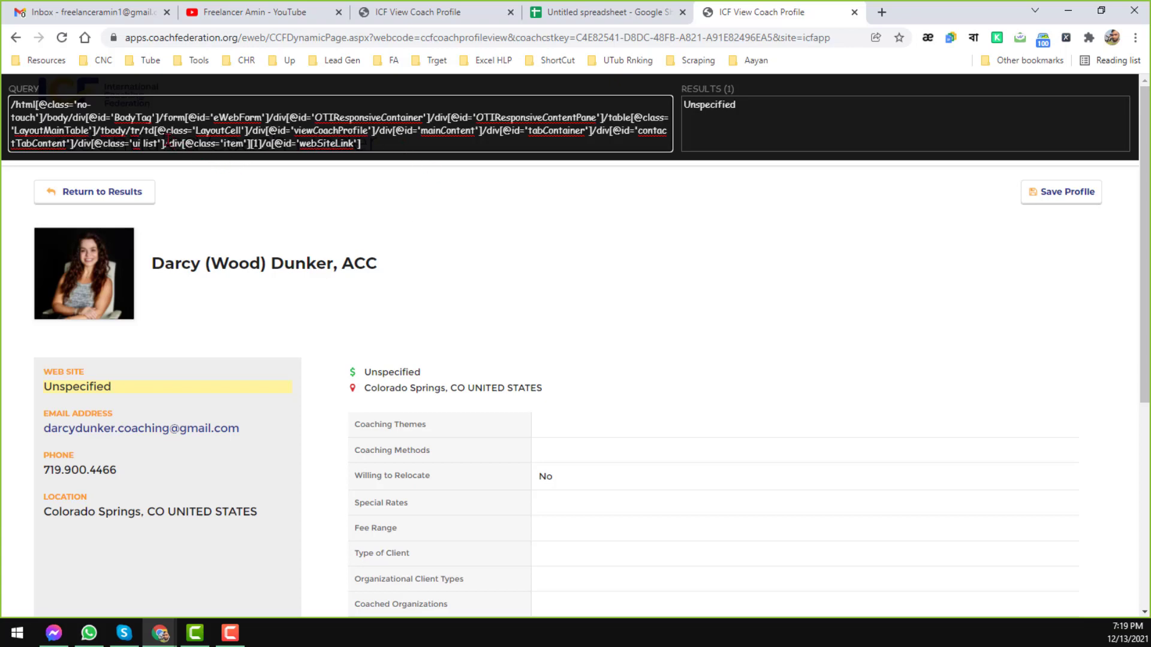
pyautogui.moveTo(168, 143); pyautogui.dragTo(2, 106)
pyautogui.press('BackSpace')
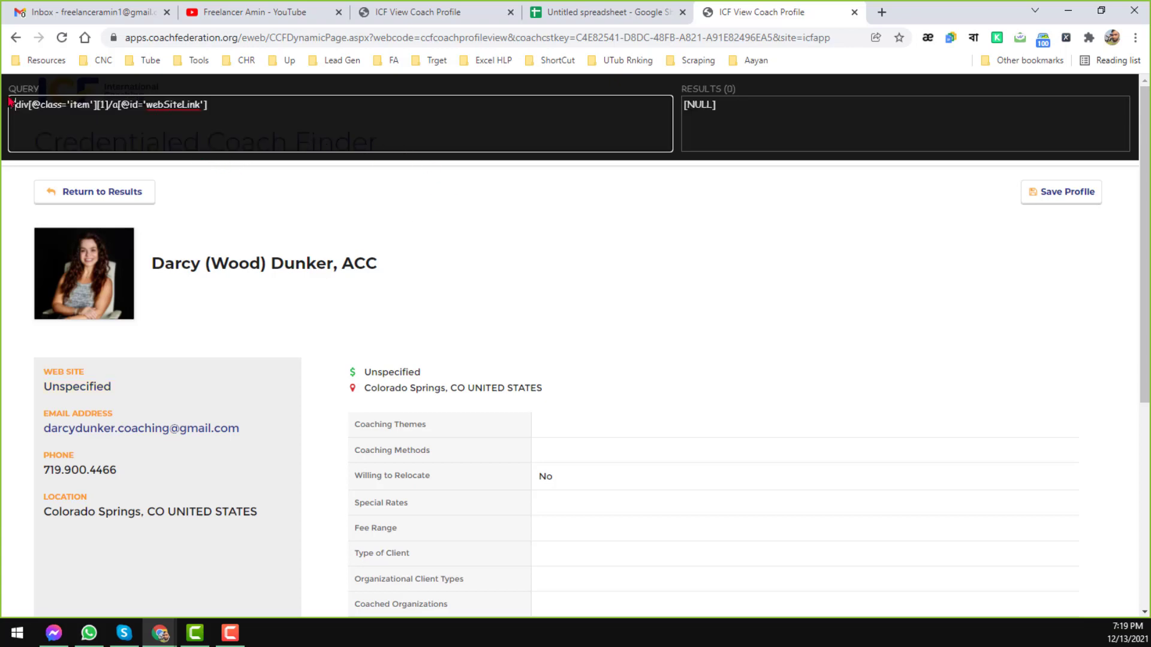
pyautogui.write('//')
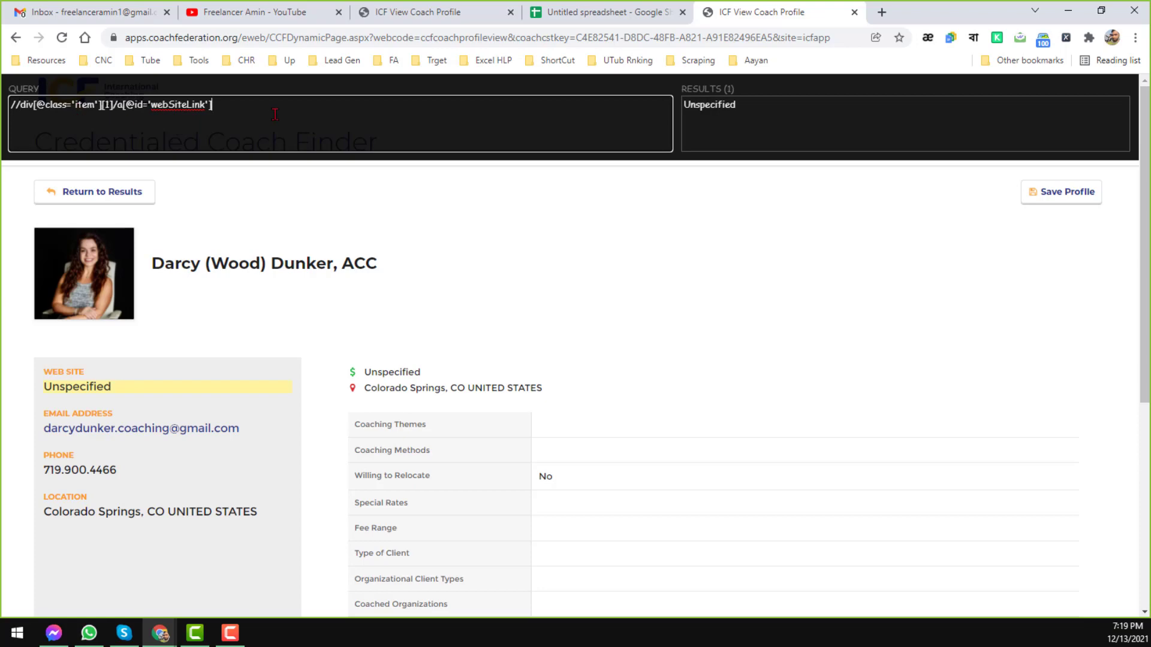
pyautogui.hotkey('ctrl', 'a')
pyautogui.hotkey('ctrl', 'c')
pyautogui.click(606, 12)
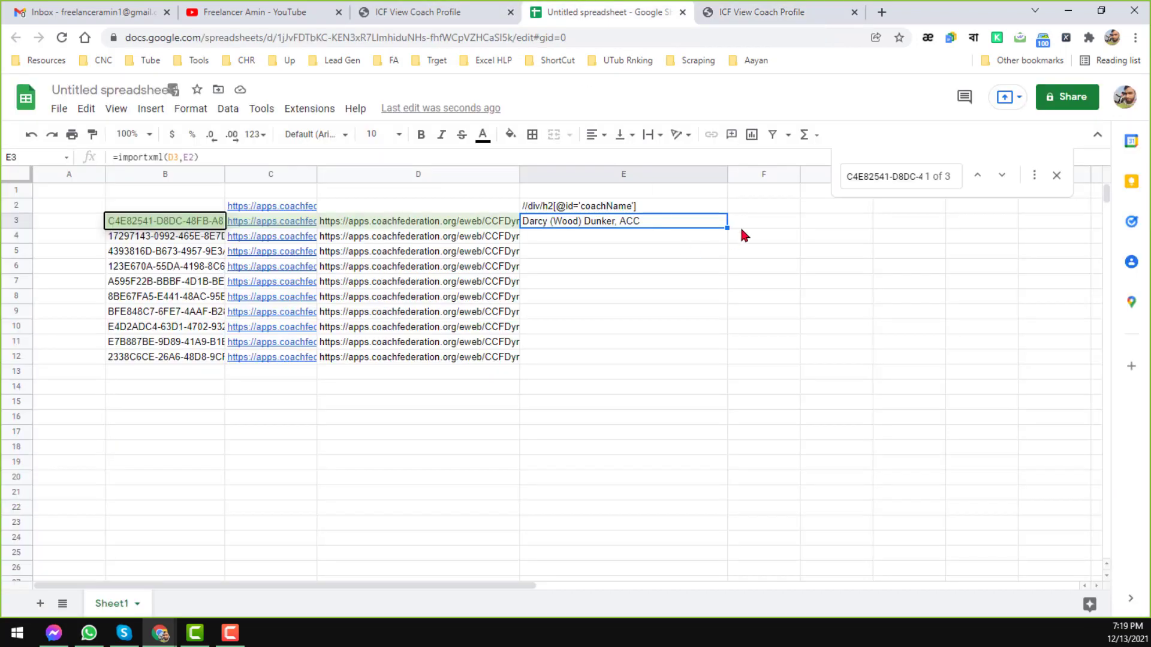
pyautogui.click(760, 204)
pyautogui.hotkey('ctrl', 'v')
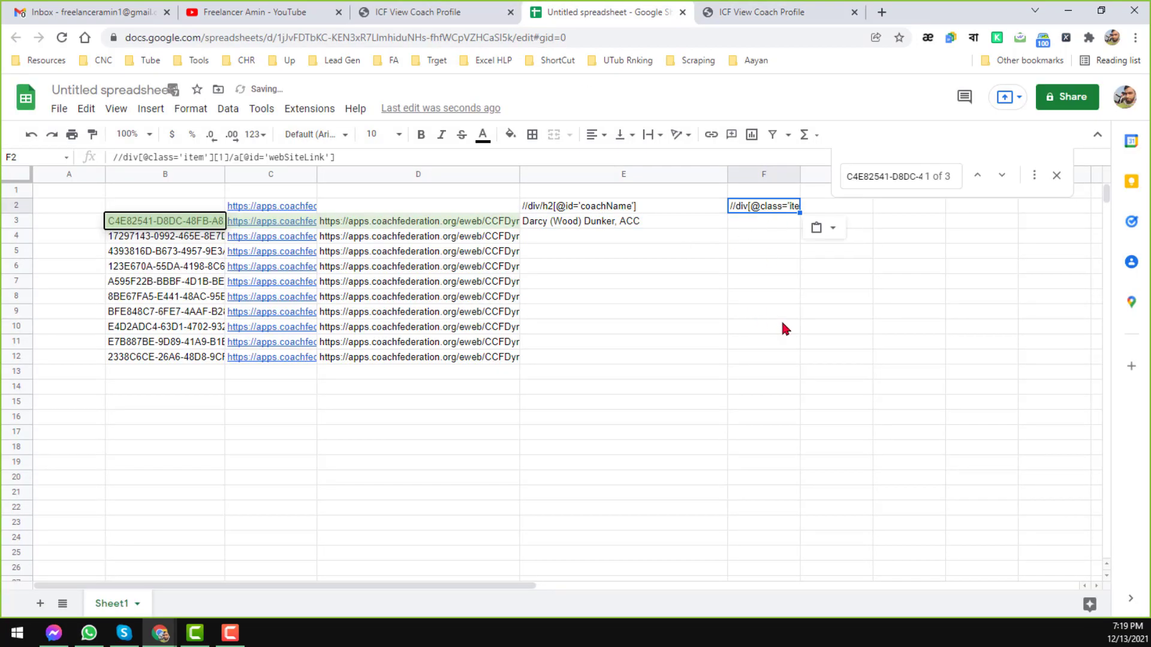
pyautogui.click(725, 4)
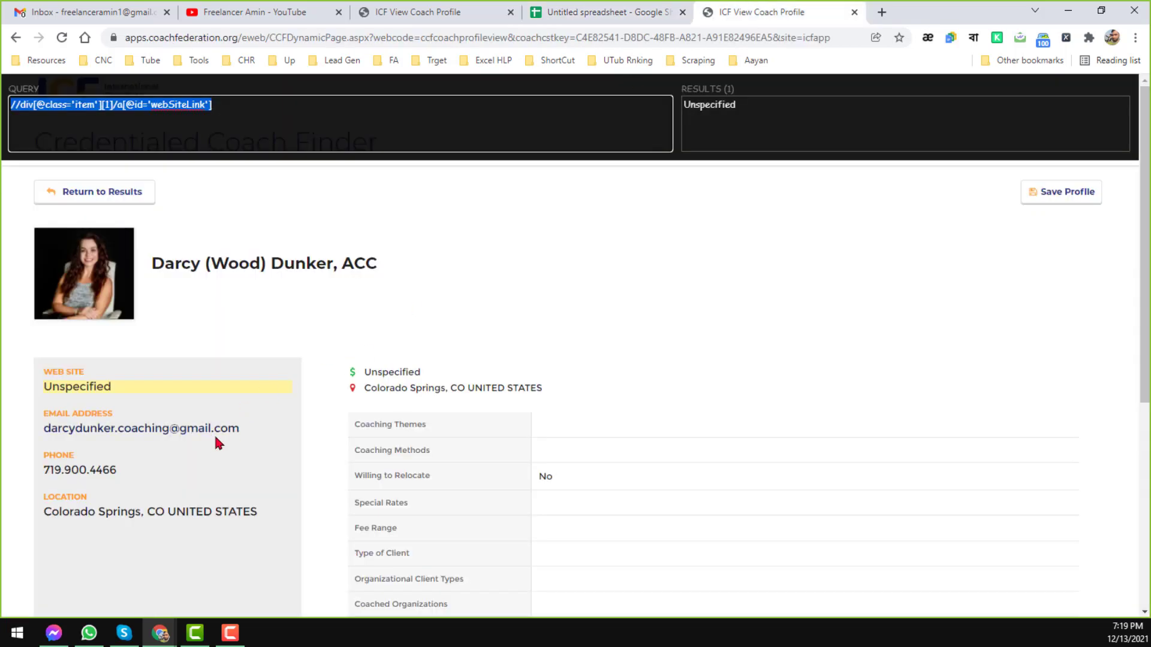
pyautogui.press('shift')
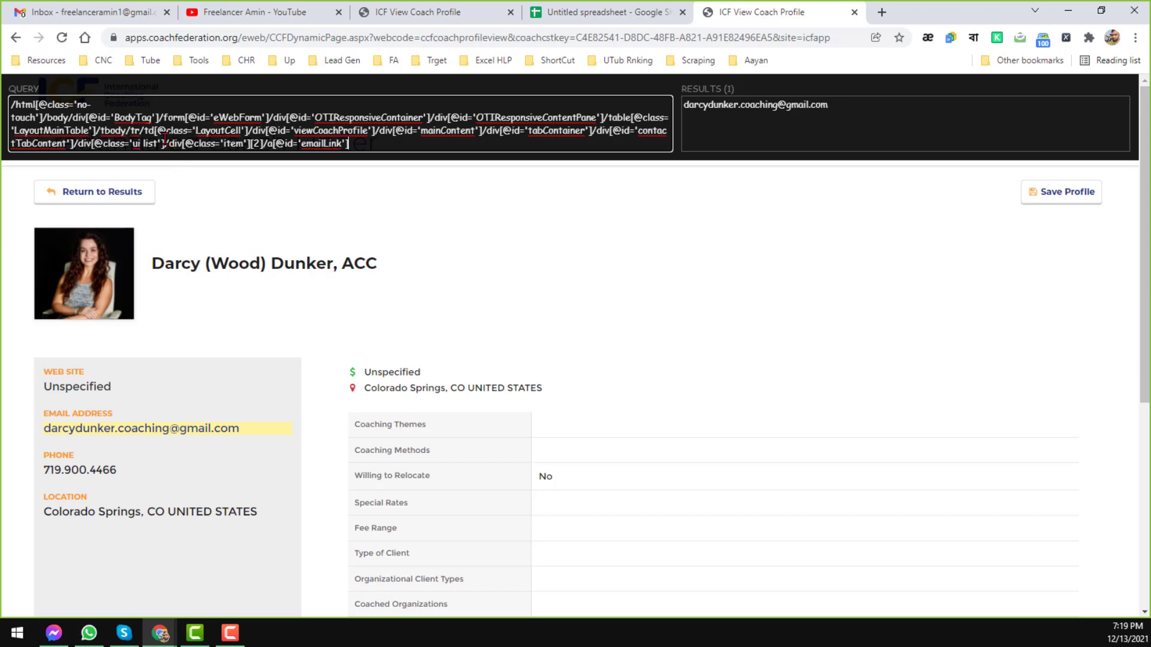
# Shorten the email XPath and paste it into G2.
pyautogui.moveTo(163, 142); pyautogui.dragTo(2, 96)
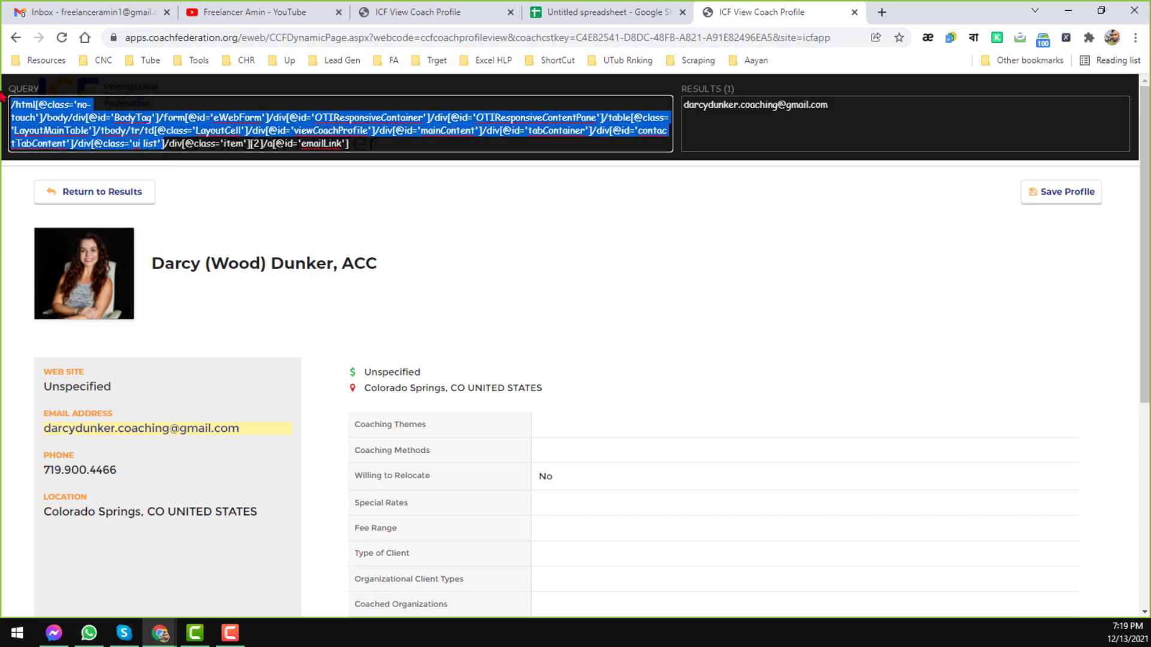
pyautogui.write('/')
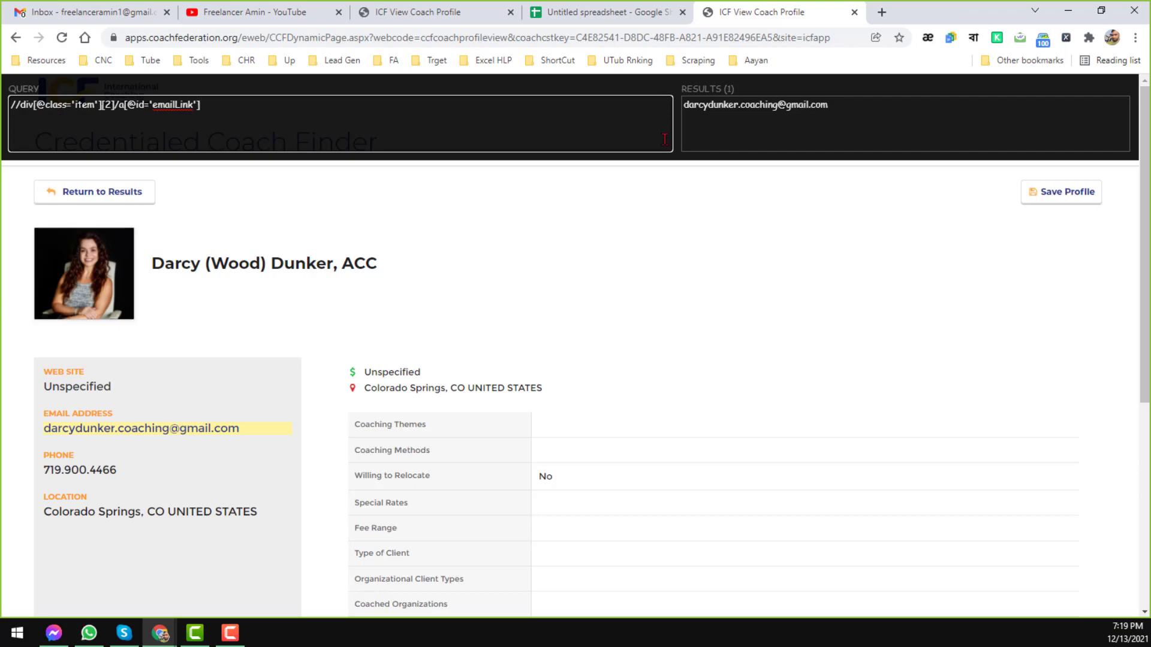
pyautogui.hotkey('ctrl', 'a')
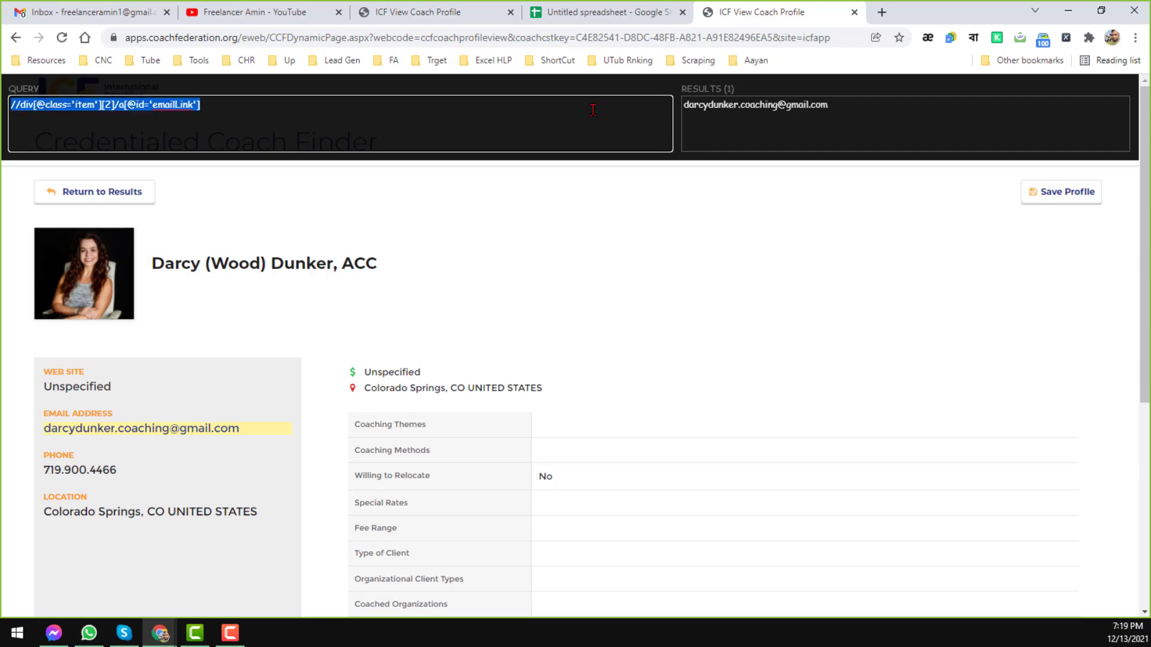
pyautogui.click(606, 12)
pyautogui.click(821, 212)
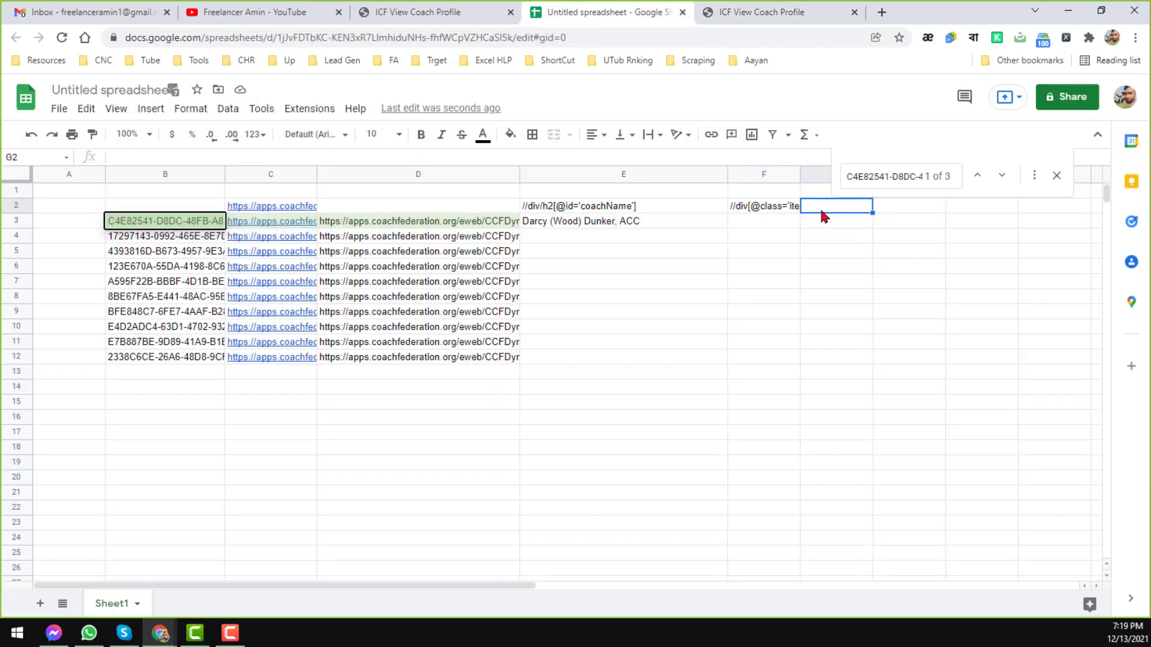
pyautogui.write("//div[@class='item'][2]/a[@id='emailLink']")
# Capture and shorten the phone-number XPath, then paste it into H2.
pyautogui.click(761, 12)
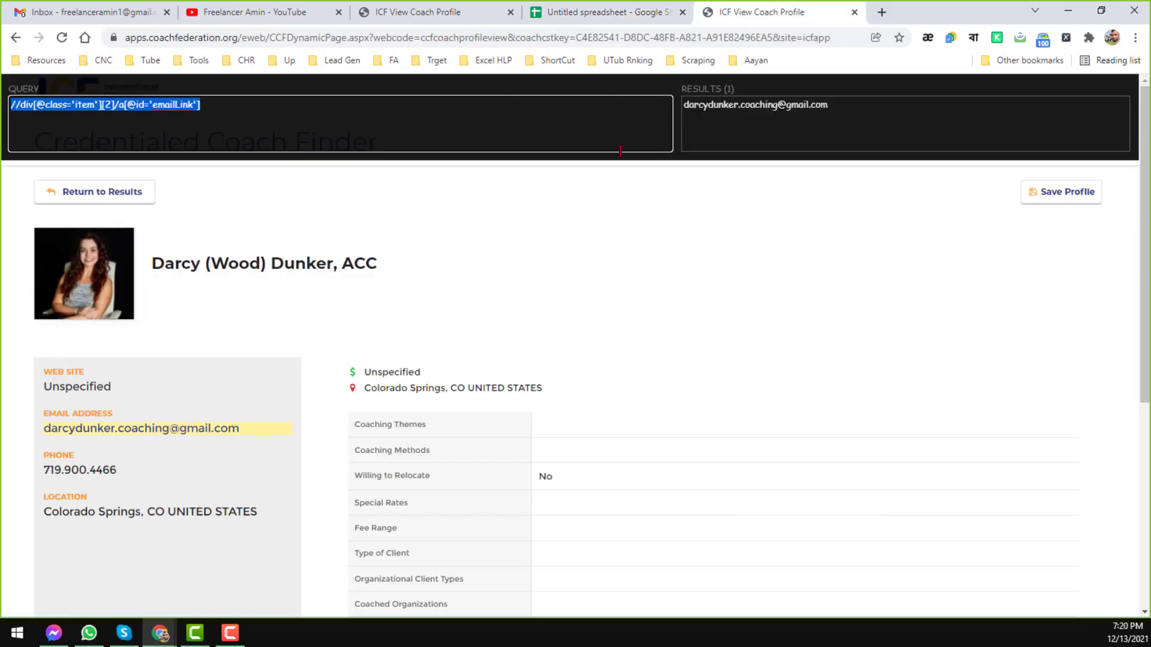
pyautogui.press('shift')
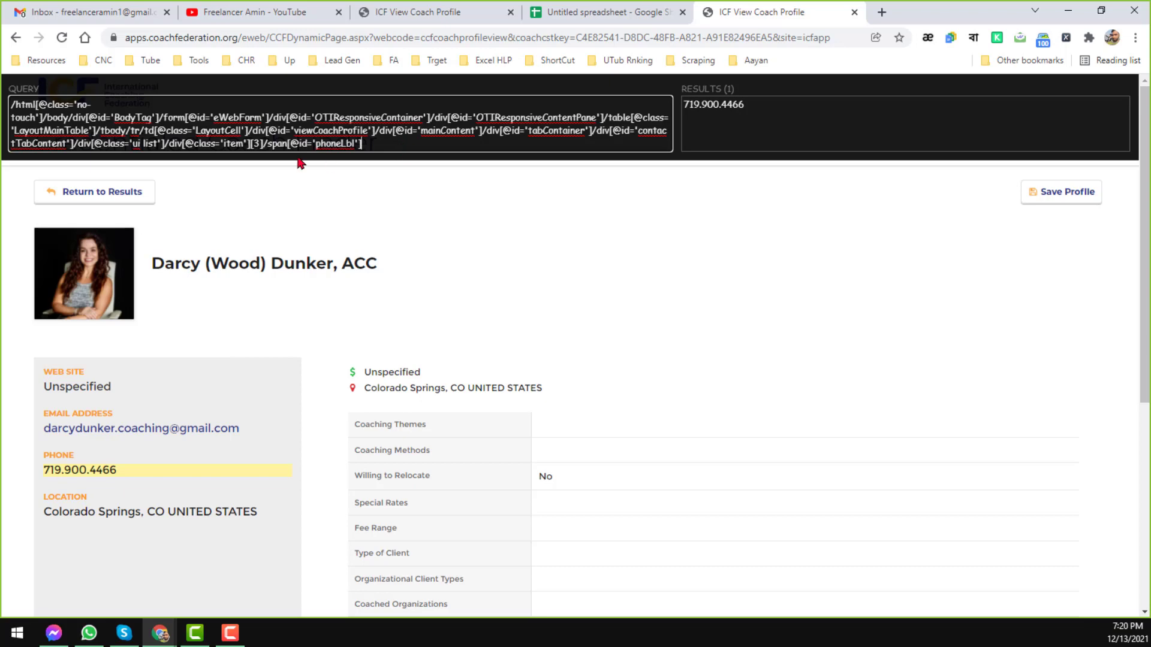
pyautogui.moveTo(163, 144); pyautogui.dragTo(2, 91)
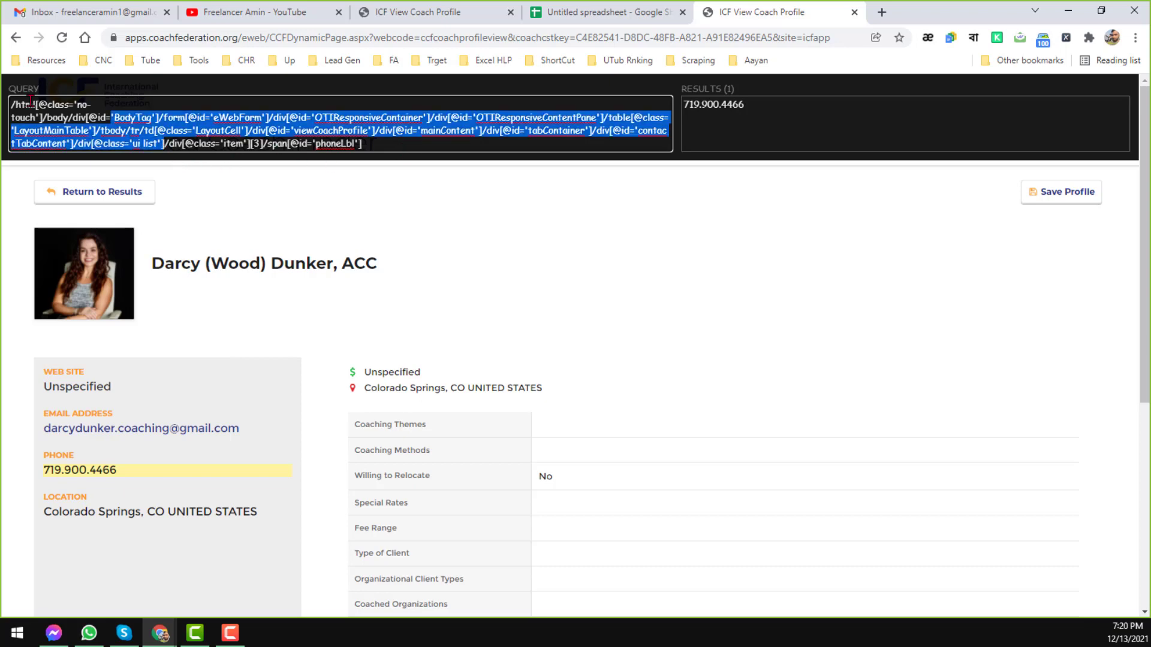
pyautogui.write('/')
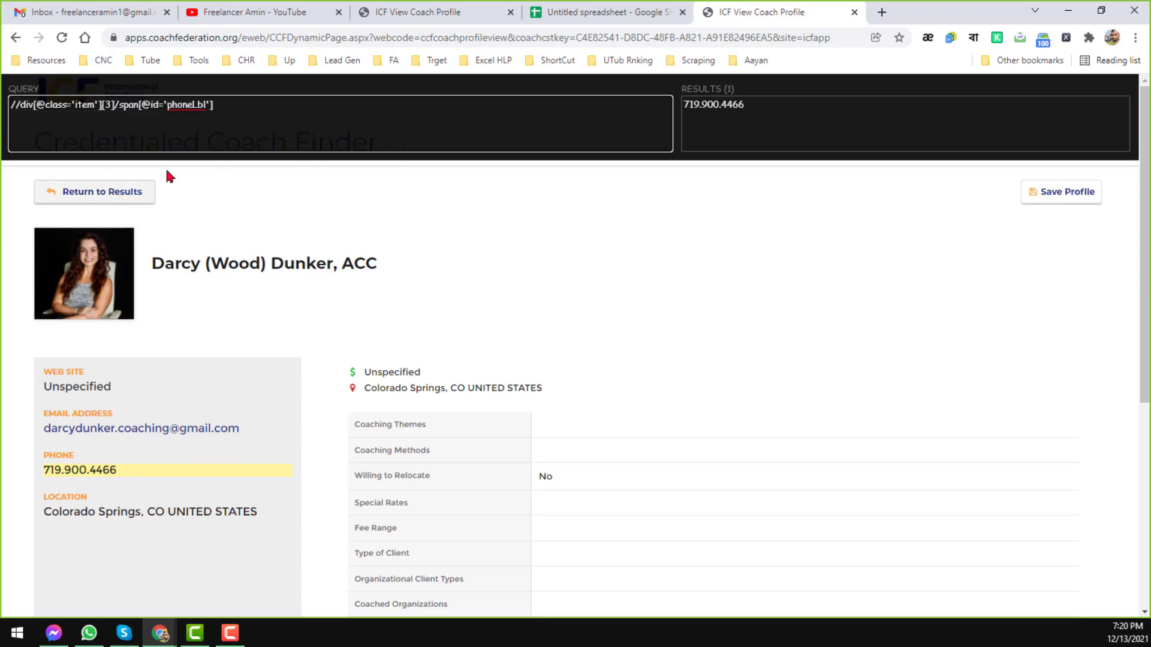
pyautogui.hotkey('ctrl', 'a')
pyautogui.hotkey('ctrl', 'c')
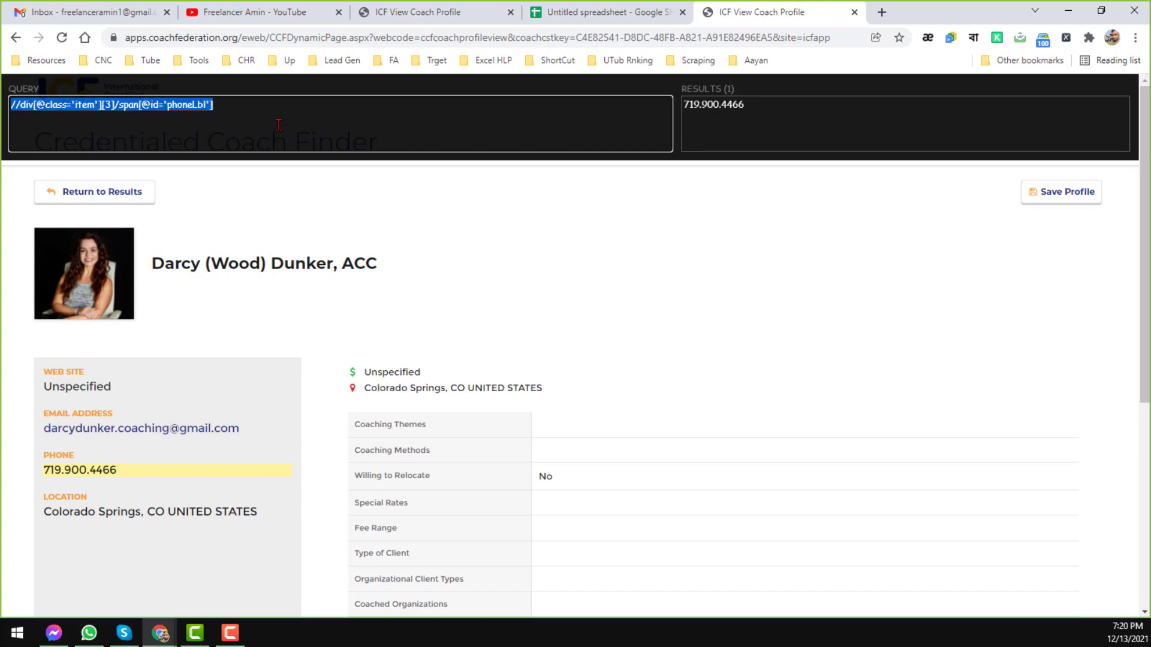
pyautogui.click(601, 13)
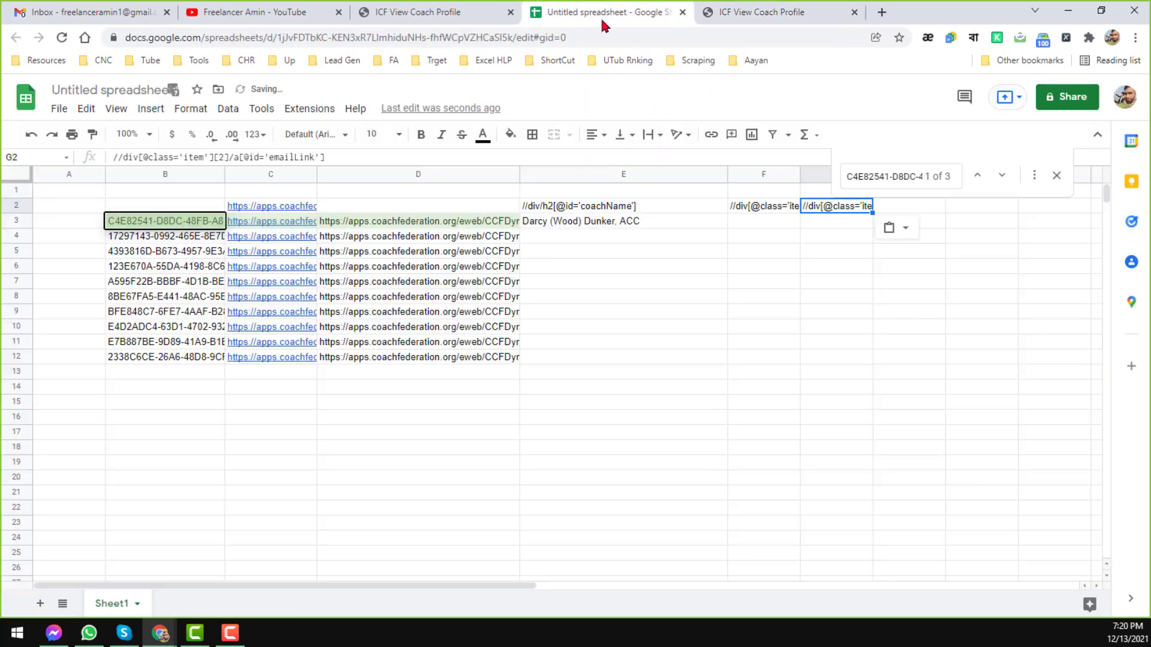
pyautogui.click(895, 204)
pyautogui.hotkey('ctrl', 'v')
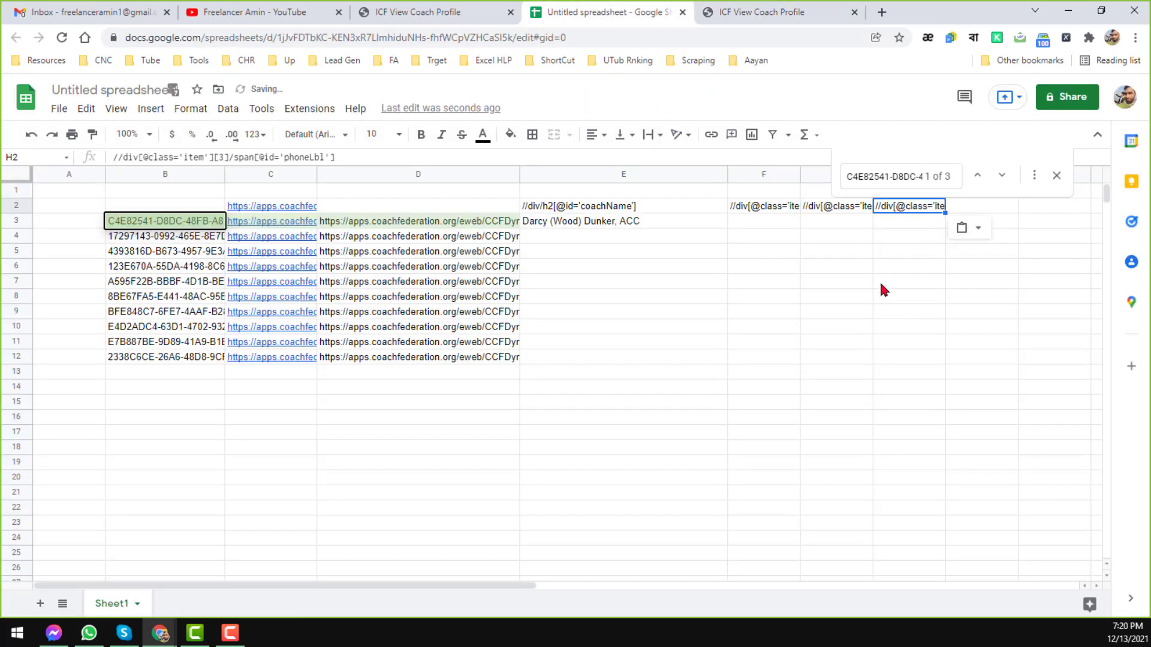
pyautogui.press('Right')
pyautogui.press('Right')
pyautogui.press('Right')
pyautogui.click(891, 206)
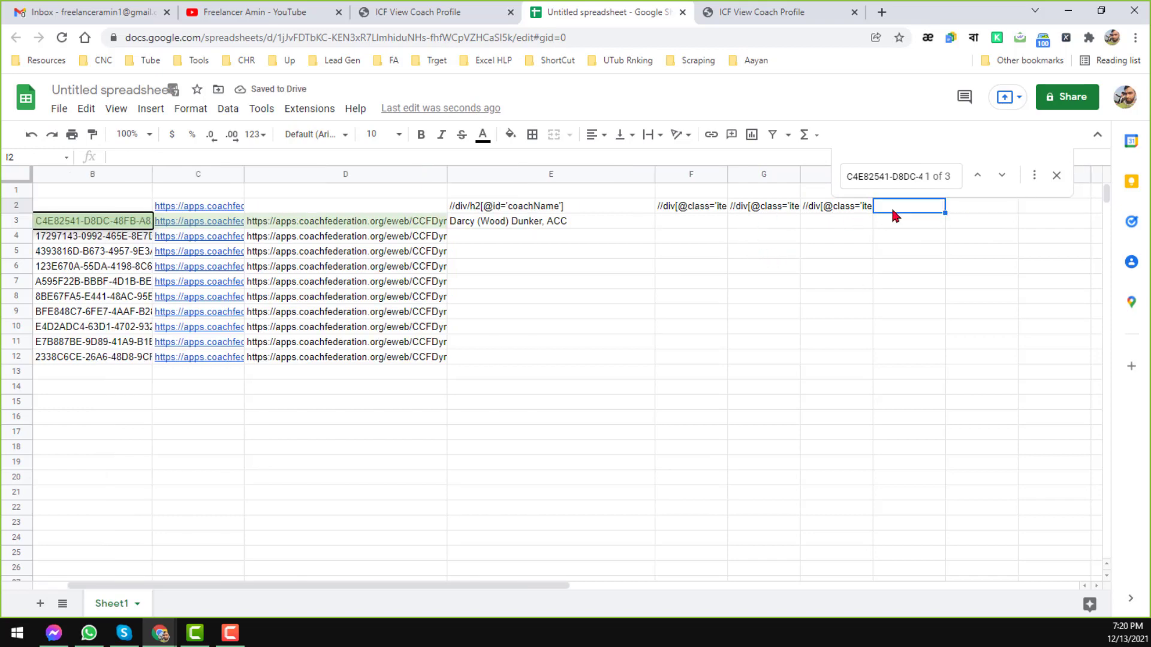
pyautogui.click(803, 13)
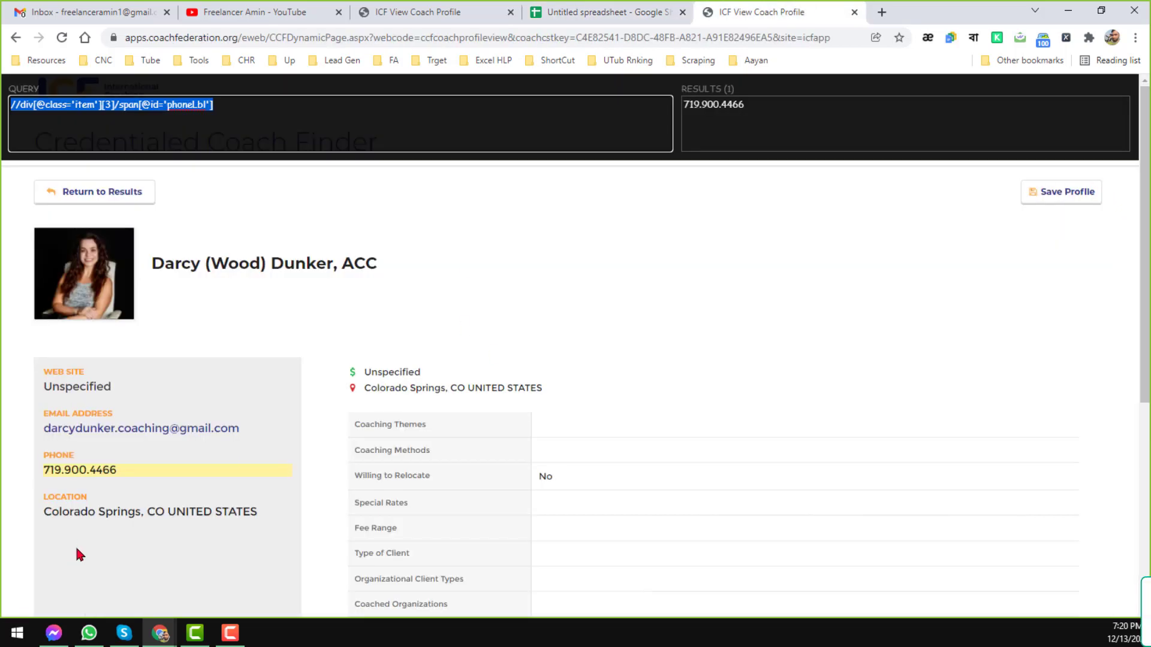
pyautogui.press('shift')
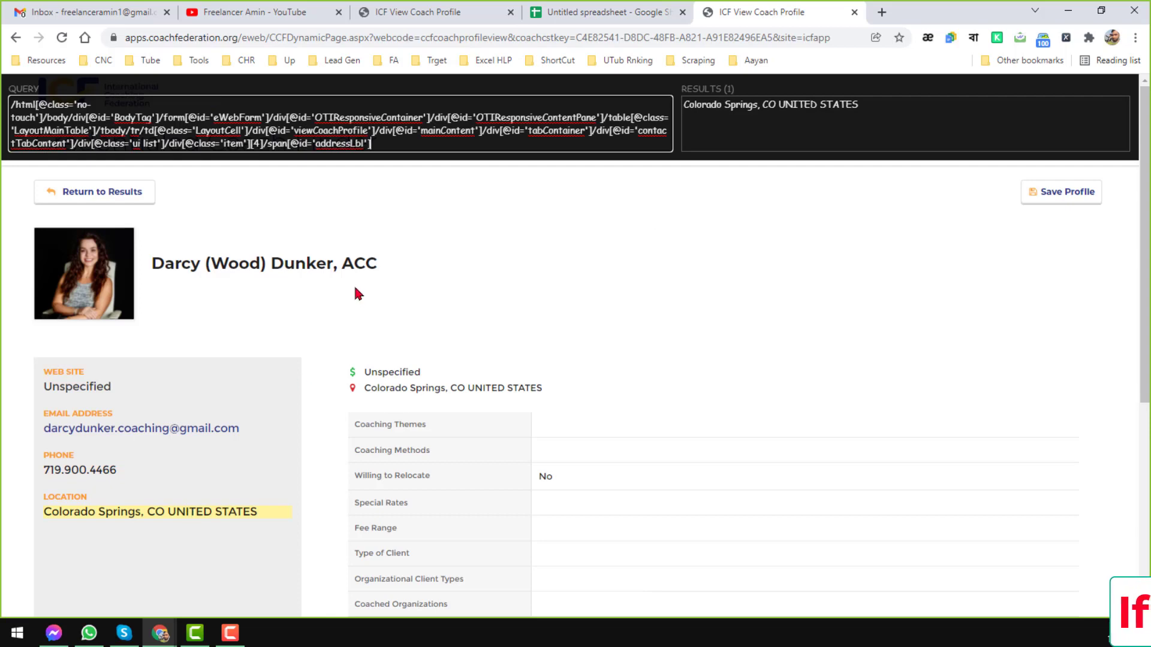
pyautogui.click(387, 141)
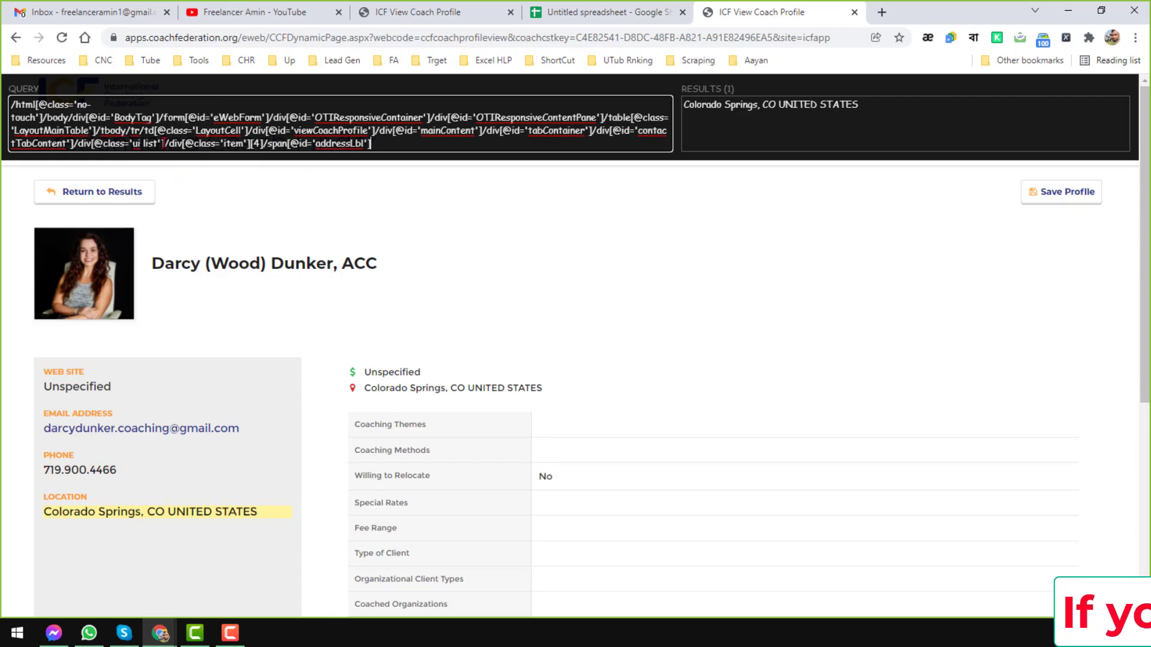
pyautogui.doubleClick(152, 143)
pyautogui.moveTo(11, 104); pyautogui.dragTo(163, 144)
pyautogui.write('/')
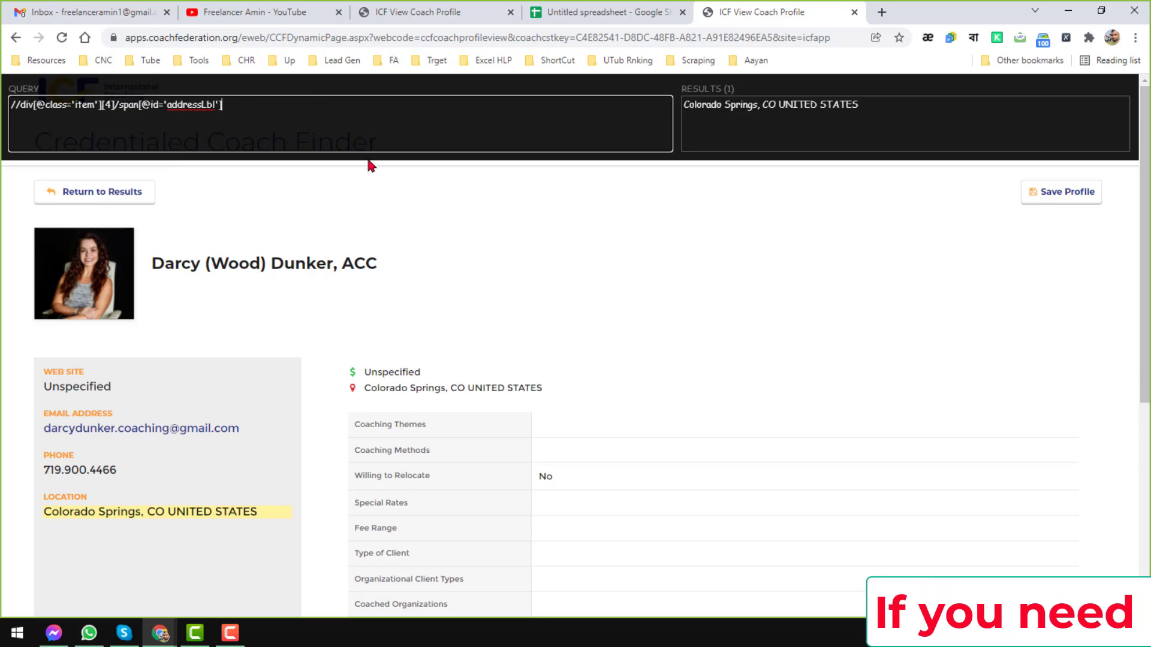
pyautogui.hotkey('ctrl', 'a')
pyautogui.hotkey('ctrl', 'c')
pyautogui.click(606, 12)
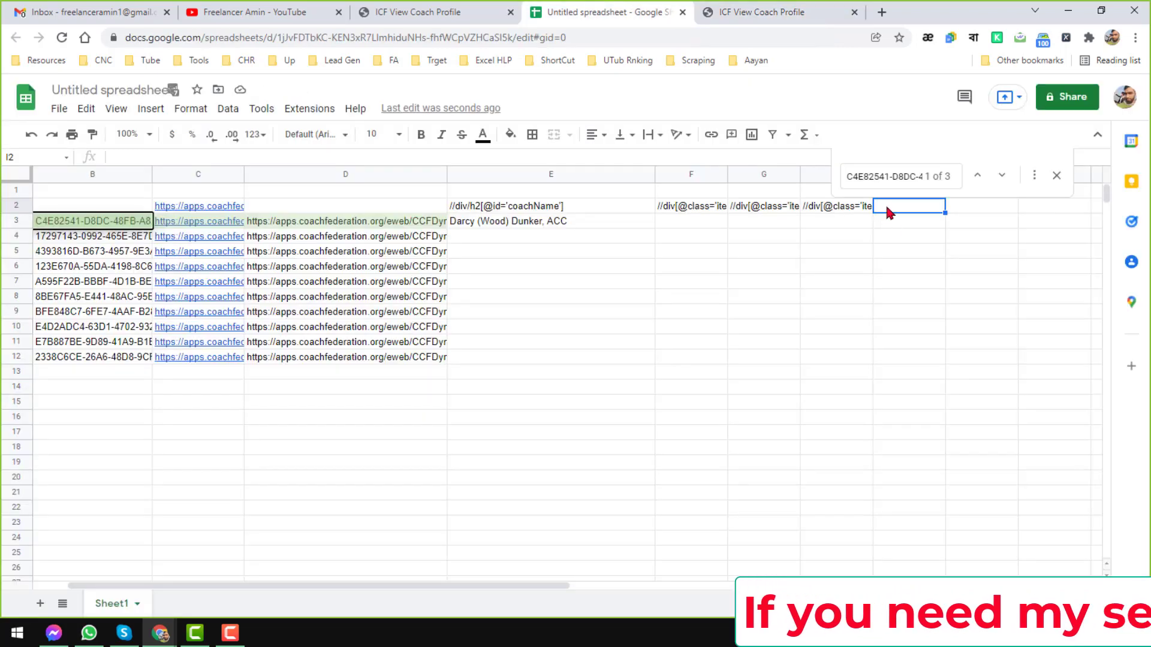
pyautogui.hotkey('ctrl', 'v')
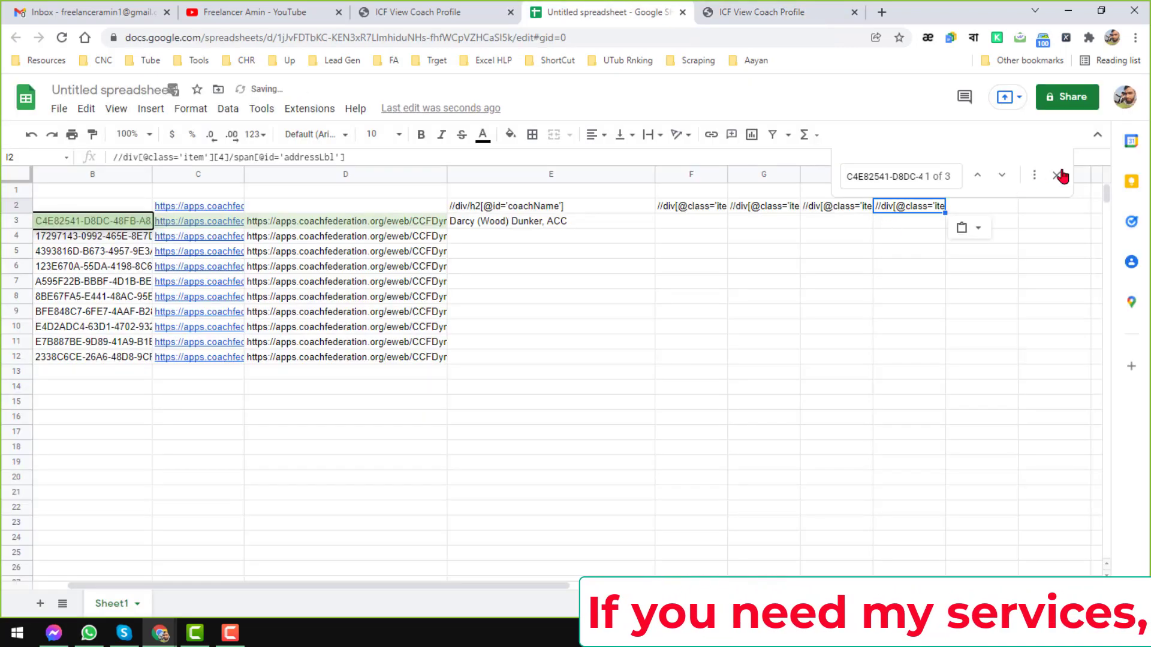
pyautogui.click(1057, 175)
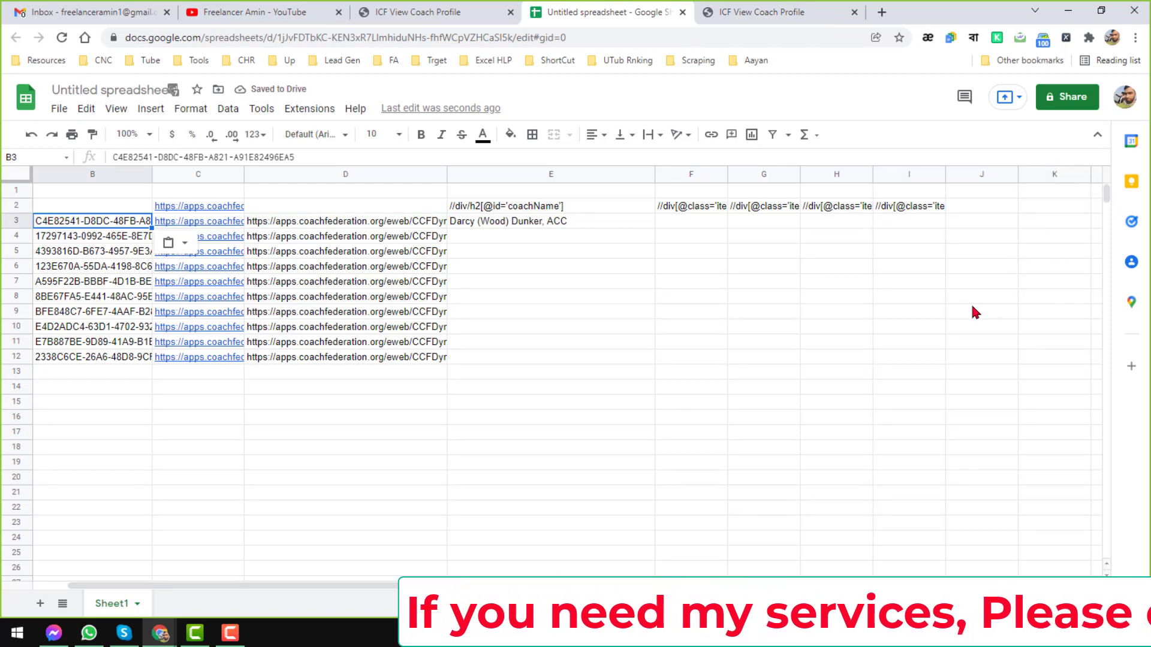
# Narrow column E and enter =IMPORTXML(D3,F2) in F3, which returns Unspecified.
pyautogui.click(595, 219)
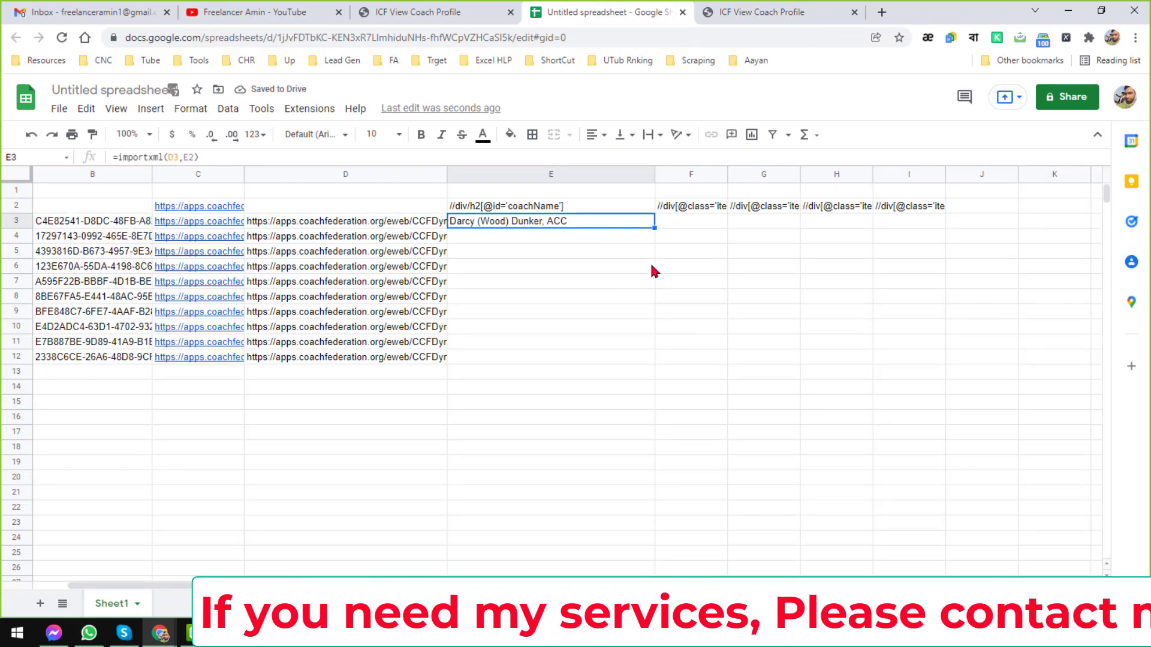
pyautogui.click(688, 223)
pyautogui.moveTo(655, 174); pyautogui.dragTo(593, 210)
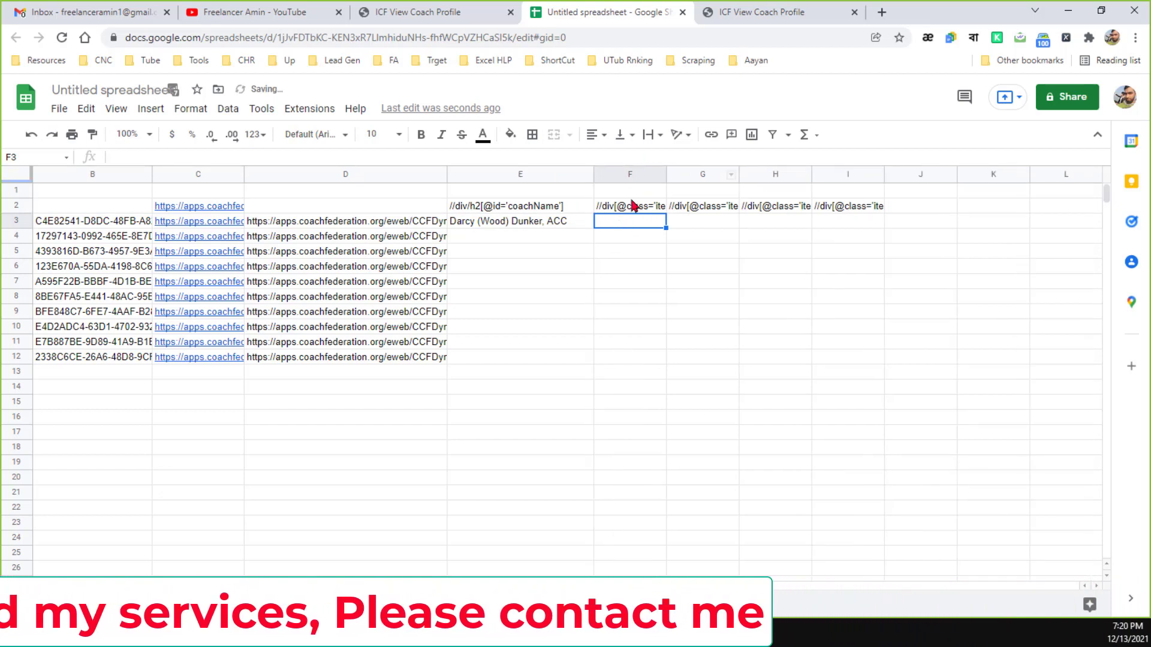
pyautogui.write('=')
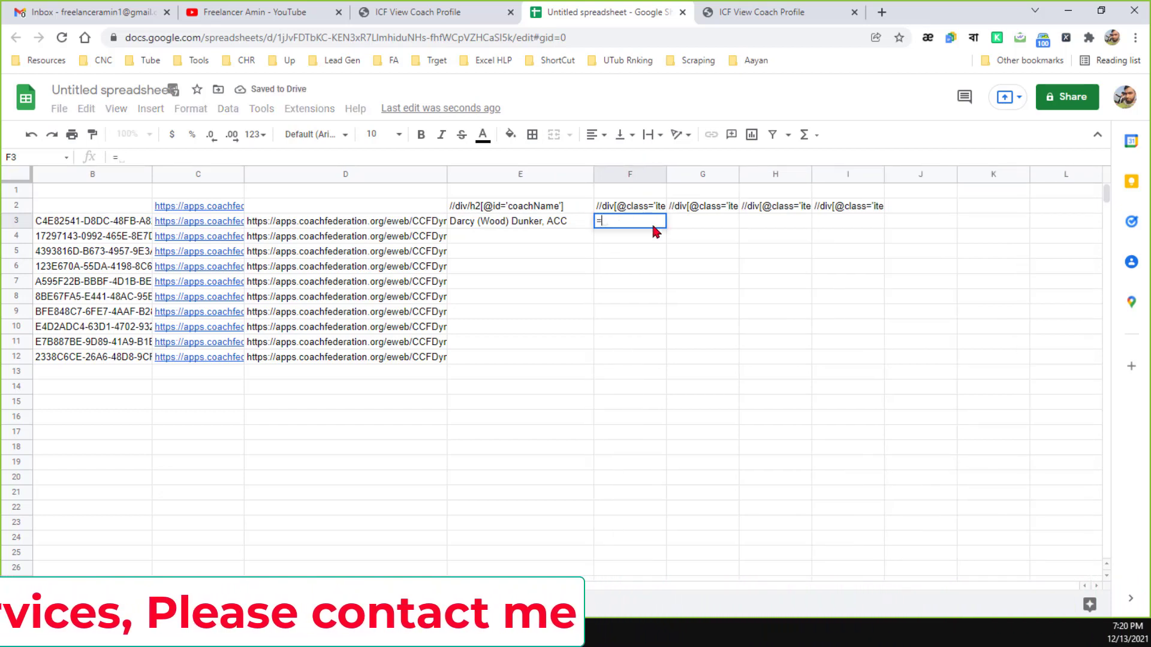
pyautogui.write('imp')
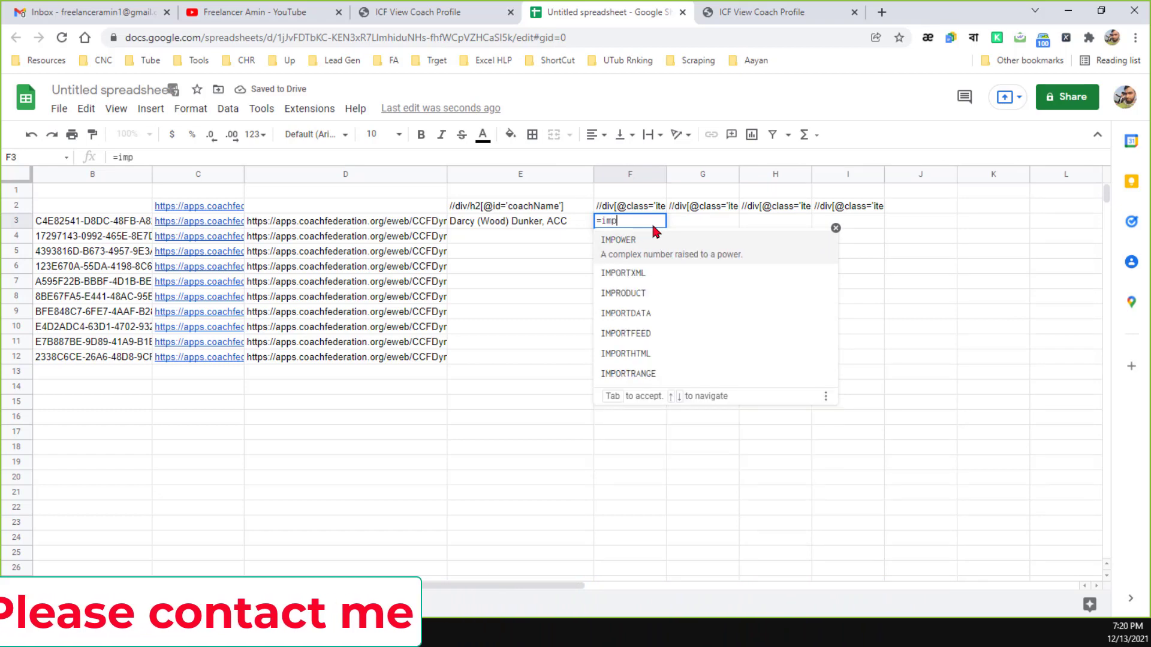
pyautogui.write('r')
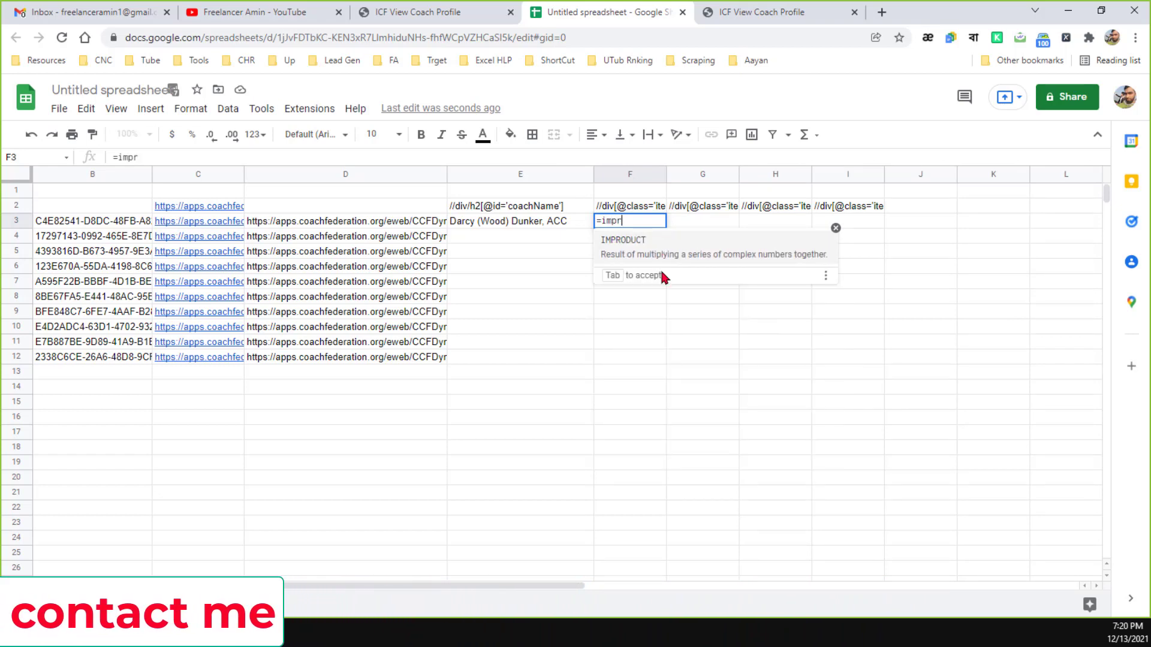
pyautogui.press('BackSpace')
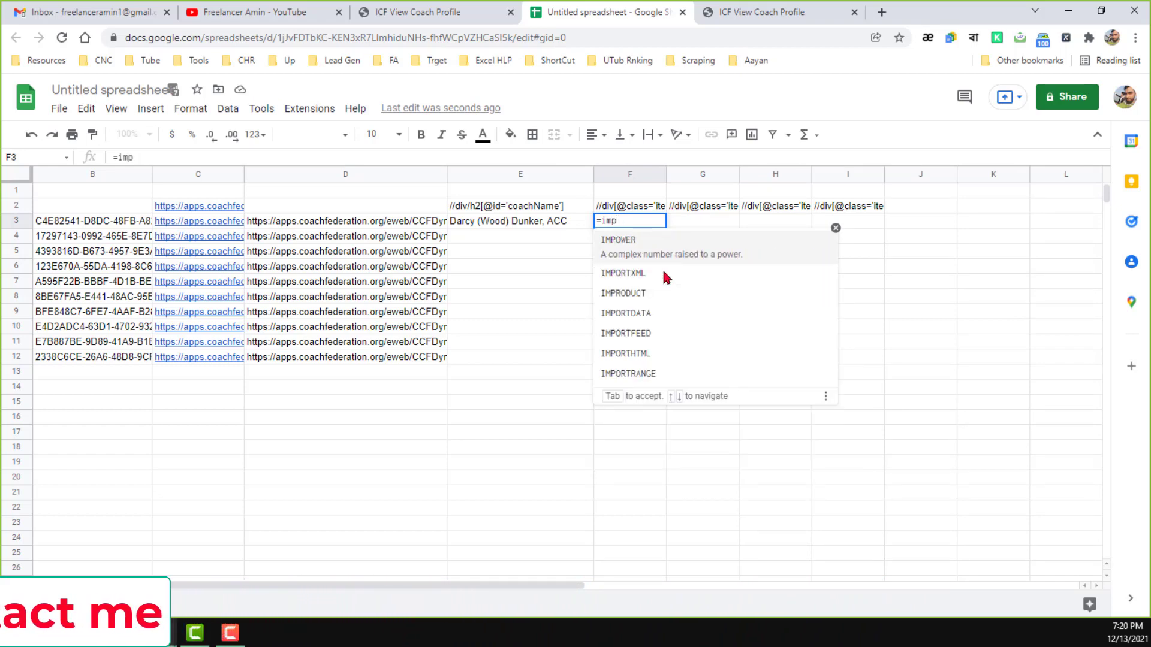
pyautogui.write('ort')
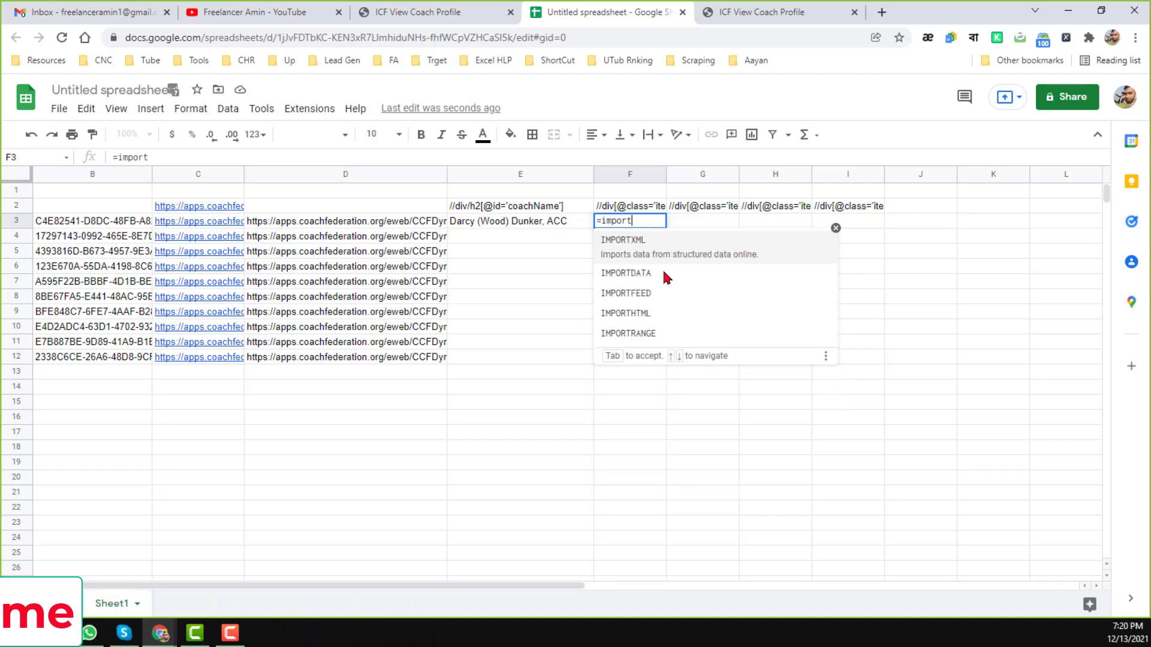
pyautogui.click(647, 242)
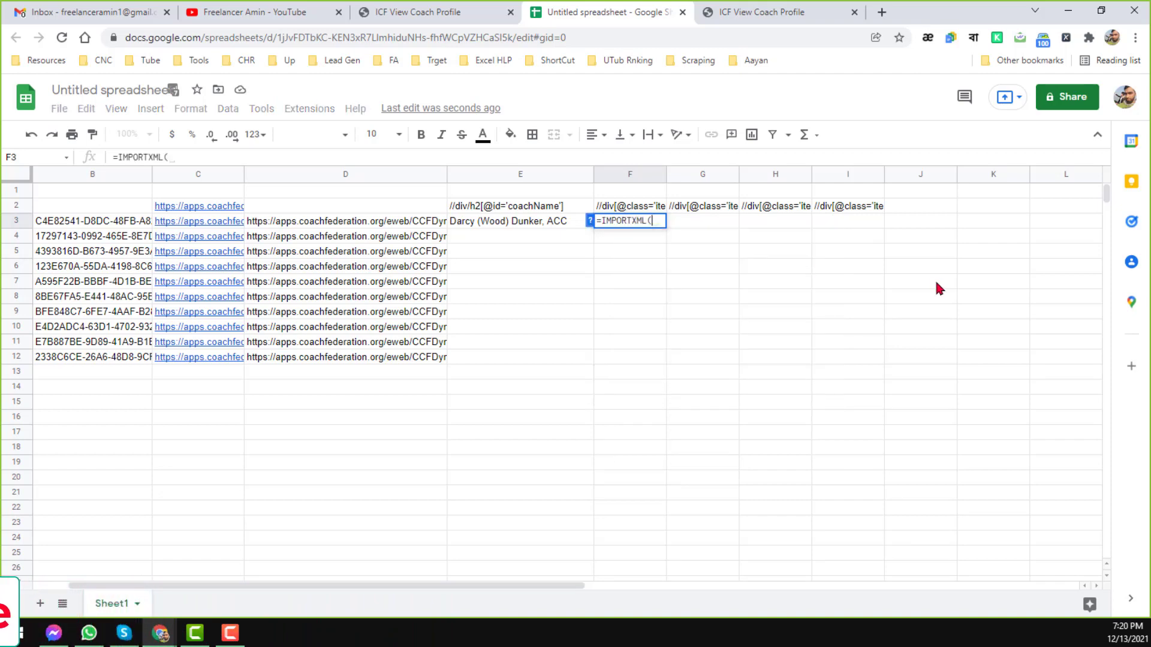
pyautogui.click(389, 224)
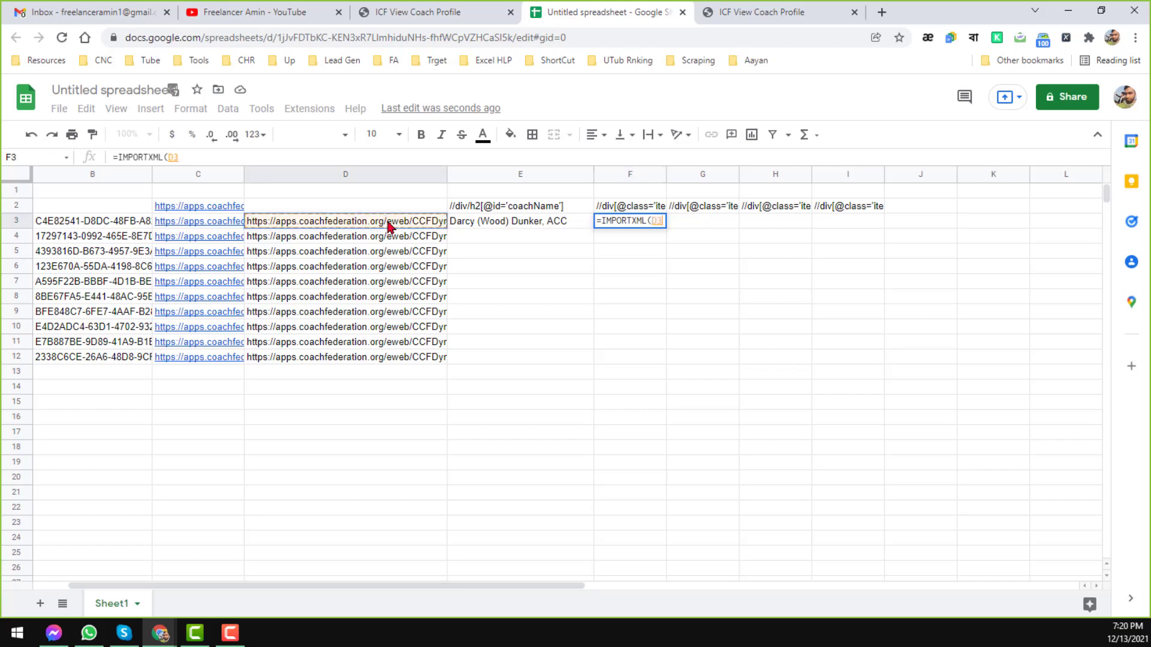
pyautogui.write(',')
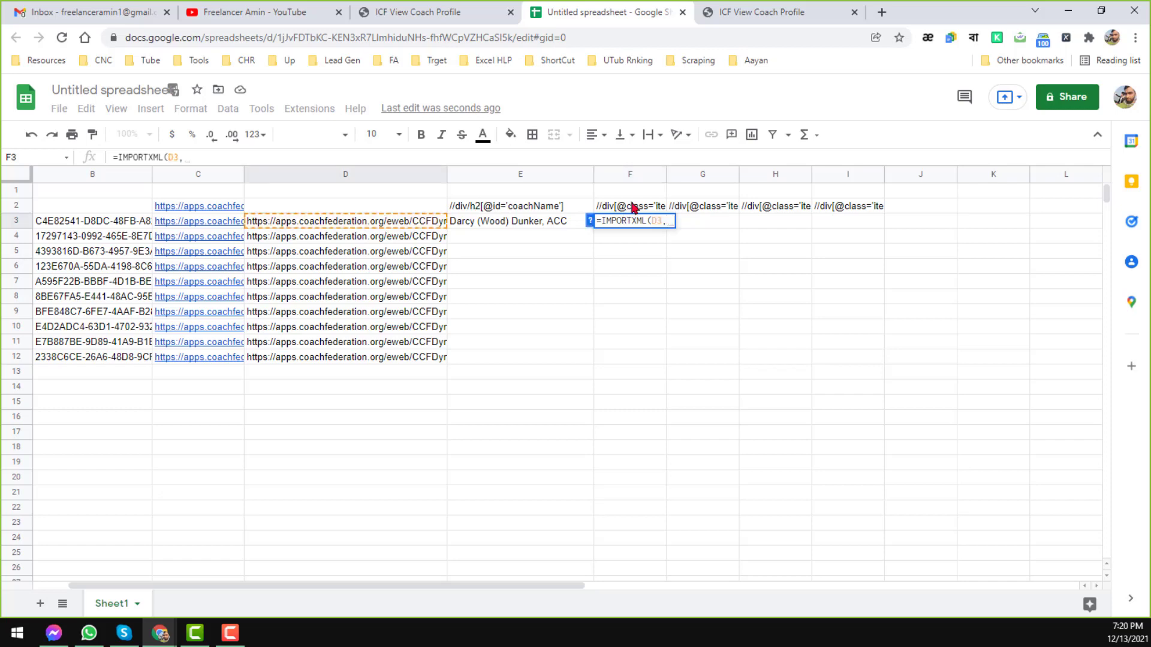
pyautogui.click(630, 207)
pyautogui.press('Return')
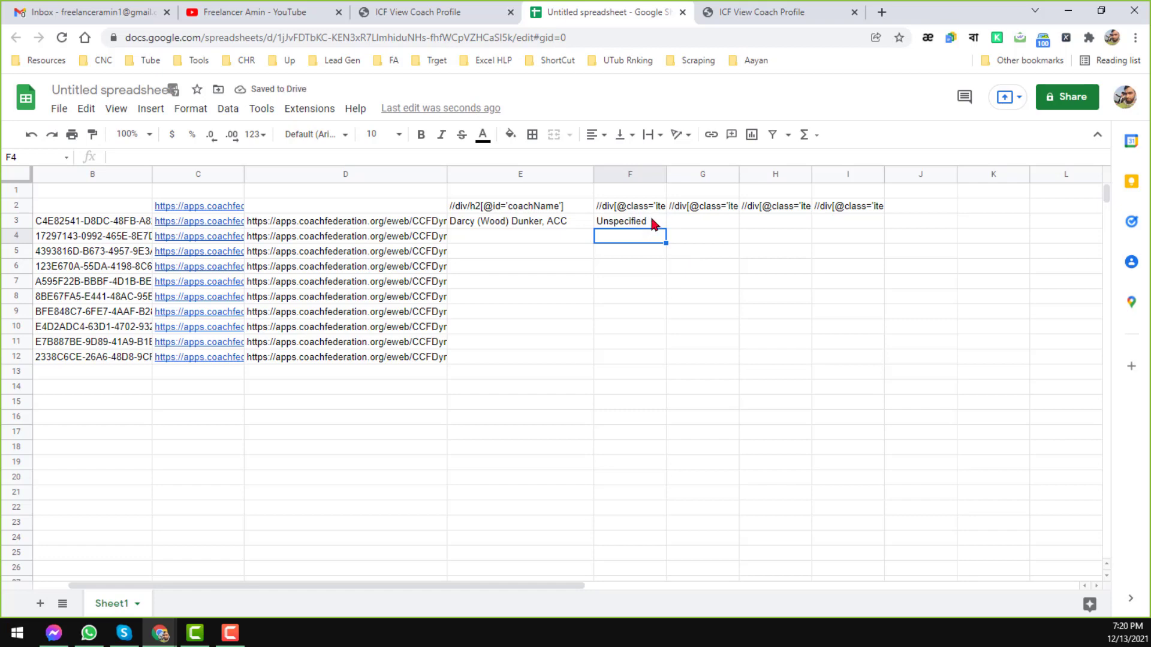
pyautogui.click(650, 220)
# Widen column F and enter =IMPORTXML(D3,G2) in G3 to import the coach's email.
pyautogui.moveTo(666, 175); pyautogui.dragTo(700, 175)
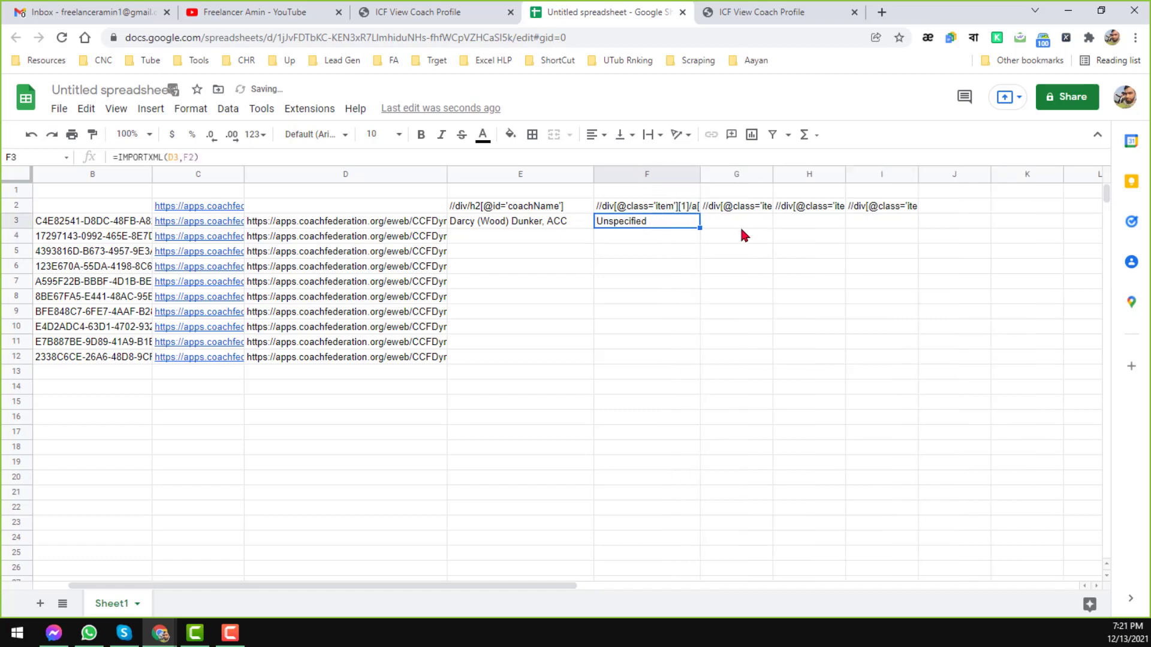
pyautogui.click(748, 226)
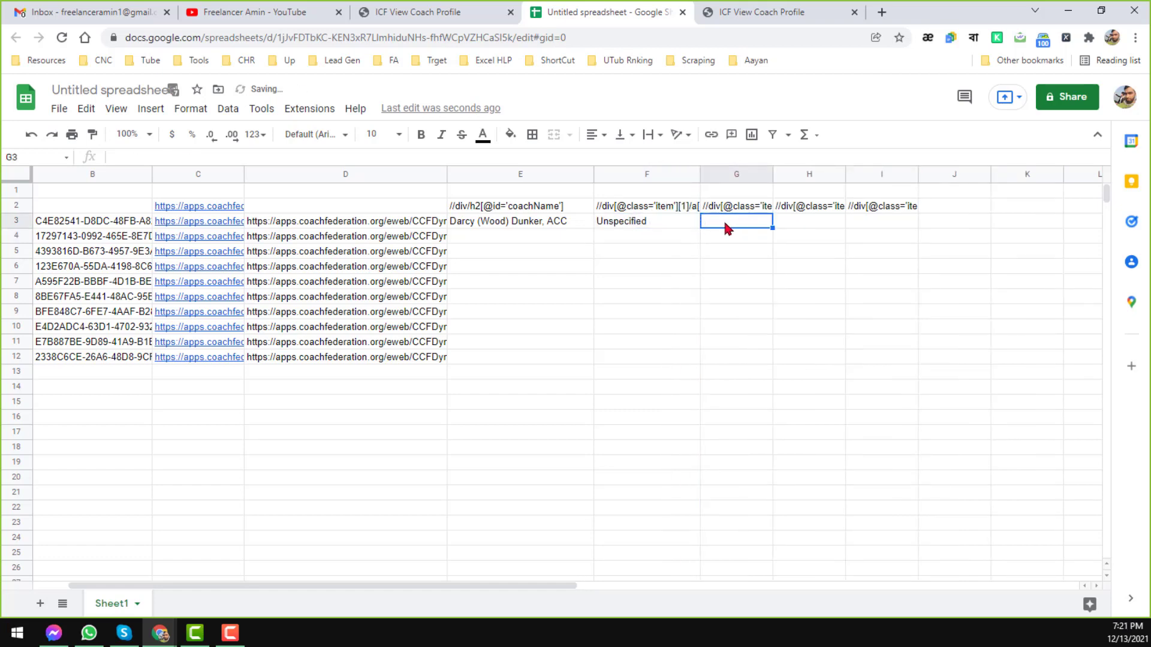
pyautogui.write('=')
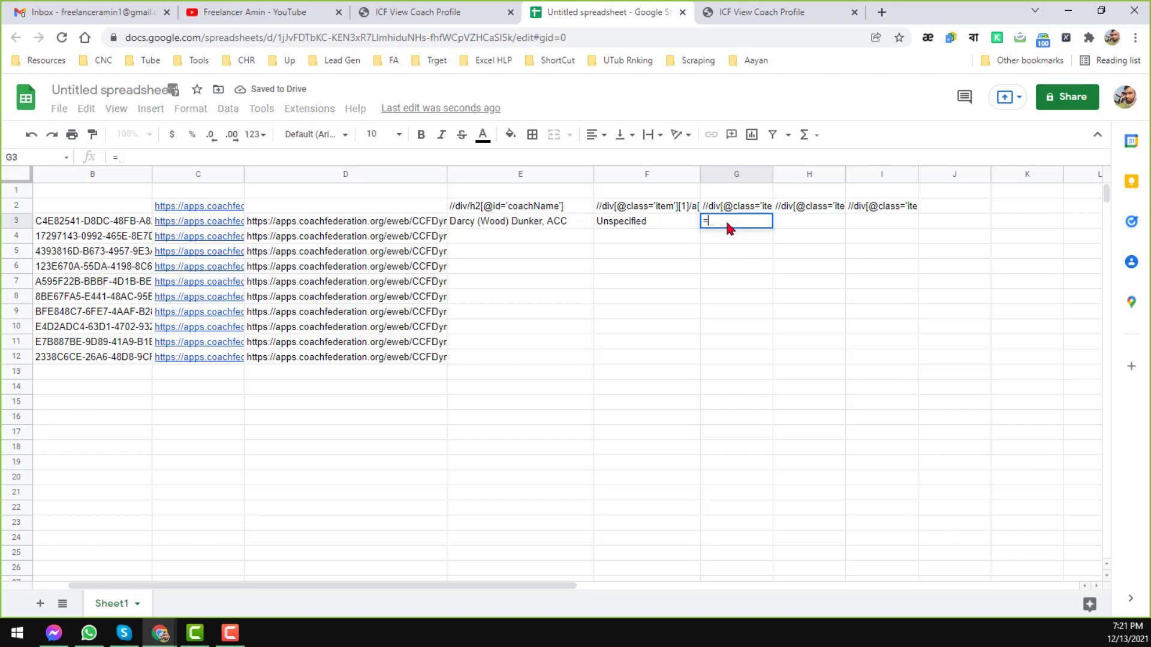
pyautogui.write('import')
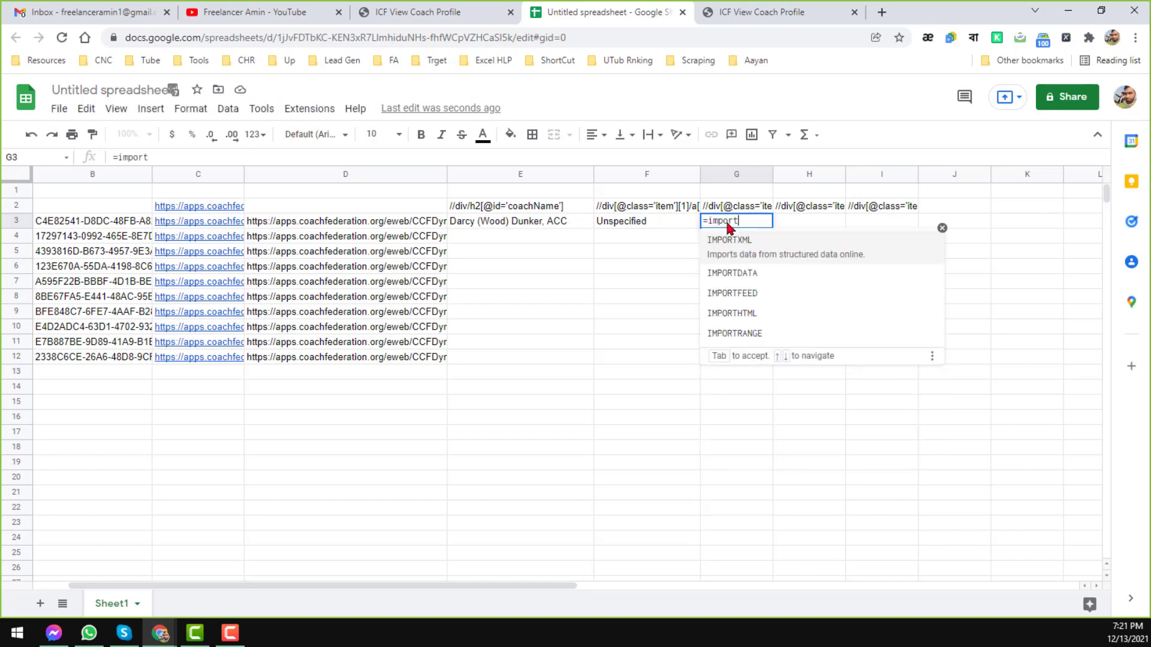
pyautogui.click(732, 247)
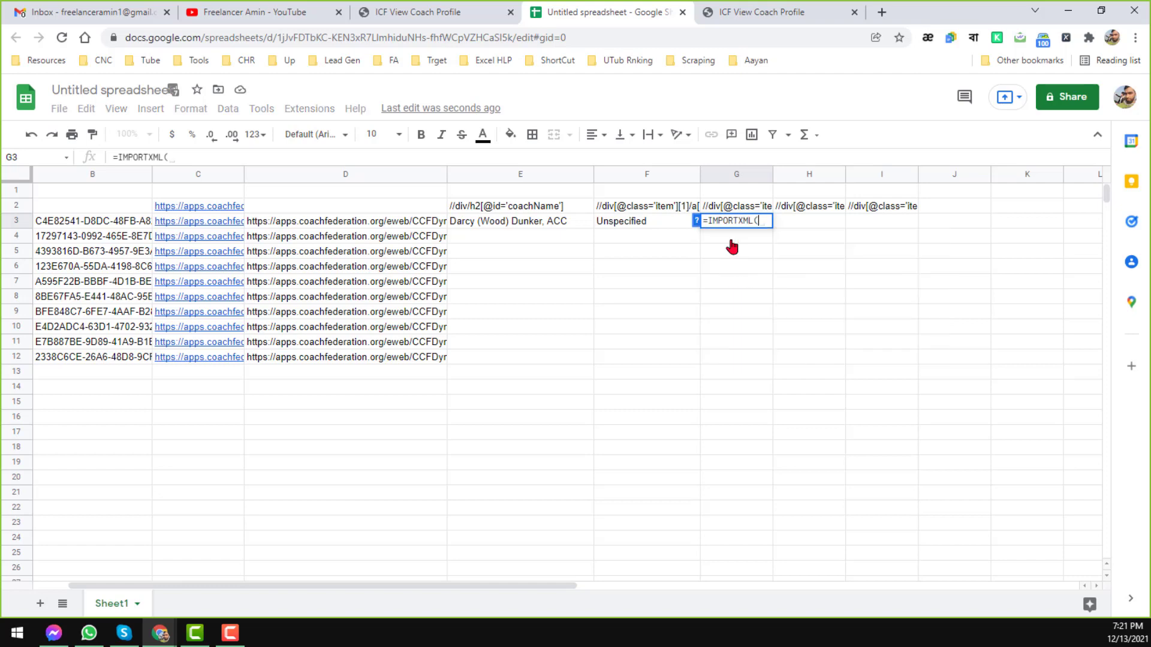
pyautogui.click(418, 225)
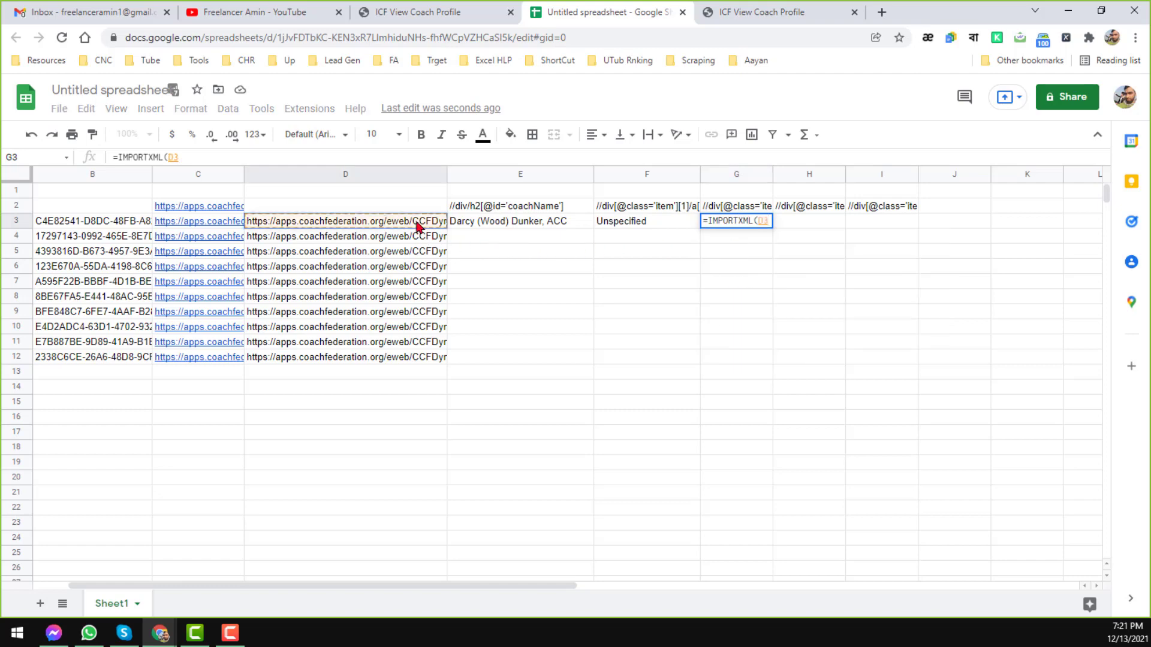
pyautogui.write(',')
pyautogui.click(743, 207)
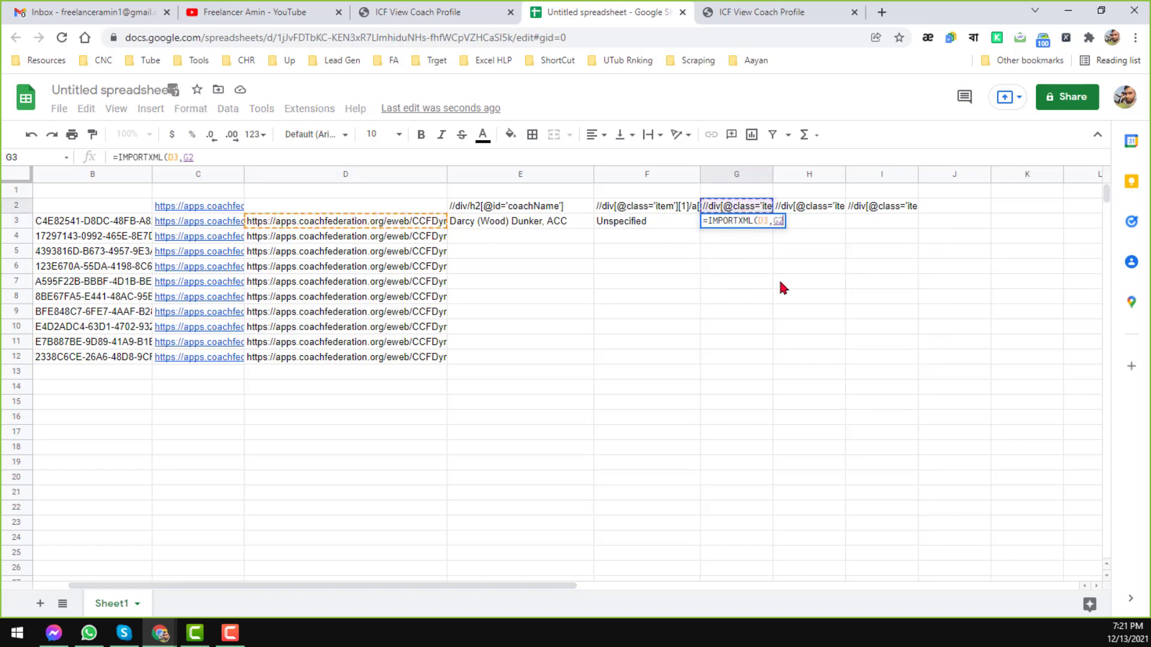
pyautogui.write(')')
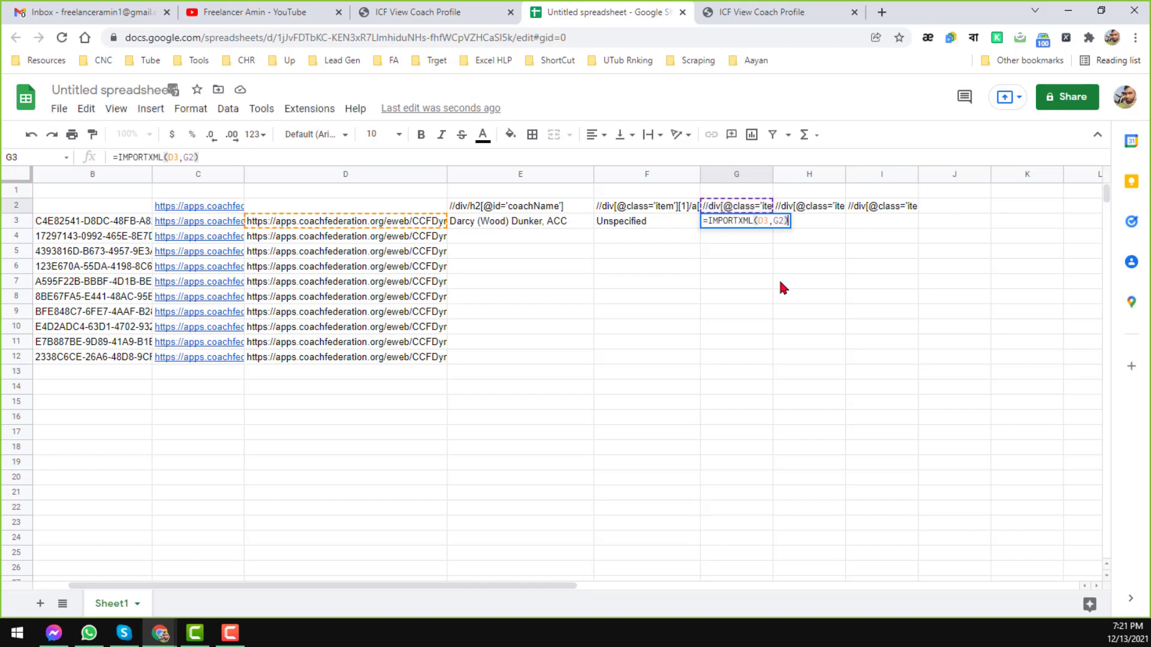
pyautogui.hotkey('ctrl', 'a')
pyautogui.hotkey('ctrl', 'c')
pyautogui.press('Return')
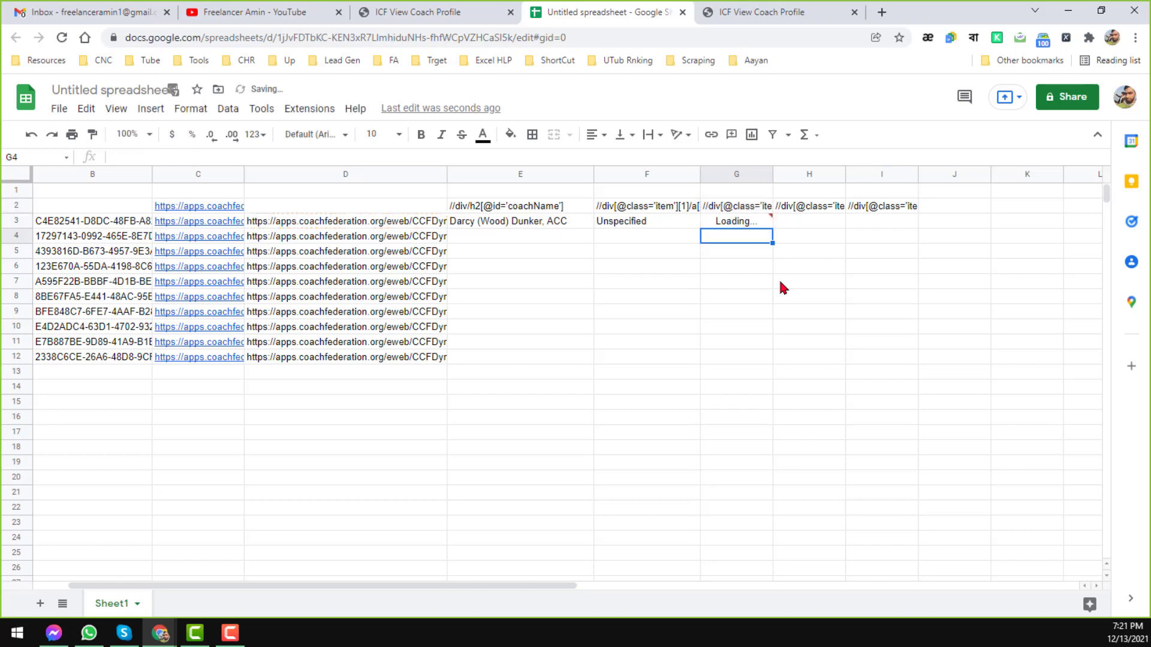
# Copy the formula into H3 using the H2 phone XPath, then into I3 for location.
pyautogui.click(815, 222)
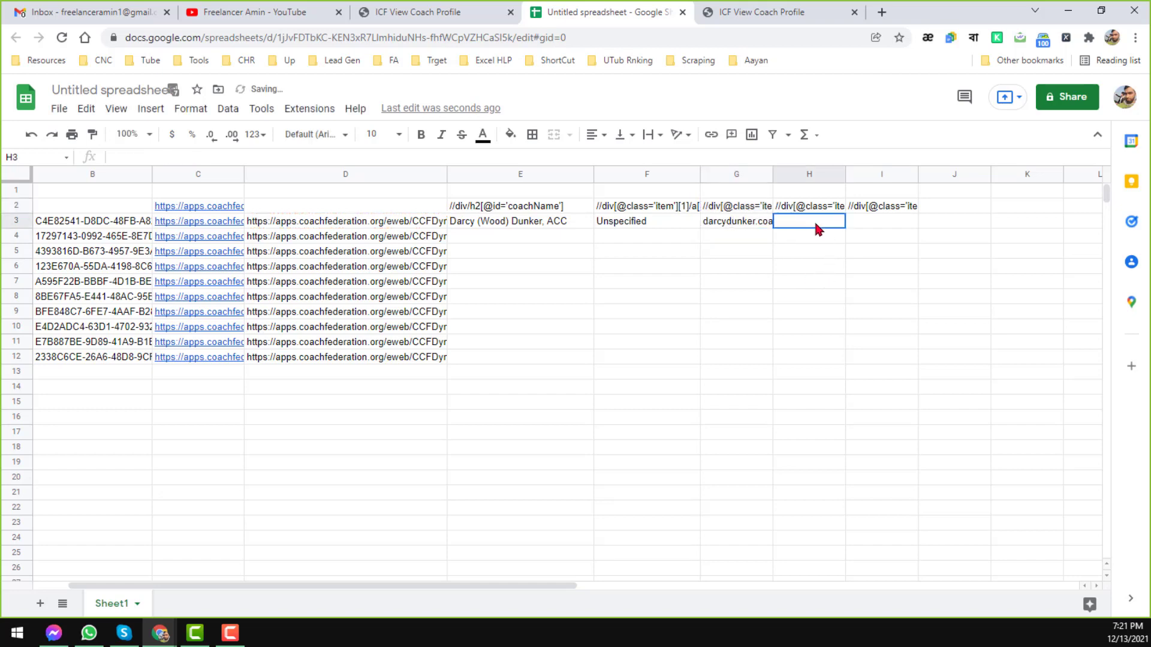
pyautogui.hotkey('ctrl', 'v')
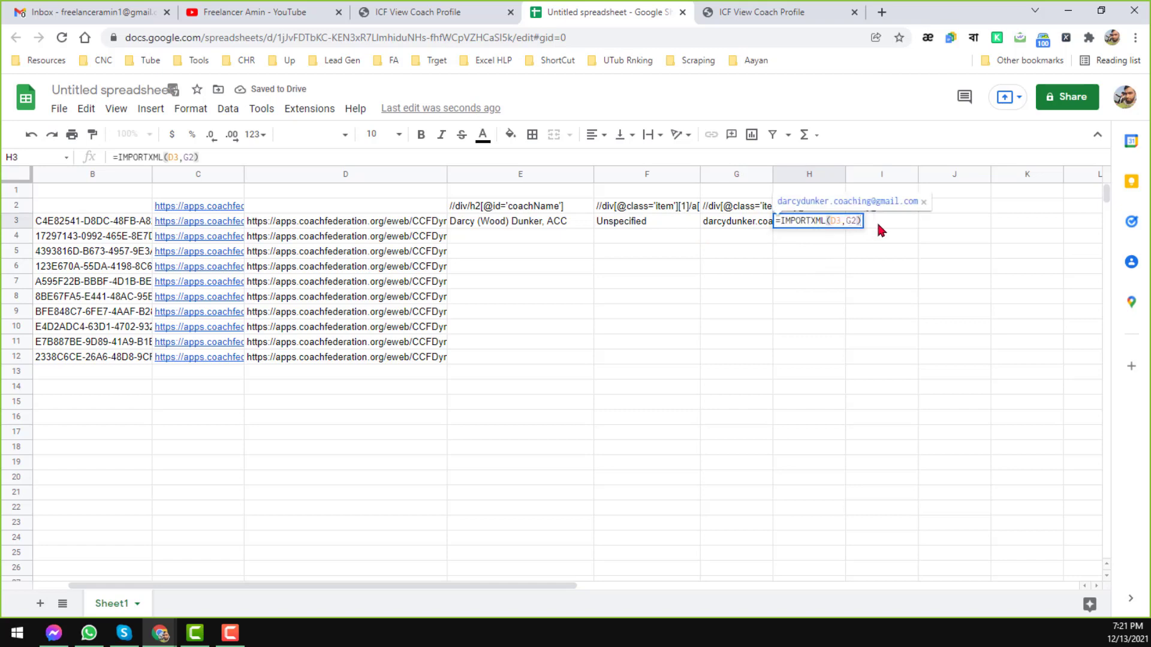
pyautogui.click(830, 223)
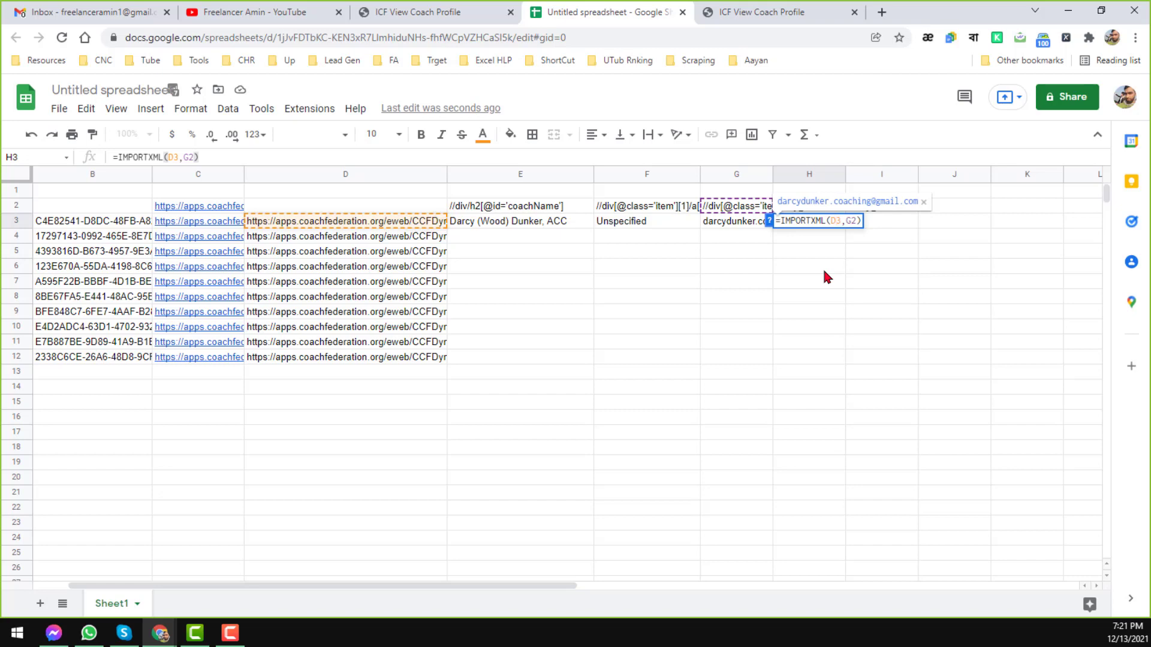
pyautogui.click(850, 221)
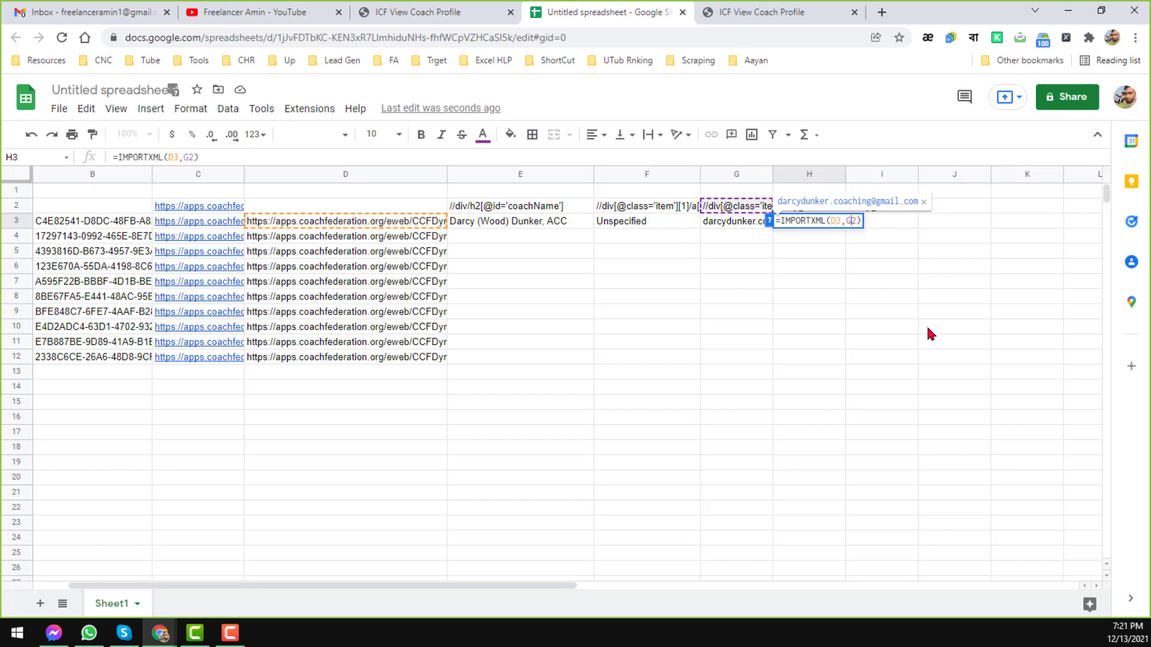
pyautogui.press('BackSpace')
pyautogui.write('H')
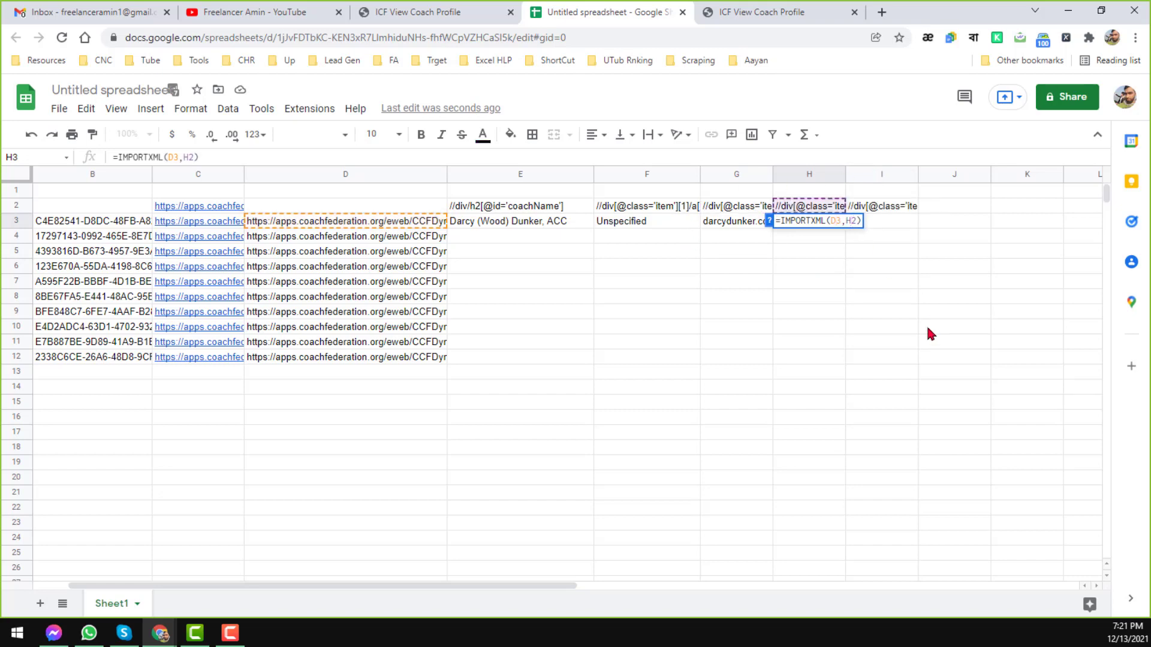
pyautogui.press('Return')
pyautogui.doubleClick(897, 223)
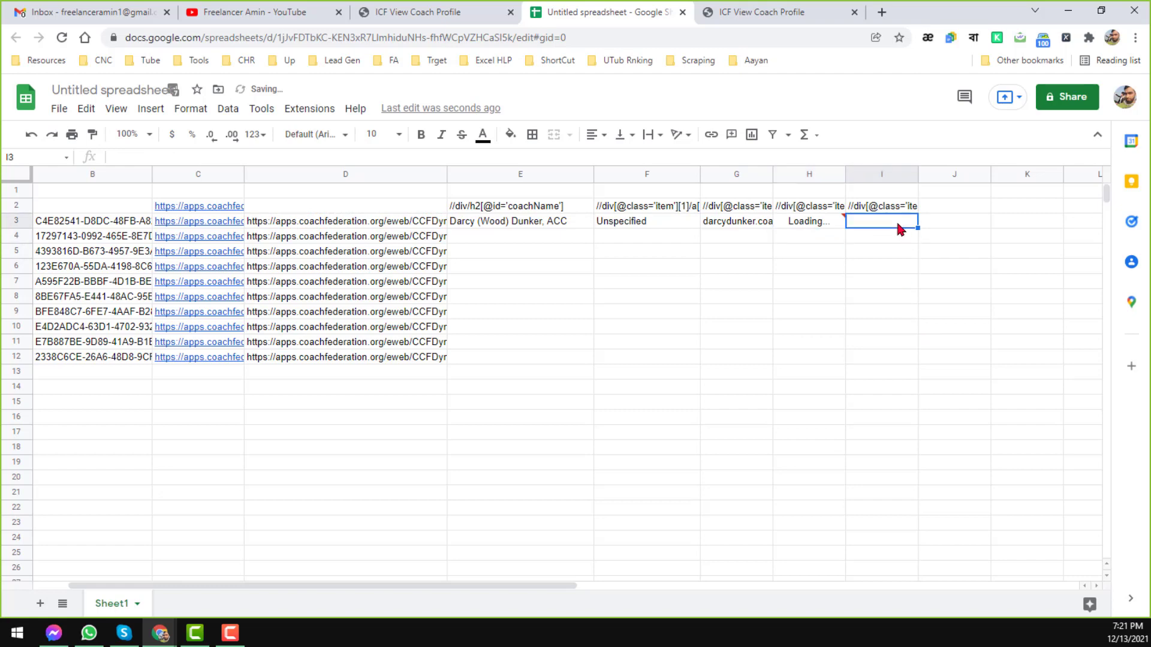
pyautogui.hotkey('ctrl', 'v')
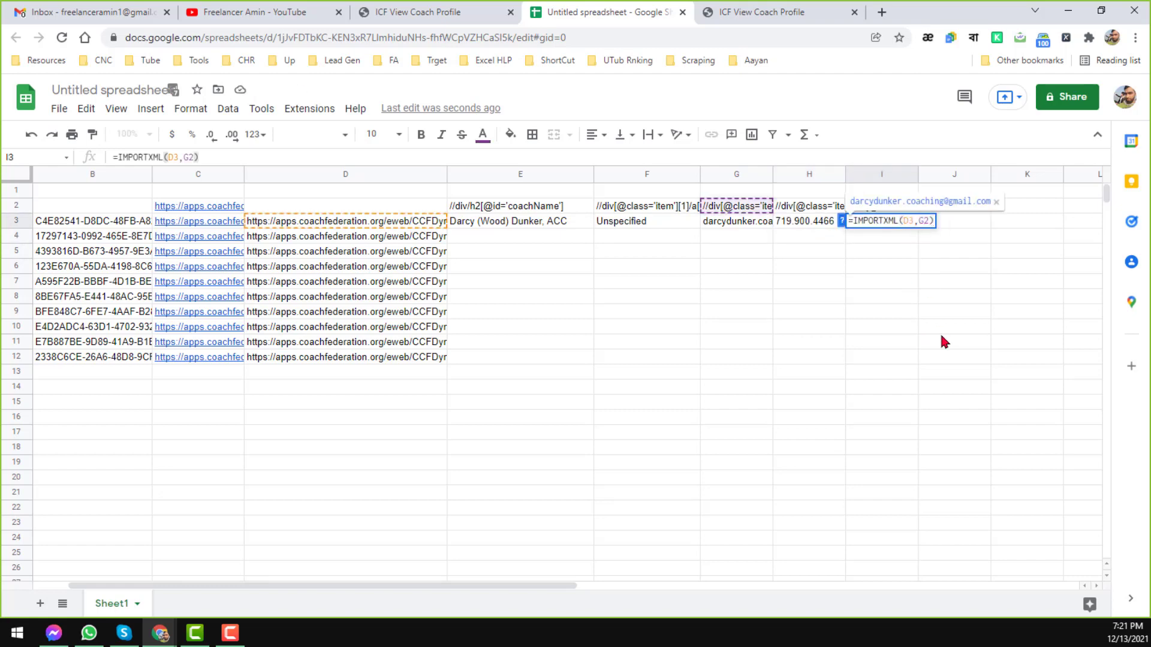
pyautogui.press('Right')
pyautogui.press('Right')
# Commit the I3 location formula and widen column I to show 'Colorado Springs, CO'.
pyautogui.press('Return')
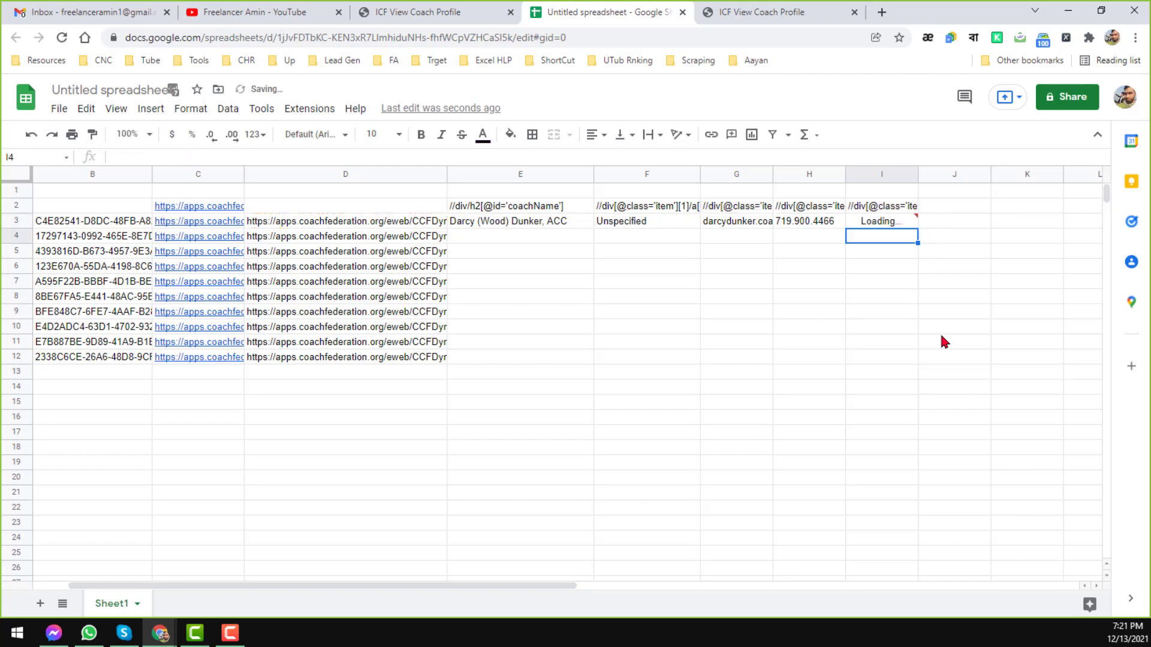
pyautogui.click(905, 223)
pyautogui.moveTo(917, 174); pyautogui.dragTo(945, 174)
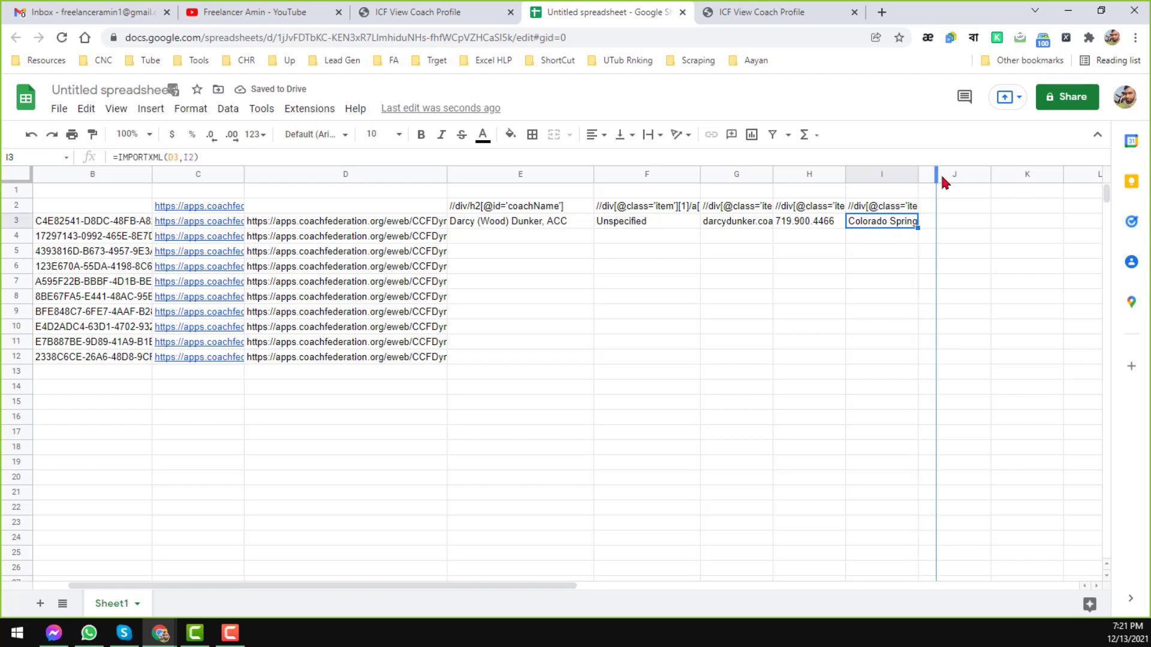
# Lock E3's XPath reference as $E$2 and fill the name formula down to E12.
pyautogui.click(553, 225)
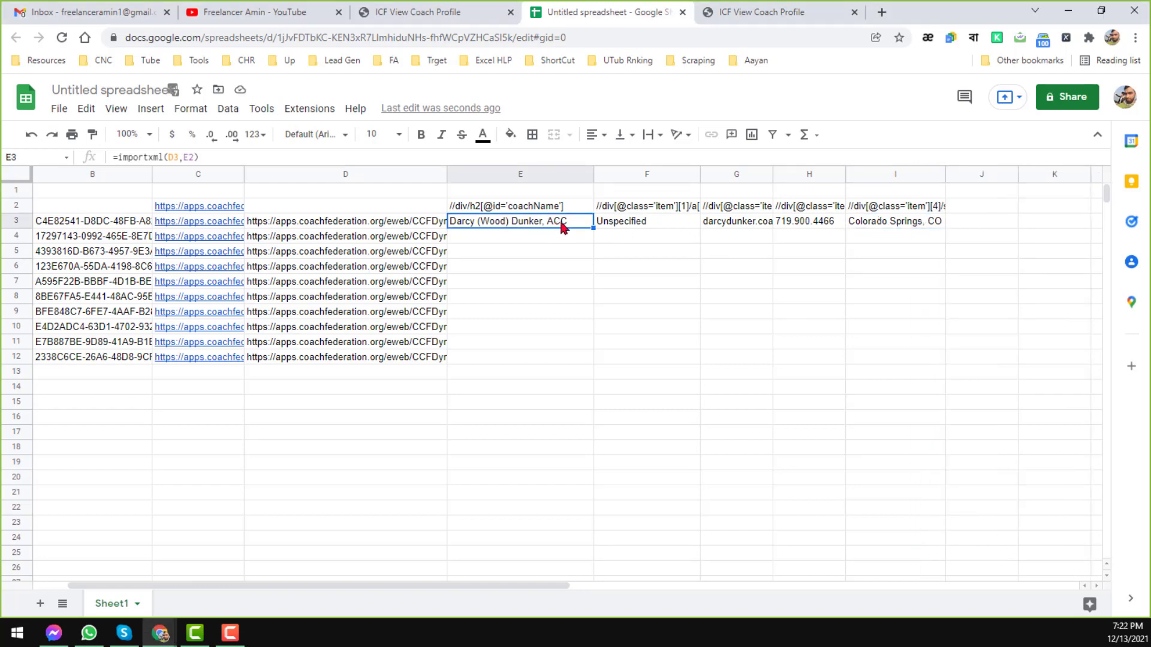
pyautogui.click(562, 211)
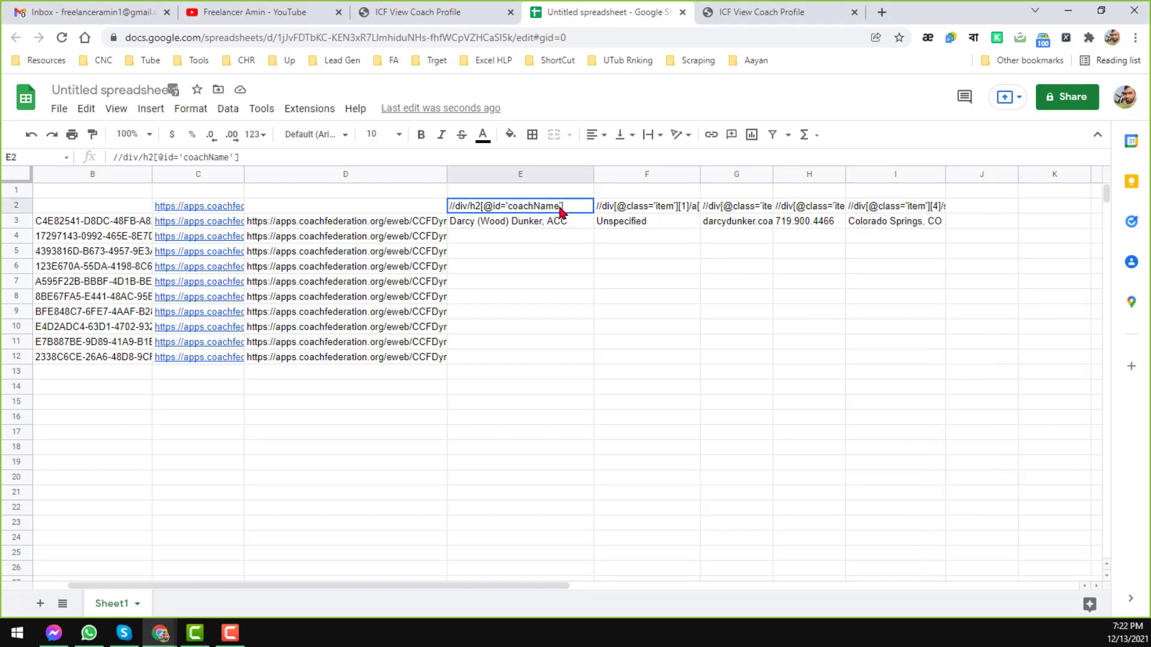
pyautogui.click(566, 228)
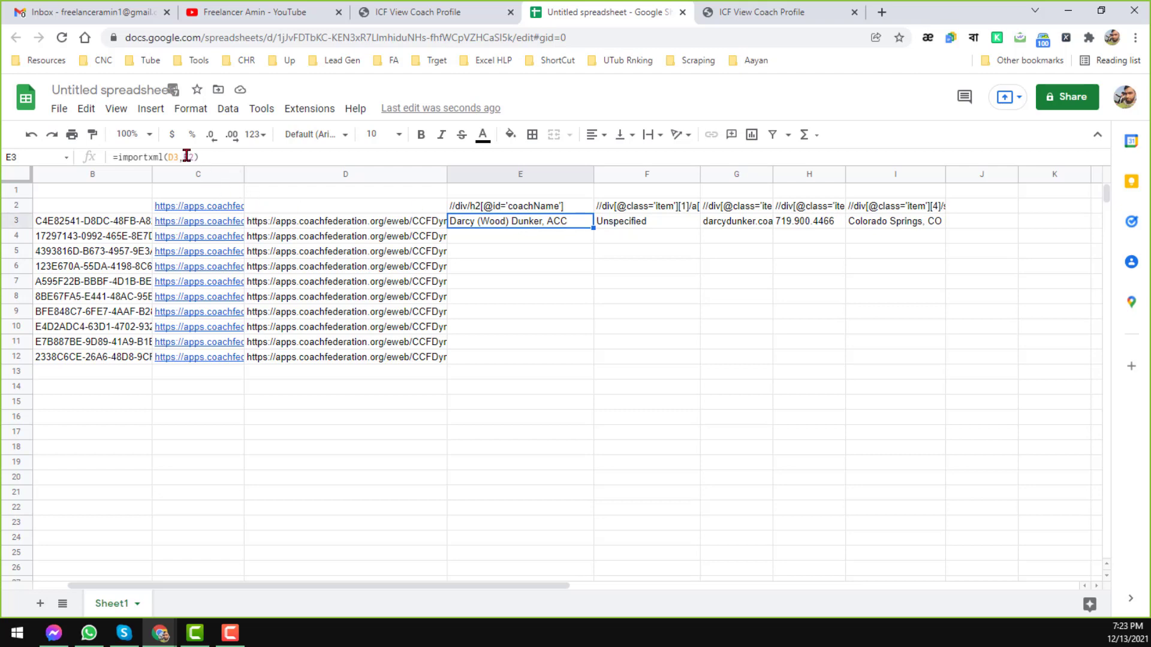
pyautogui.click(187, 157)
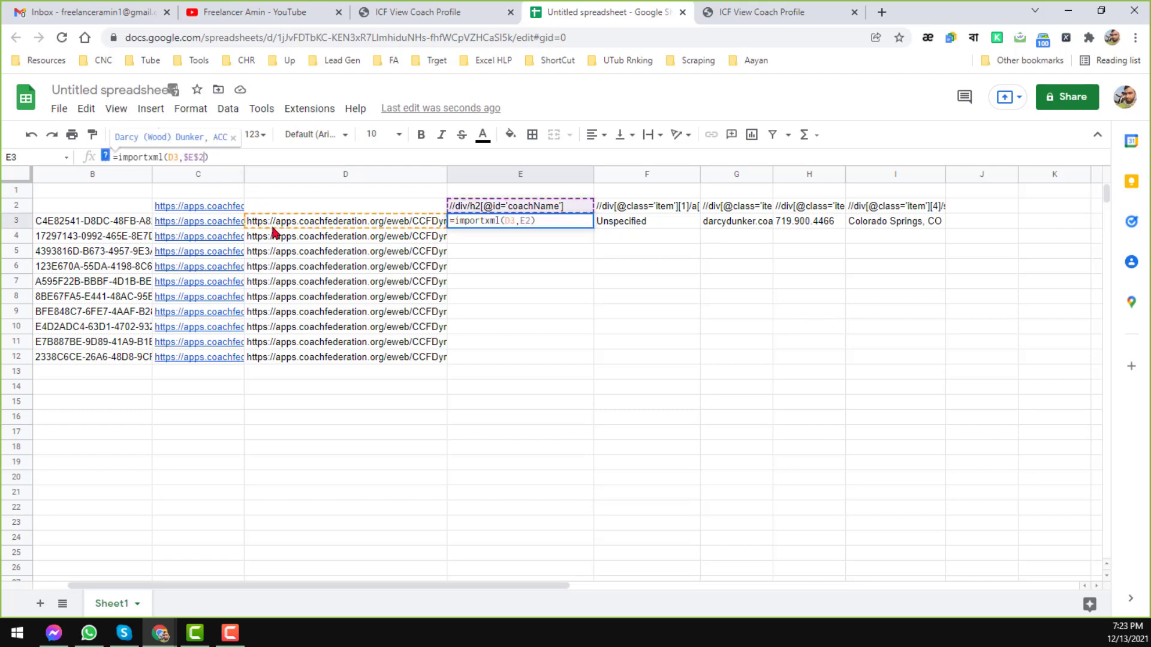
pyautogui.press('Return')
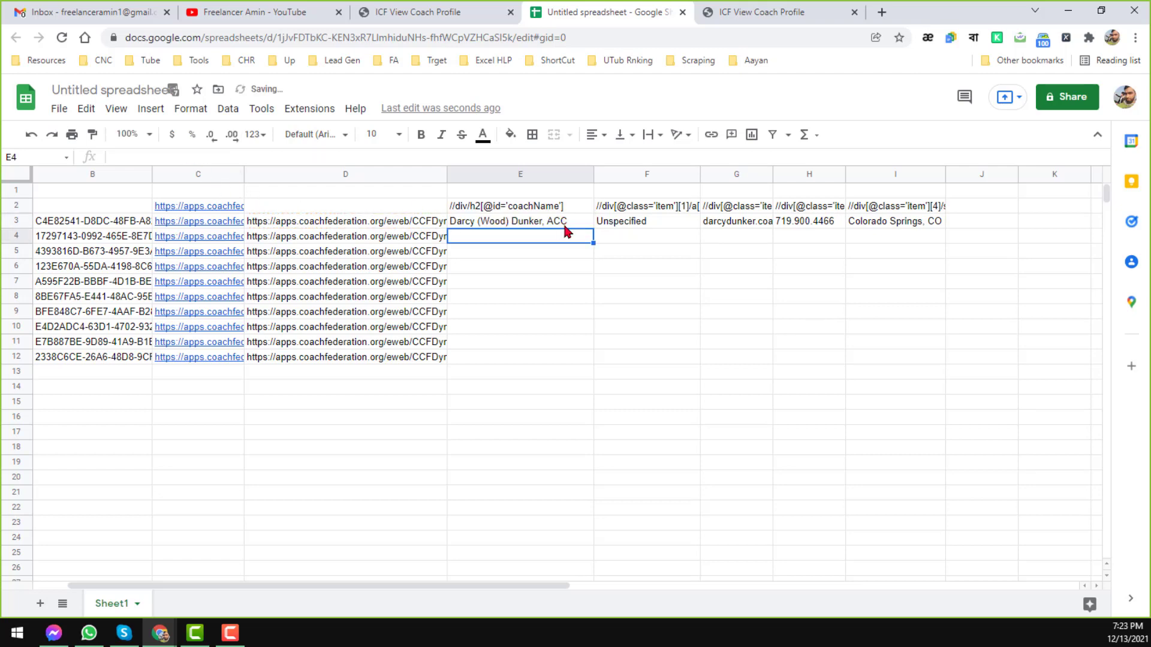
pyautogui.click(564, 226)
pyautogui.moveTo(593, 228); pyautogui.dragTo(588, 361)
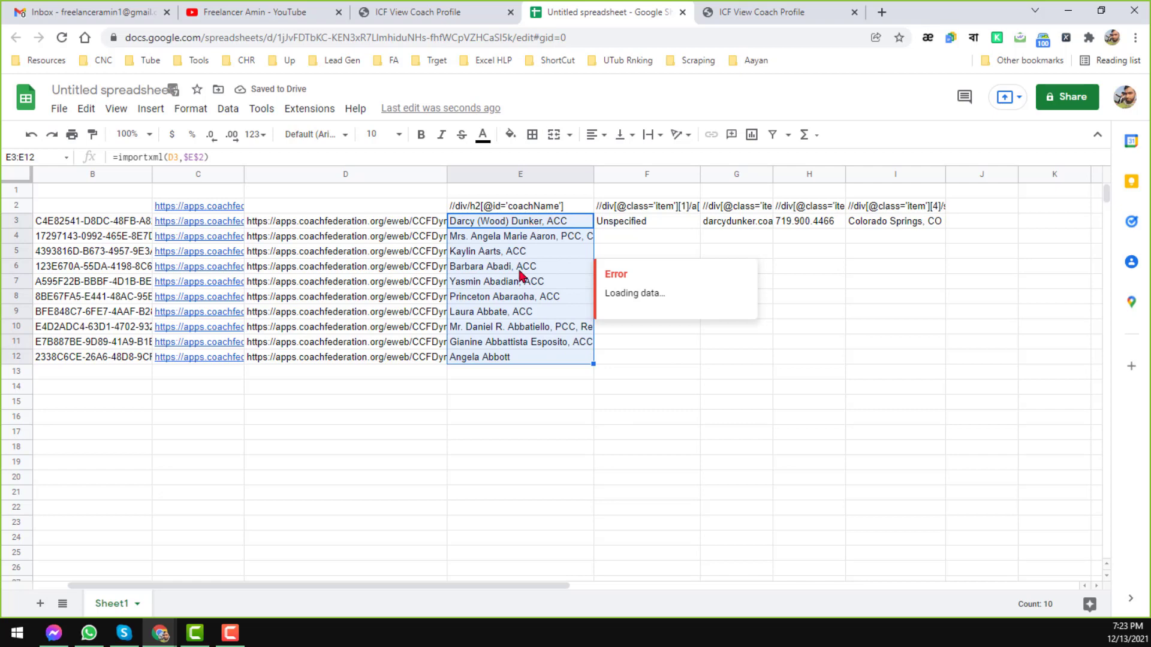
# Change F3 to =IMPORTXML(D3,$F$2) and fill the website formula down to F12.
pyautogui.click(653, 215)
pyautogui.click(662, 210)
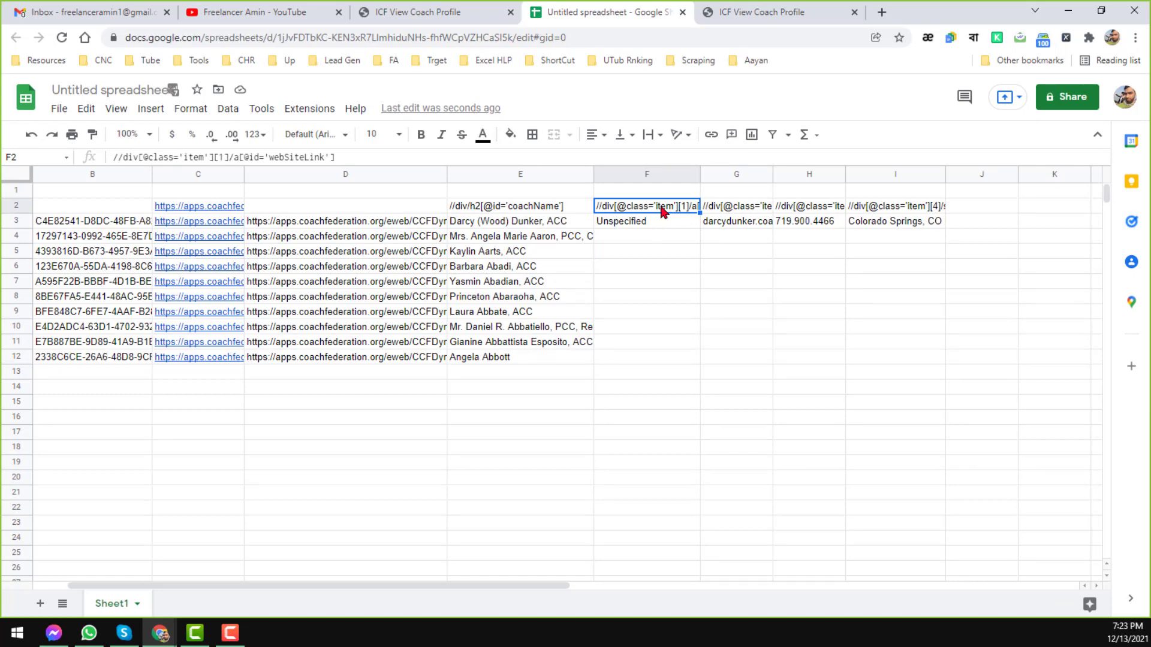
pyautogui.click(669, 224)
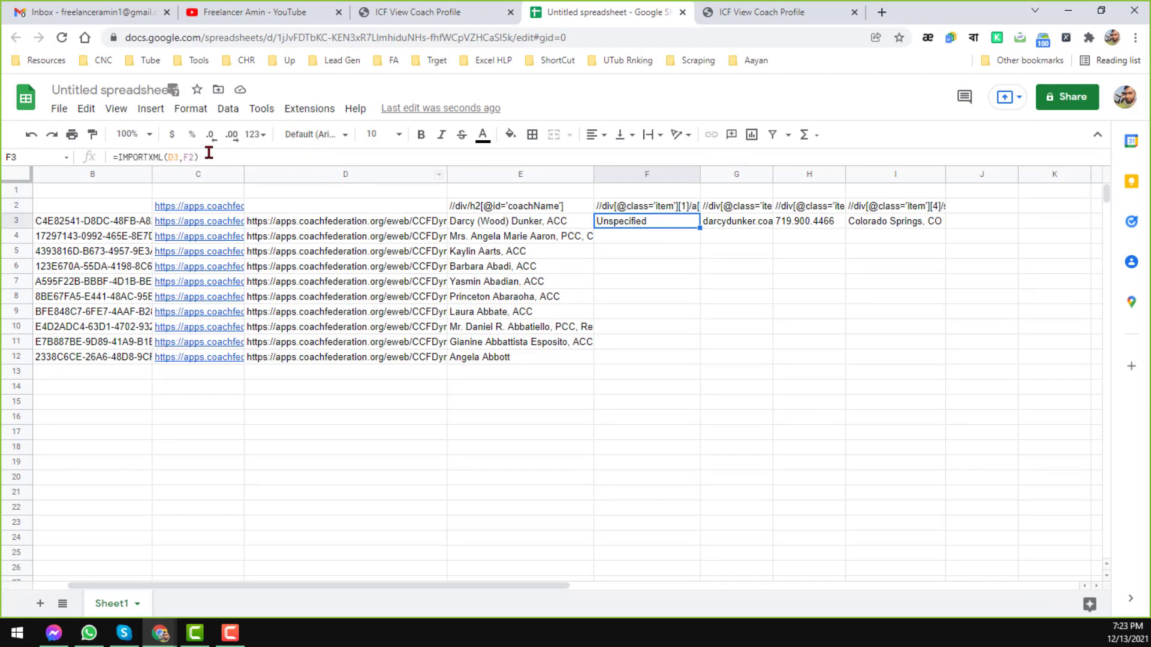
pyautogui.click(186, 156)
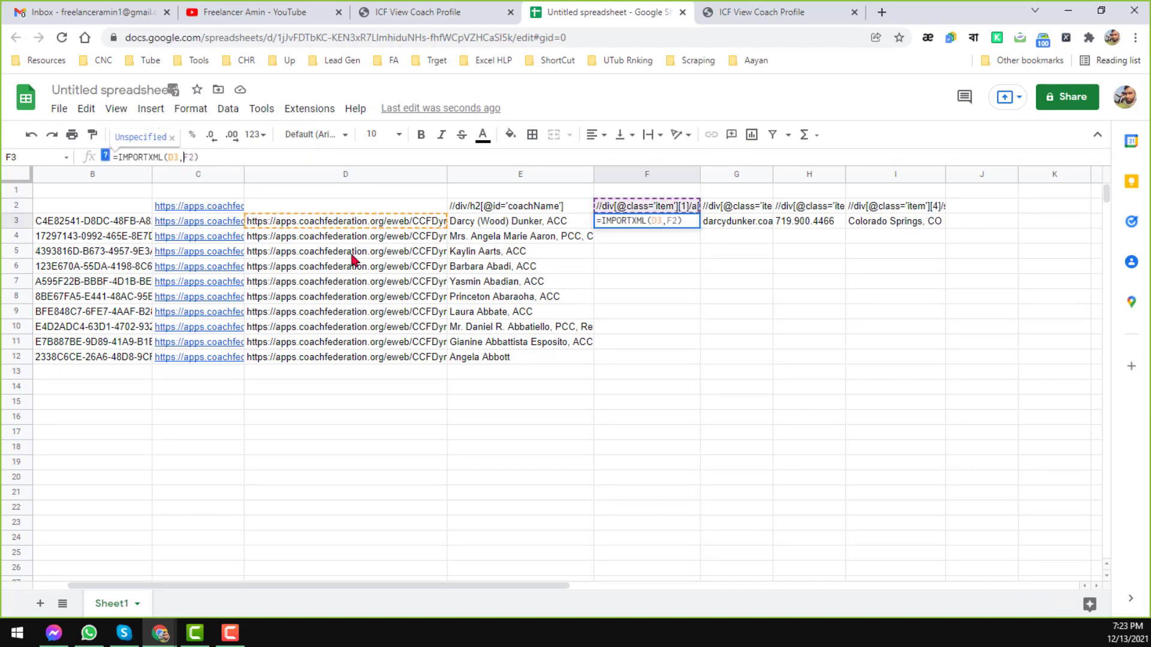
pyautogui.press('Return')
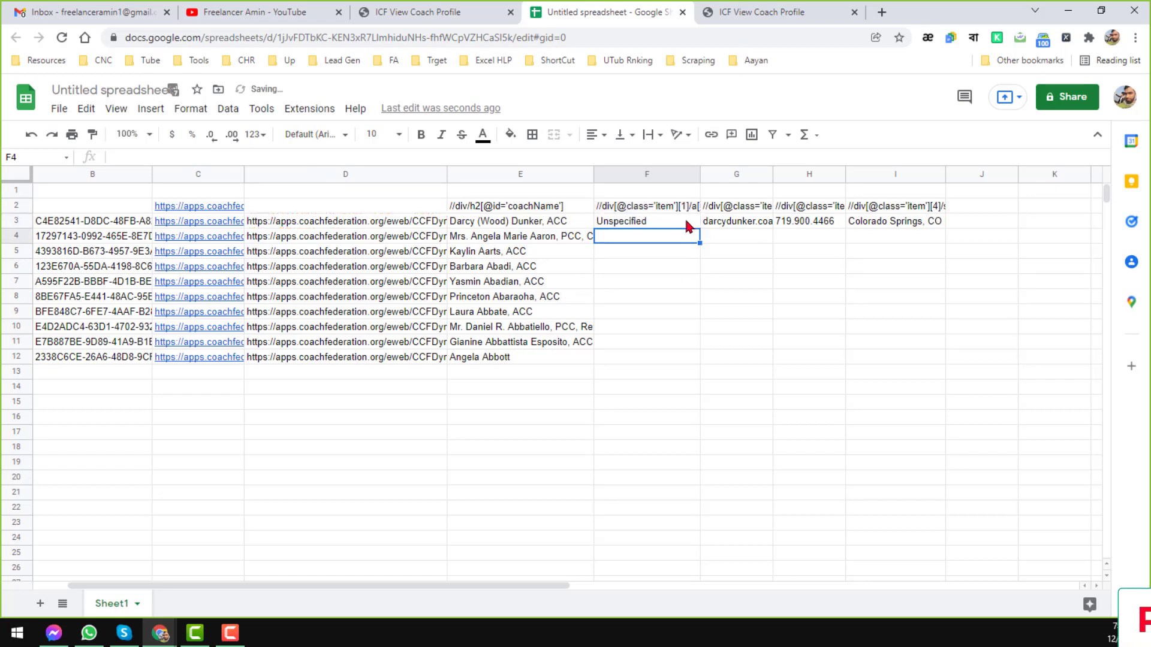
pyautogui.click(686, 222)
pyautogui.moveTo(700, 227); pyautogui.dragTo(702, 363)
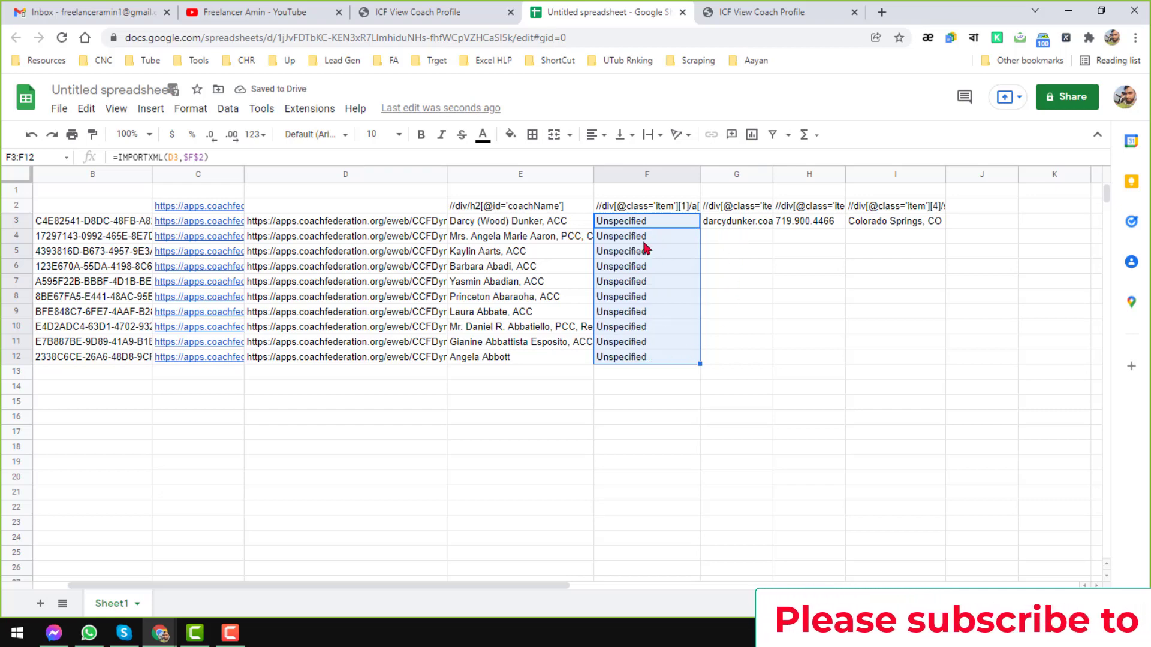
pyautogui.click(751, 223)
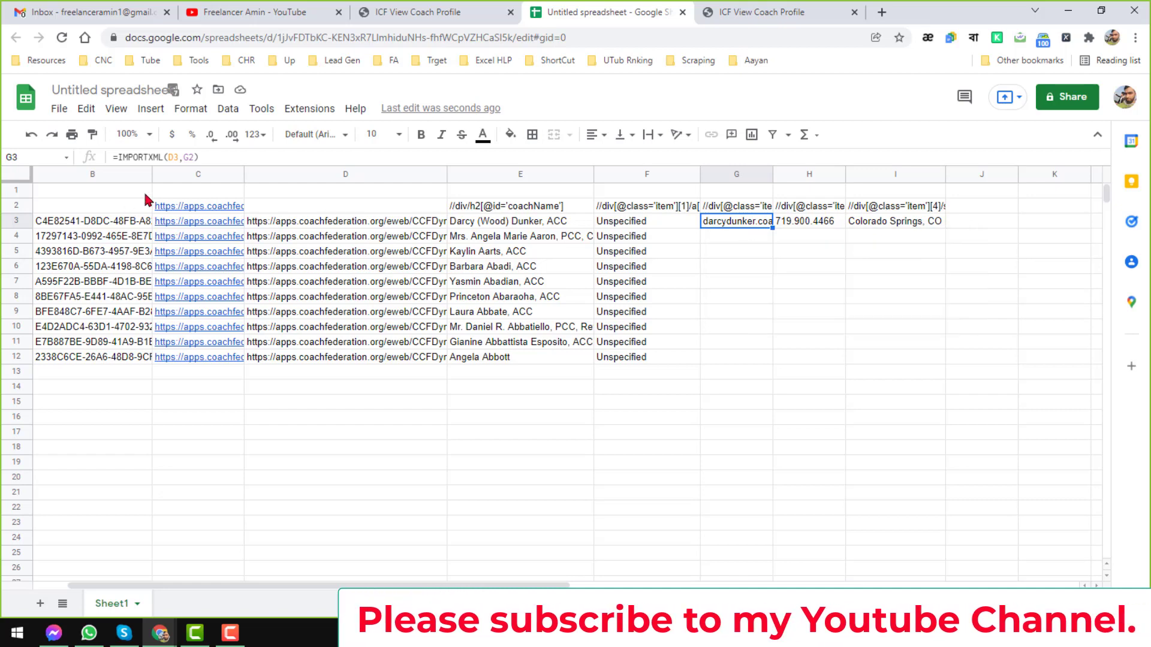
# Confirm G3's email lookup formula and fill it down to G12.
pyautogui.click(180, 157)
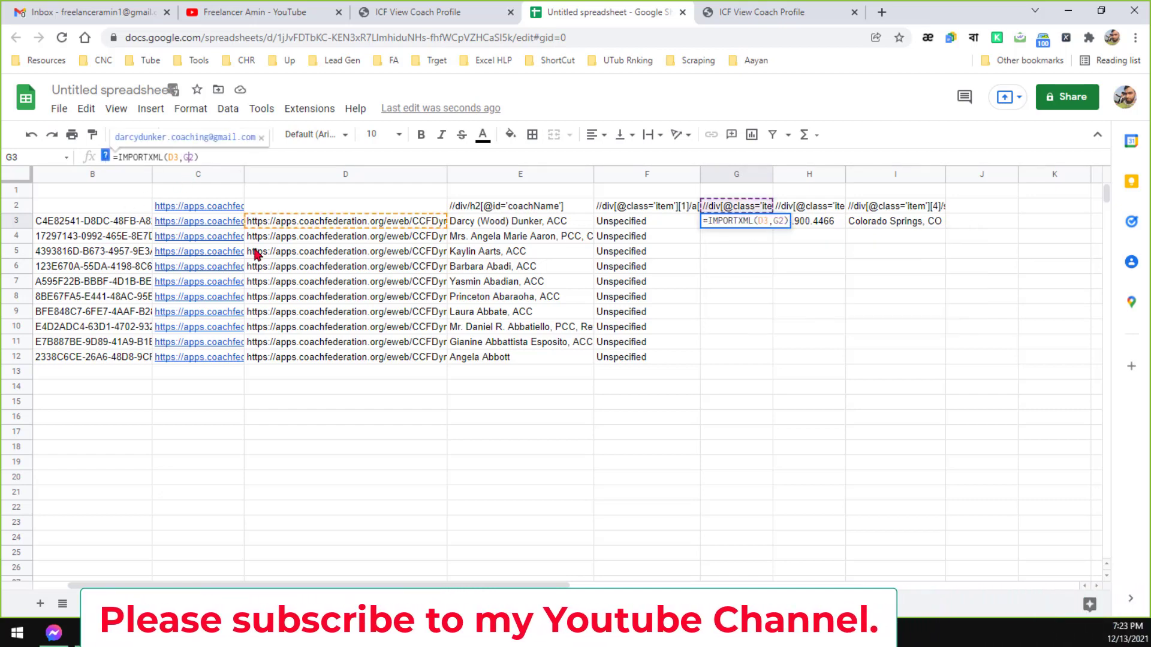
pyautogui.press('Return')
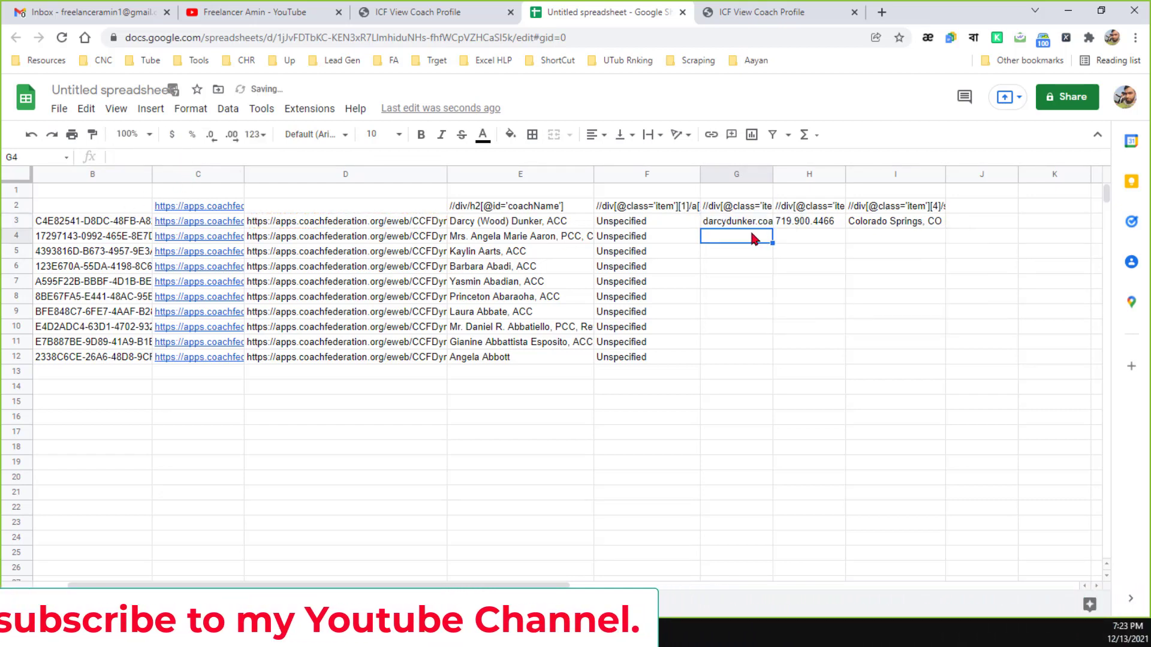
pyautogui.click(750, 221)
pyautogui.moveTo(773, 228); pyautogui.dragTo(766, 358)
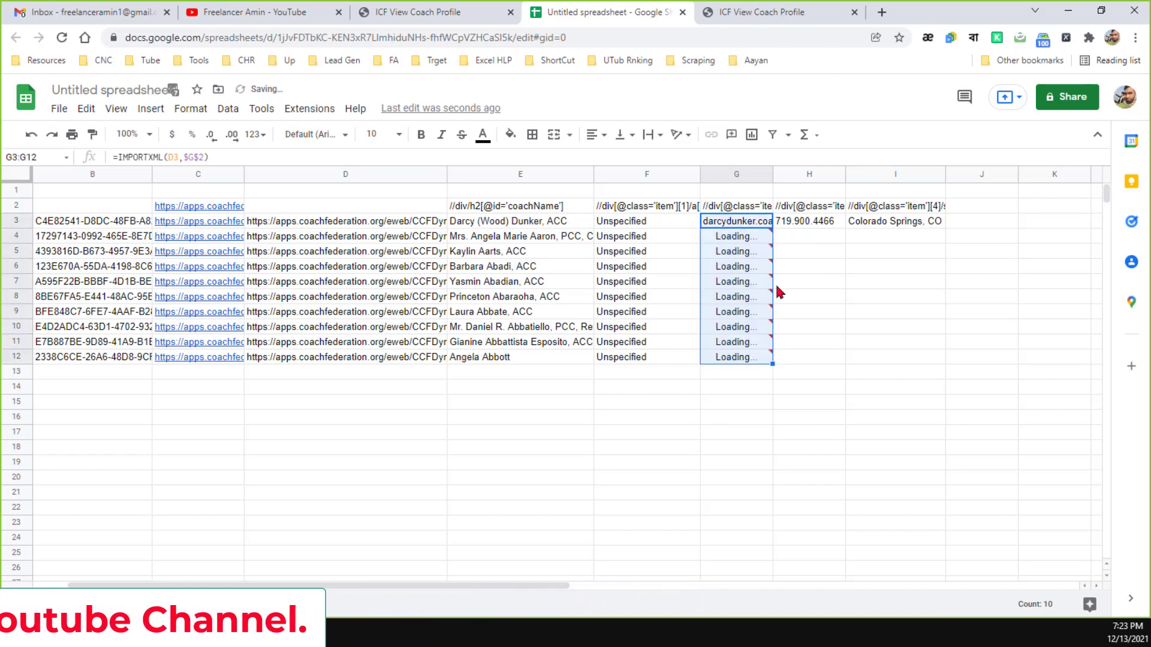
# Lock H3's phone XPath reference as $H$2 and fill the formula down the column.
pyautogui.click(821, 226)
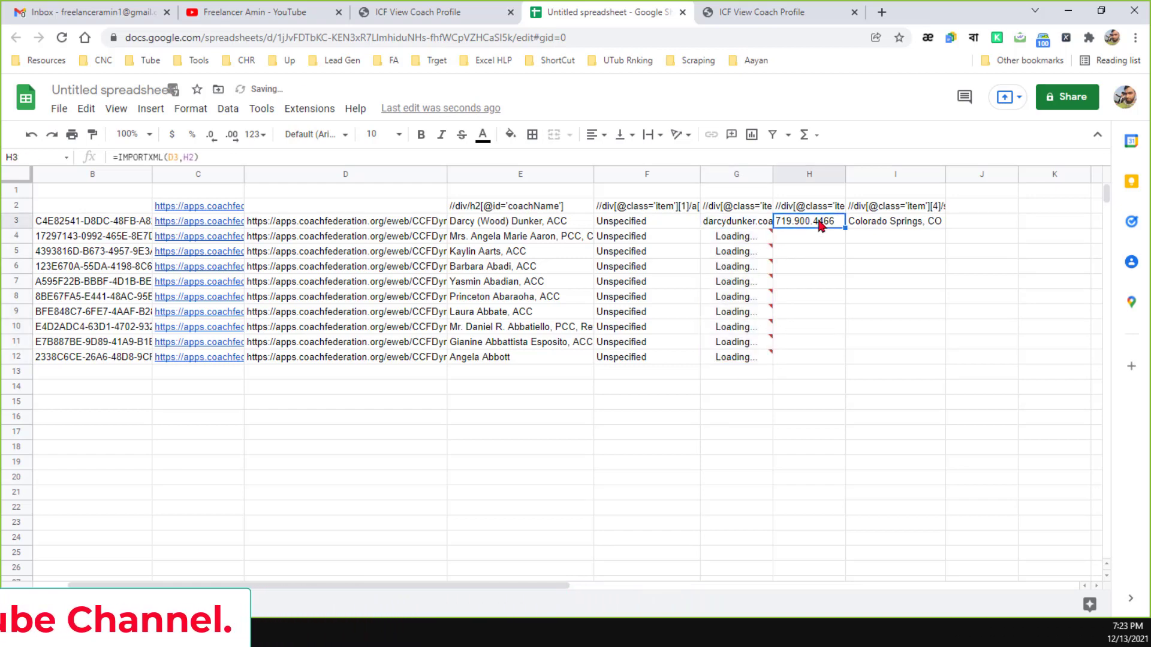
pyautogui.click(194, 156)
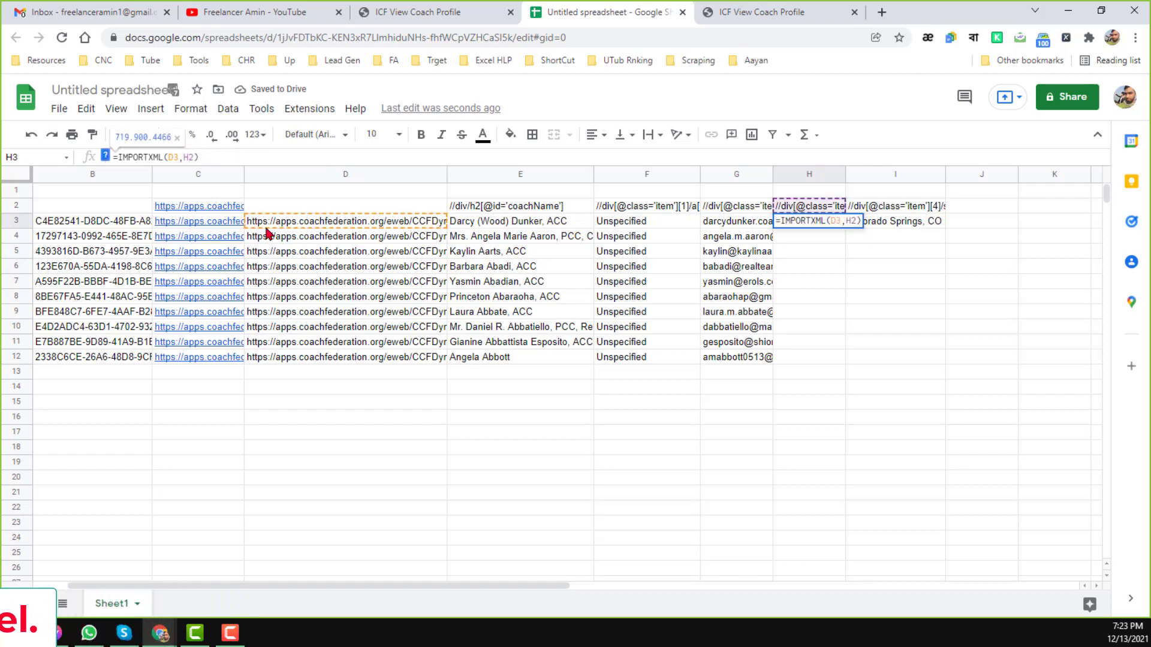
pyautogui.click(822, 239)
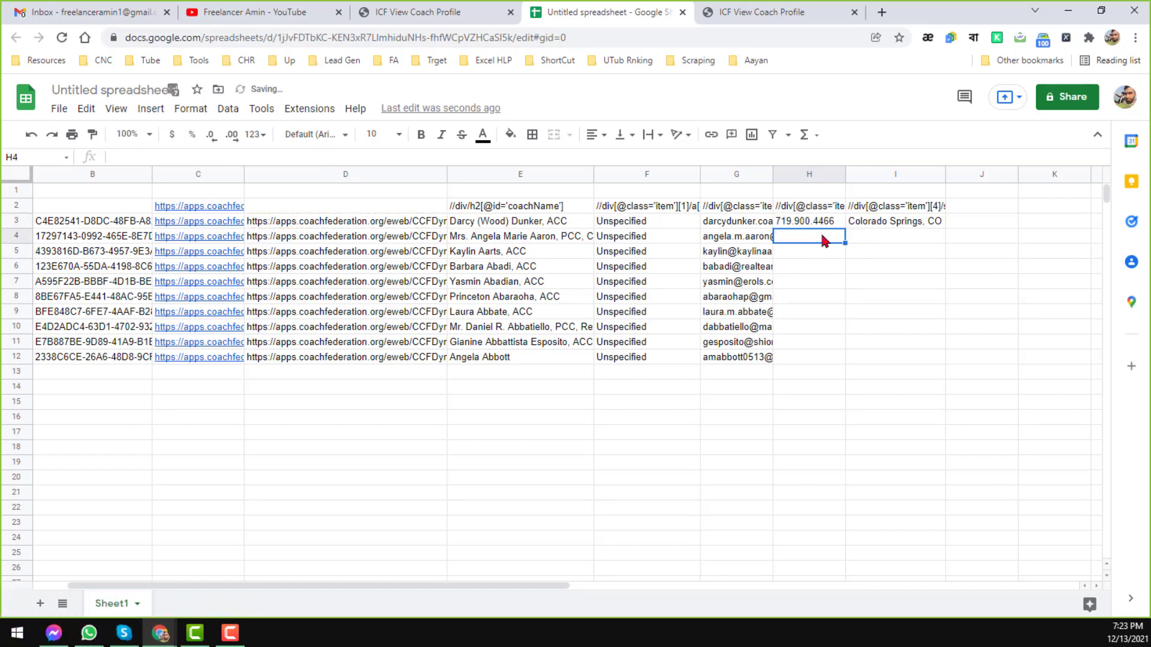
pyautogui.click(837, 224)
pyautogui.moveTo(843, 225); pyautogui.dragTo(835, 371)
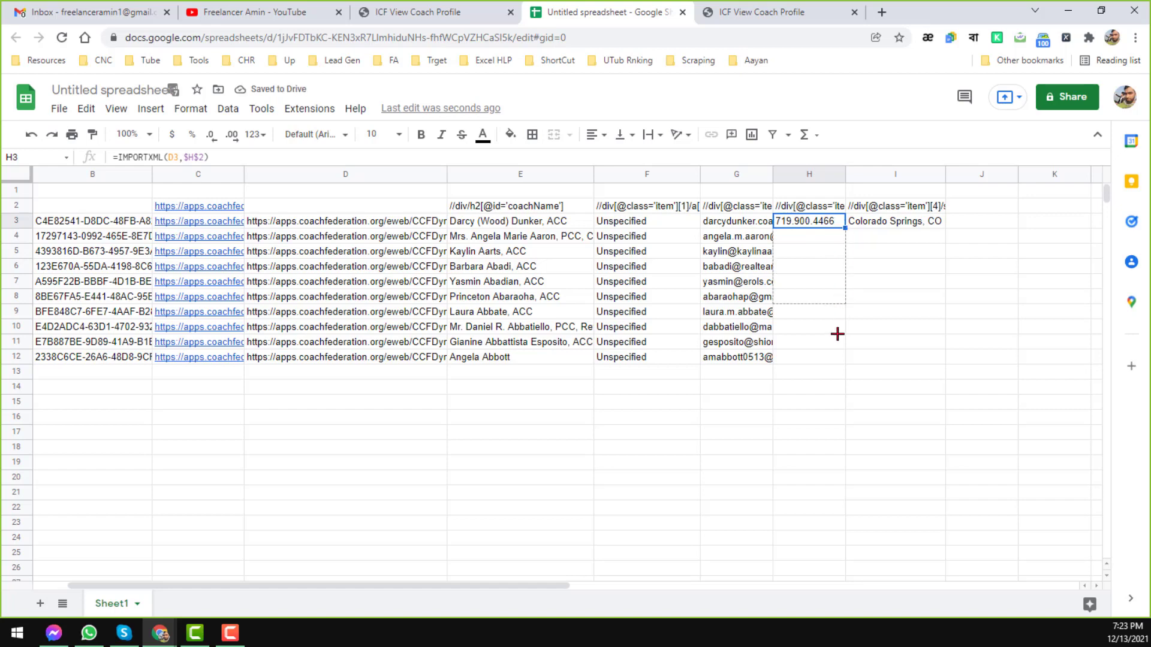
# Make the location formula =IMPORTXML(D3,$I$2), accept autofill, and clear the #VALUE! cells H13:I13.
pyautogui.click(886, 223)
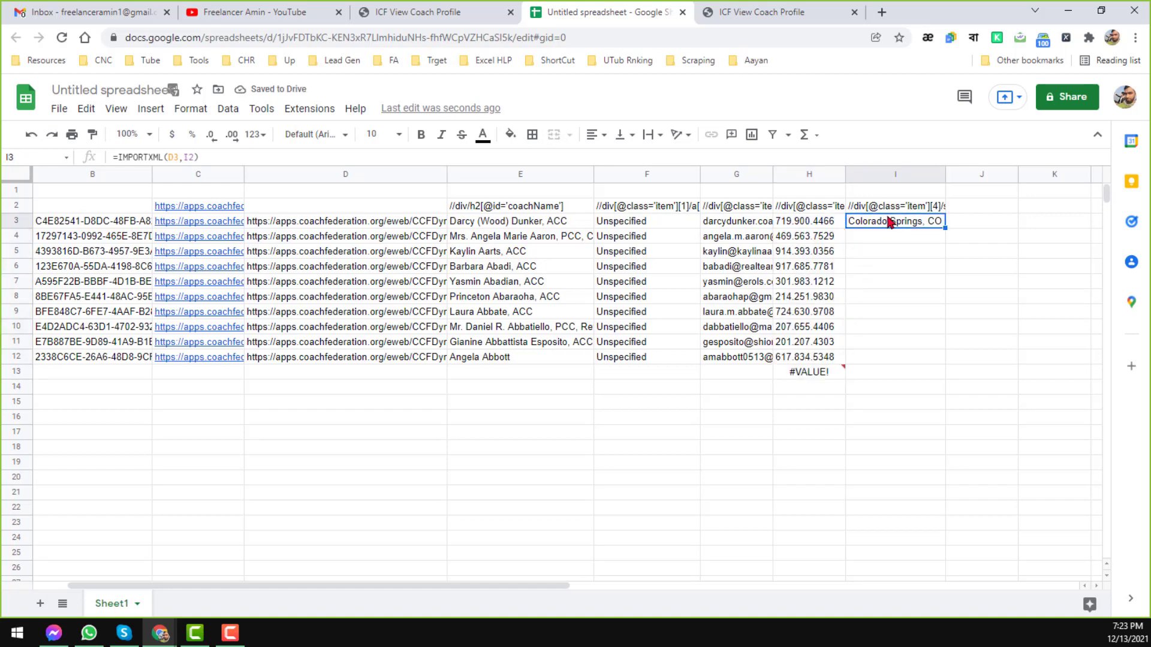
pyautogui.click(191, 155)
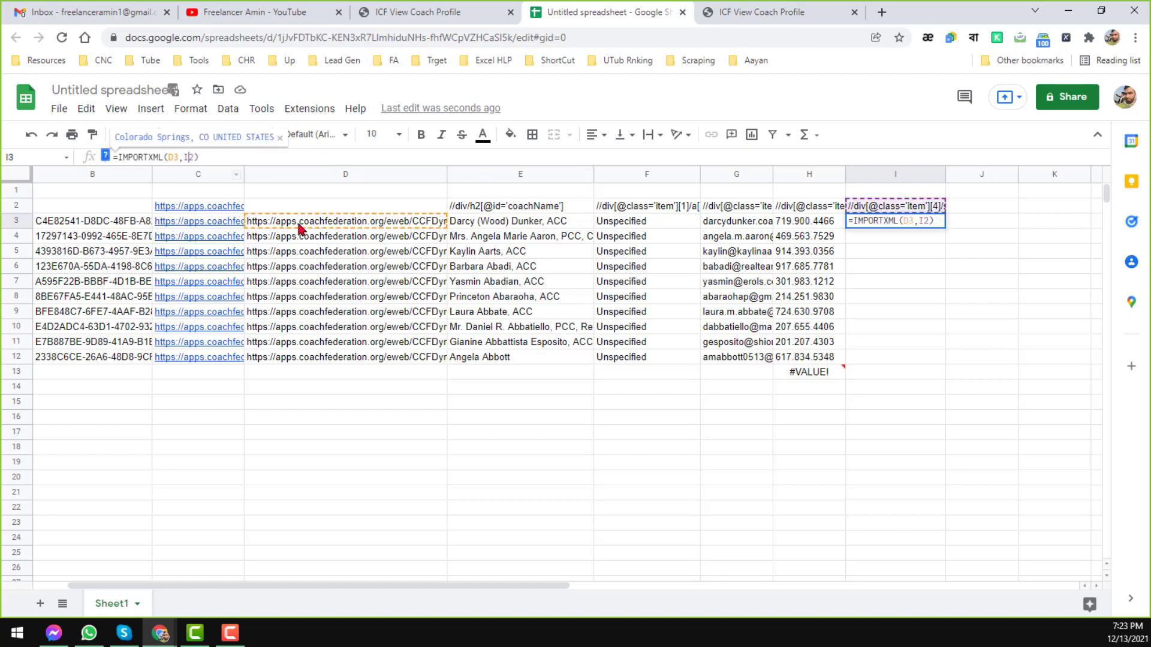
pyautogui.press('F4')
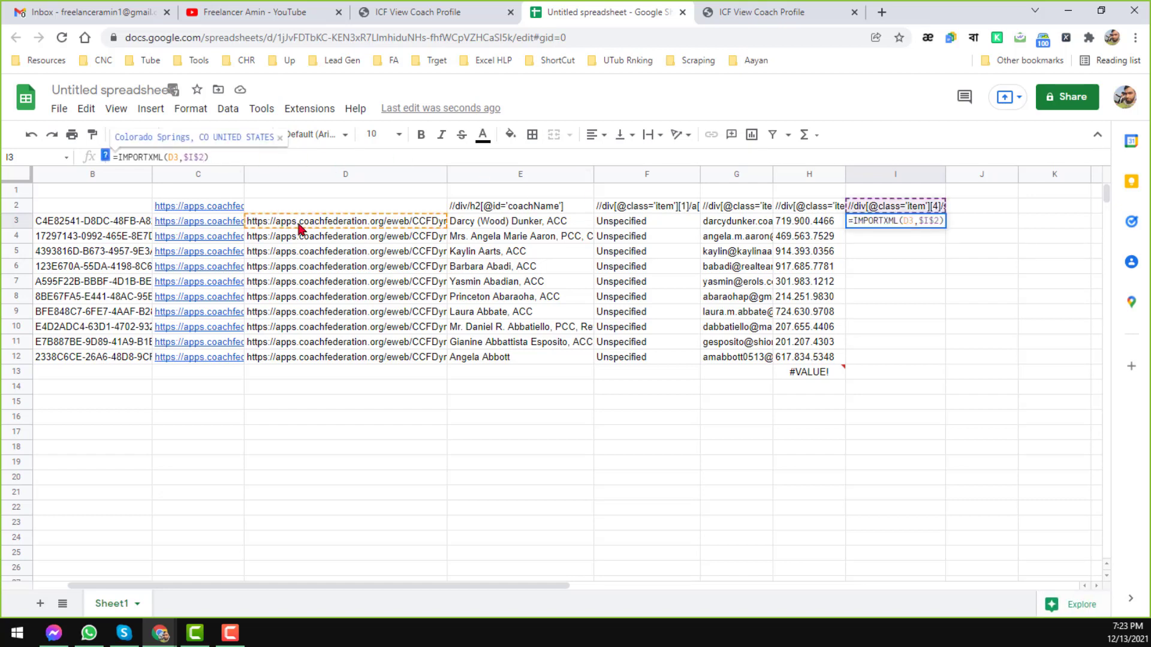
pyautogui.press('Return')
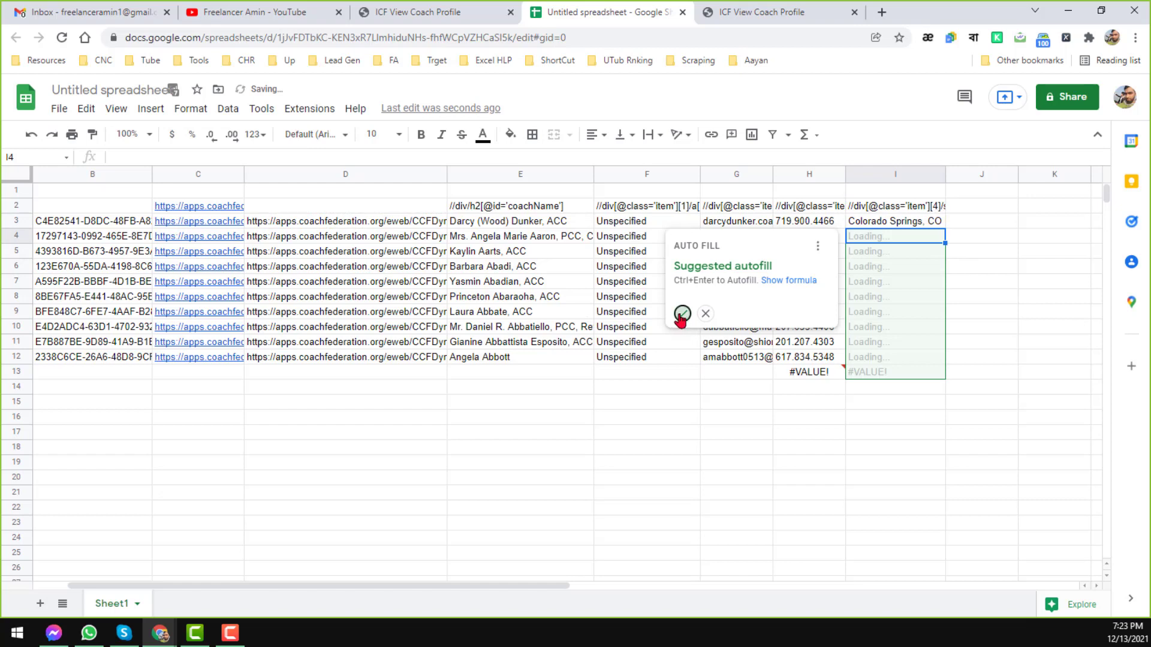
pyautogui.click(682, 312)
pyautogui.moveTo(812, 373); pyautogui.dragTo(893, 373)
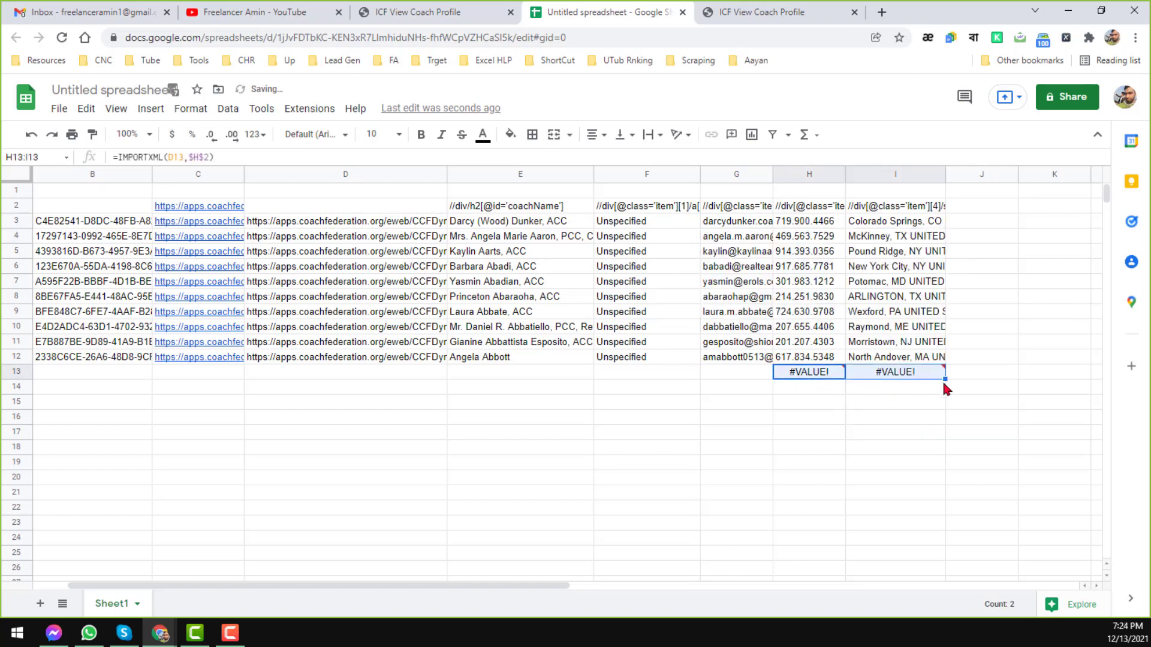
pyautogui.press('Delete')
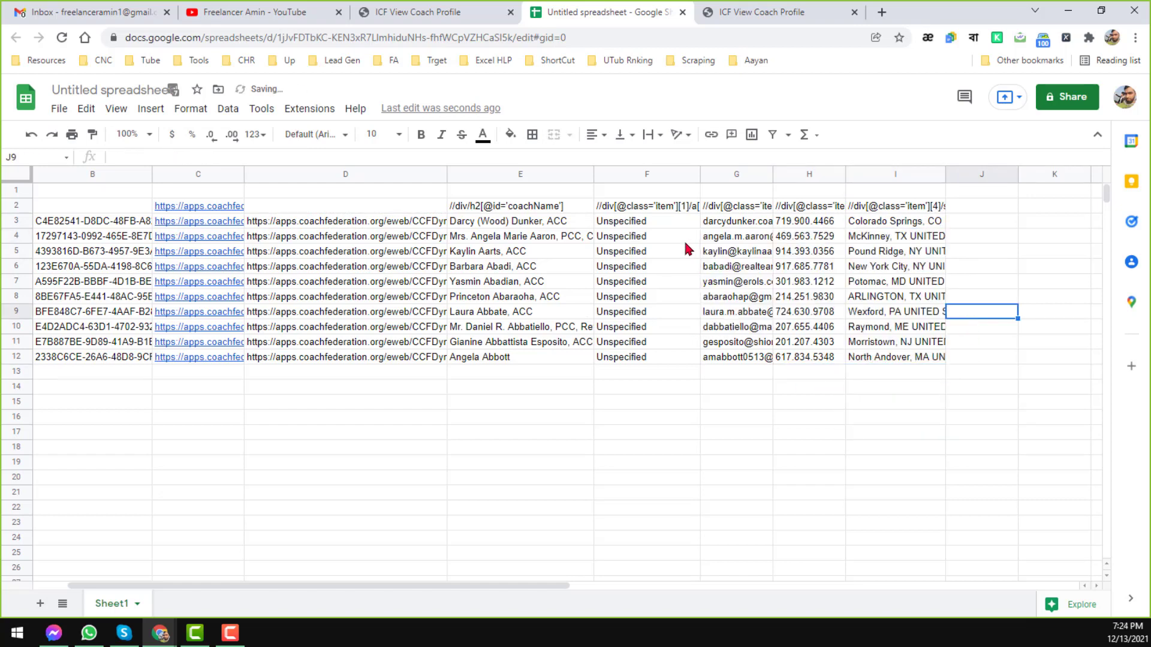
pyautogui.click(686, 240)
# Widen columns G and H to show full email addresses and the XPath headers.
pyautogui.click(748, 208)
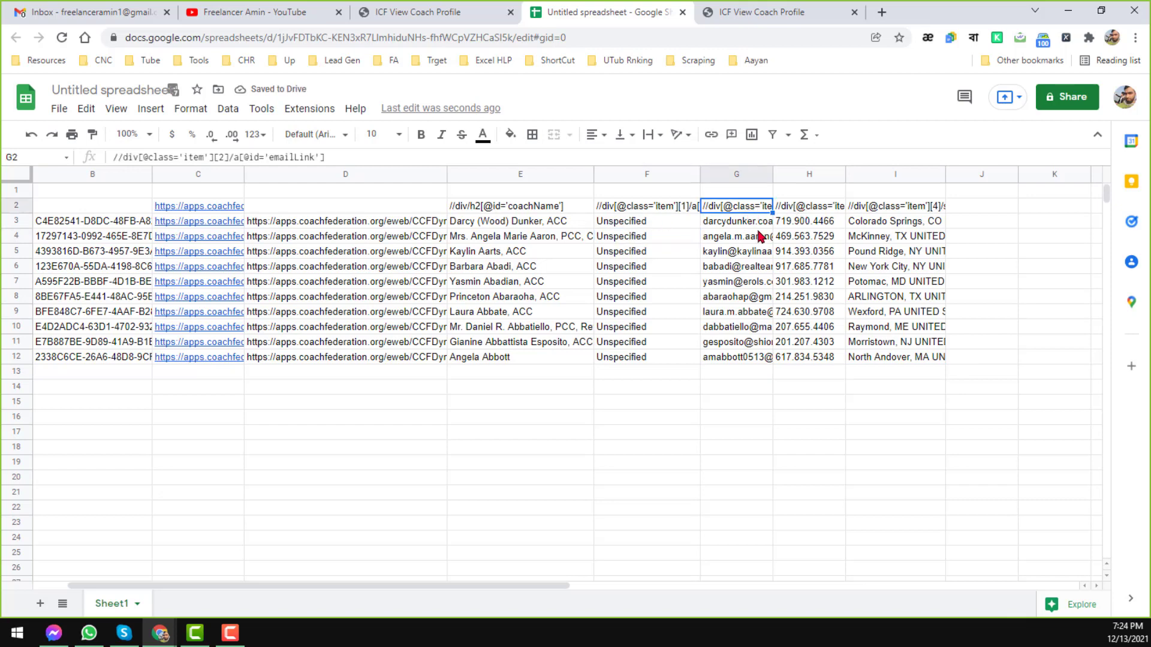
pyautogui.click(808, 208)
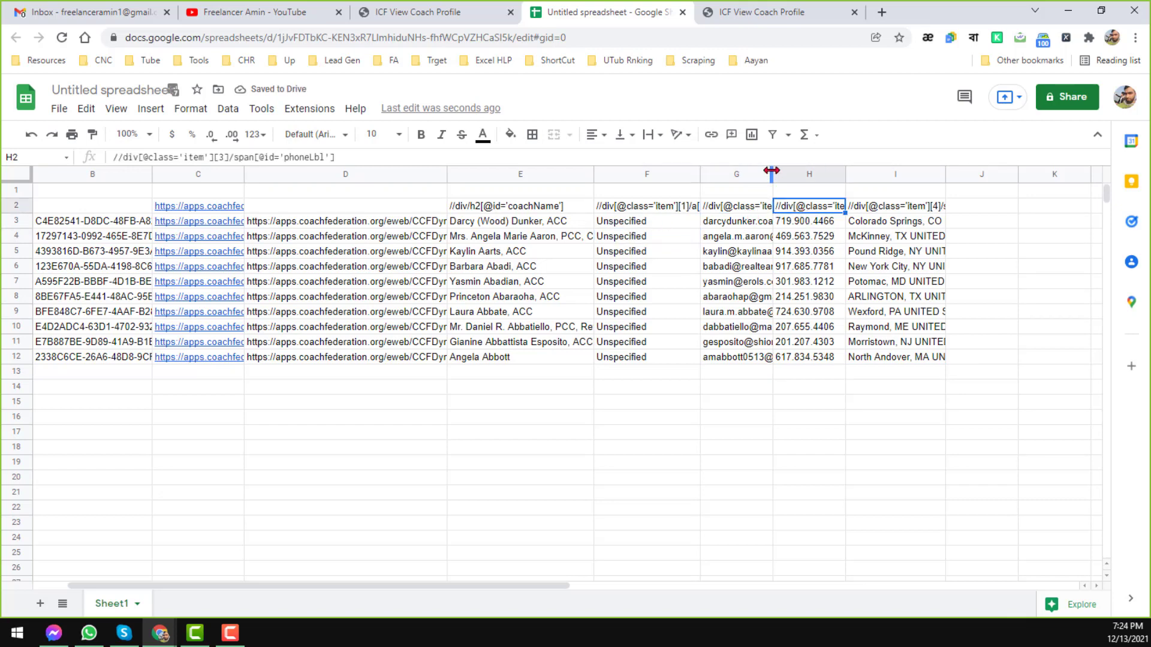
pyautogui.moveTo(773, 174); pyautogui.dragTo(877, 173)
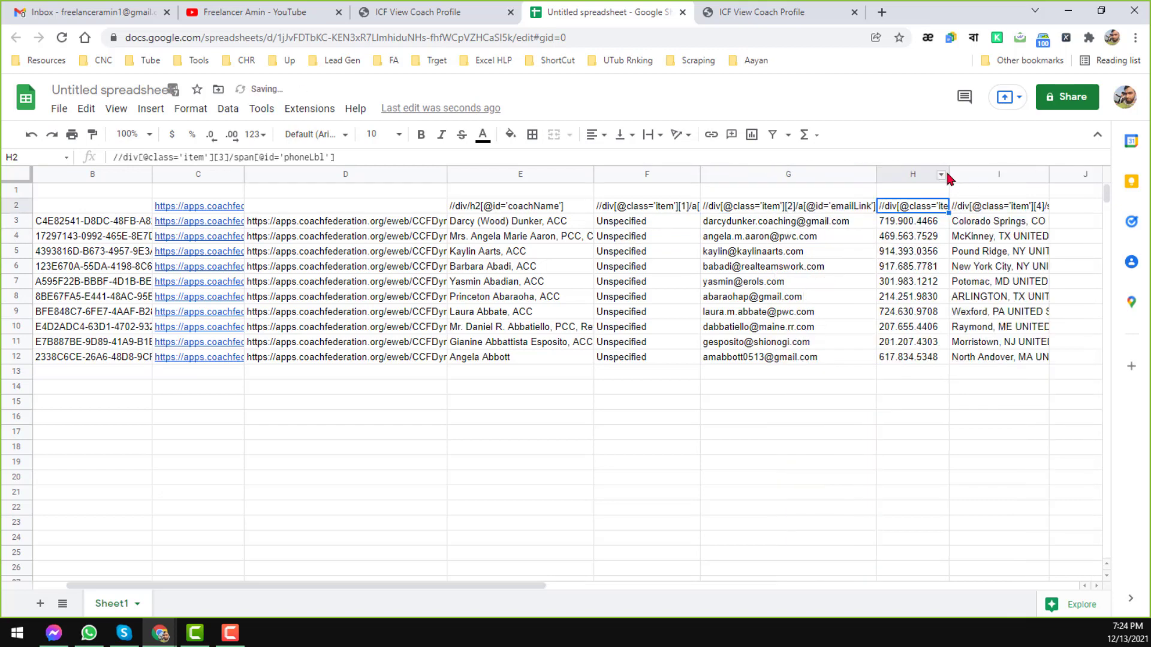
pyautogui.moveTo(949, 174); pyautogui.dragTo(1003, 173)
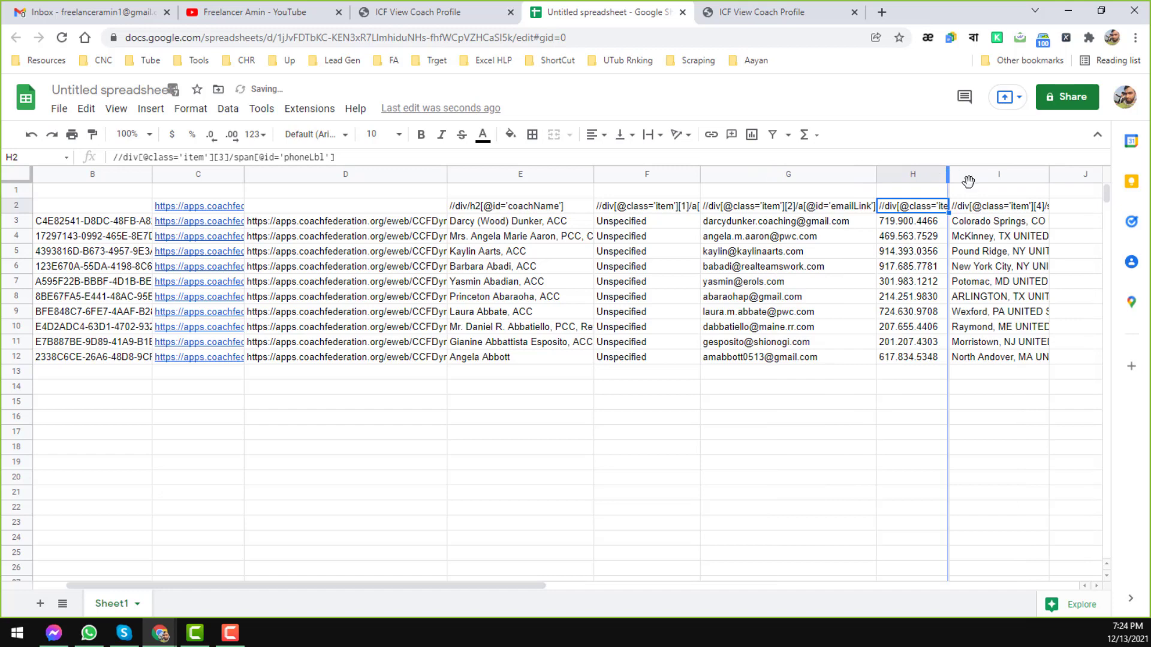
pyautogui.click(1032, 240)
pyautogui.click(778, 210)
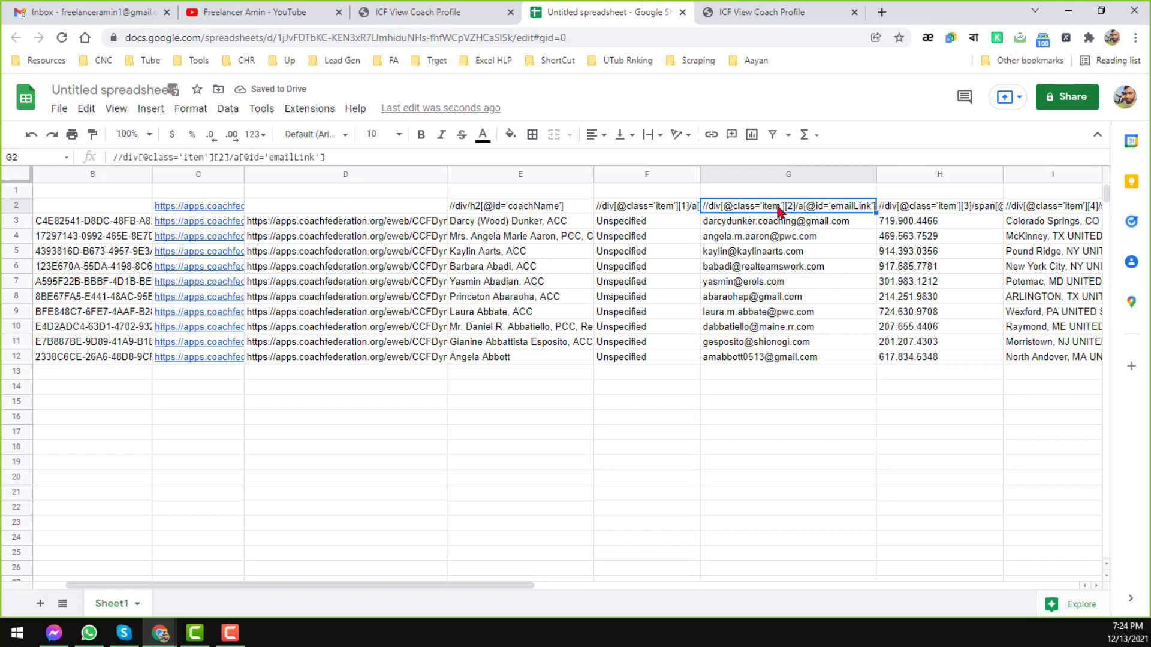
pyautogui.click(399, 237)
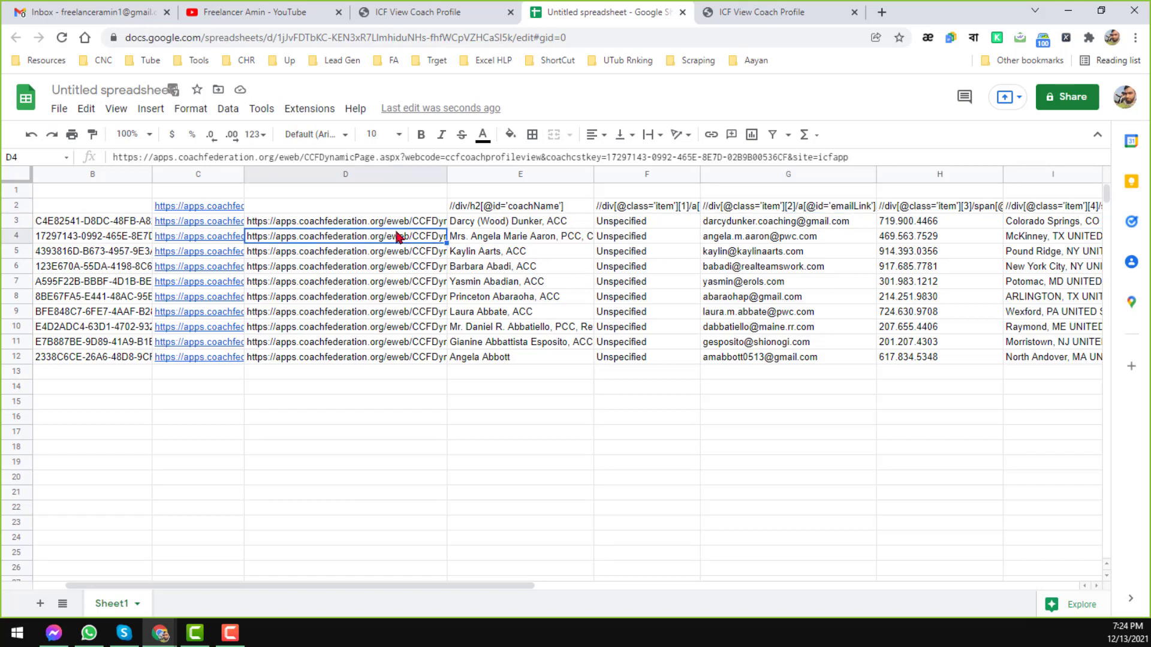
# From the first coach's ICF profile, go back to the coach results list and scroll it.
pyautogui.click(452, 13)
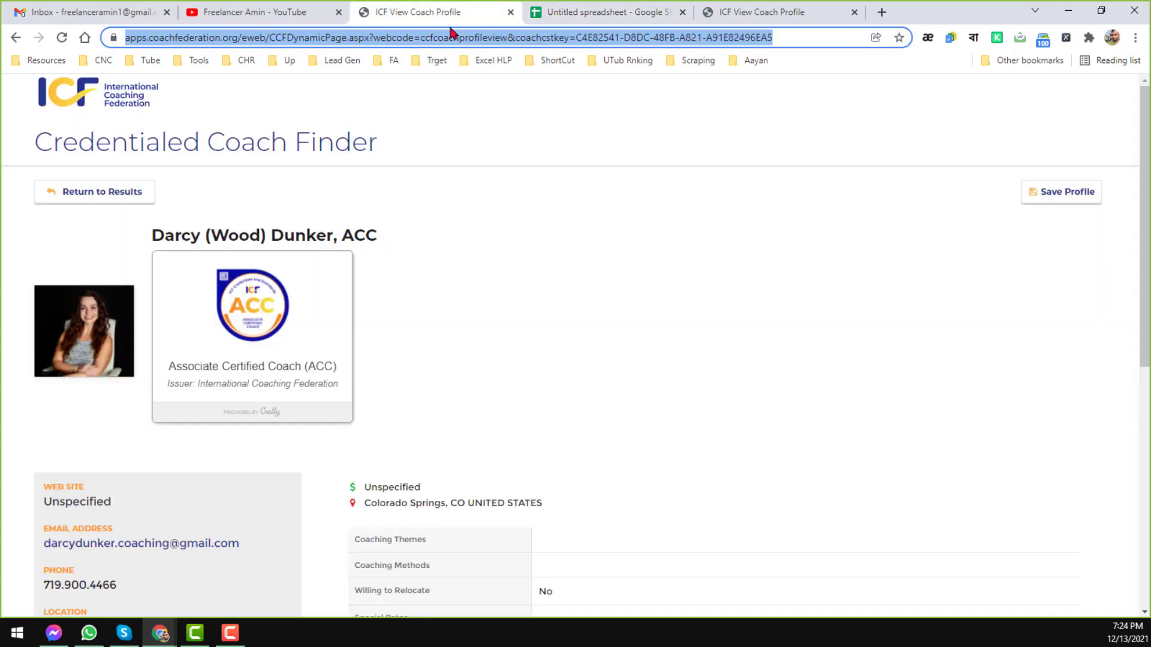
pyautogui.click(62, 199)
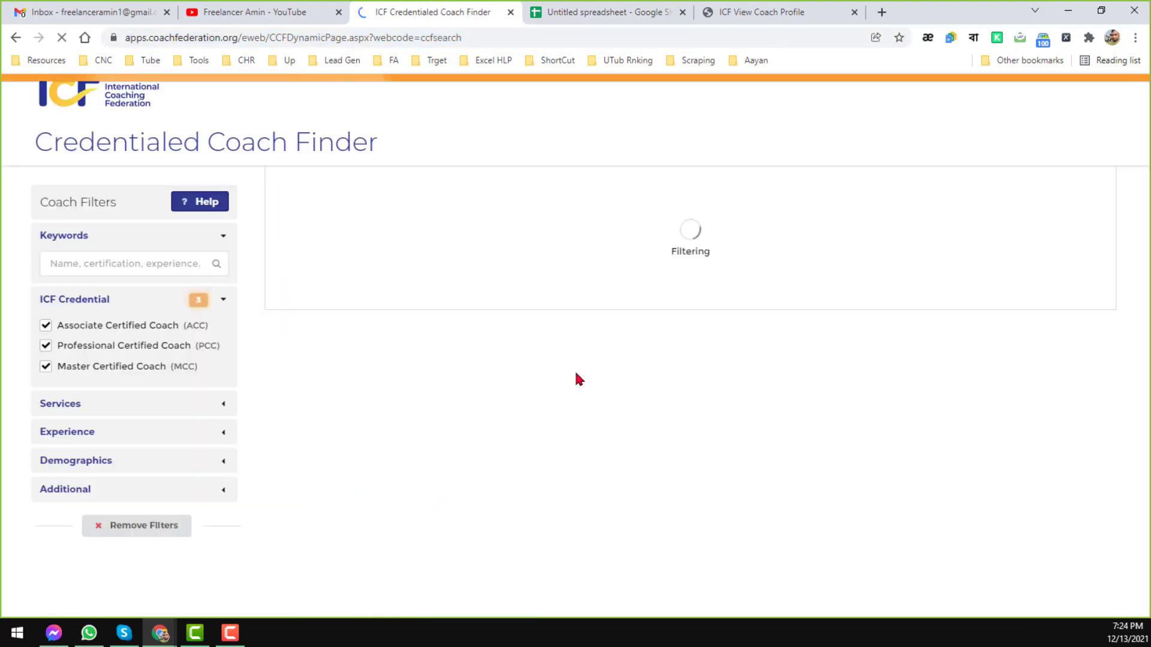
pyautogui.scroll(-4, 577, 377)
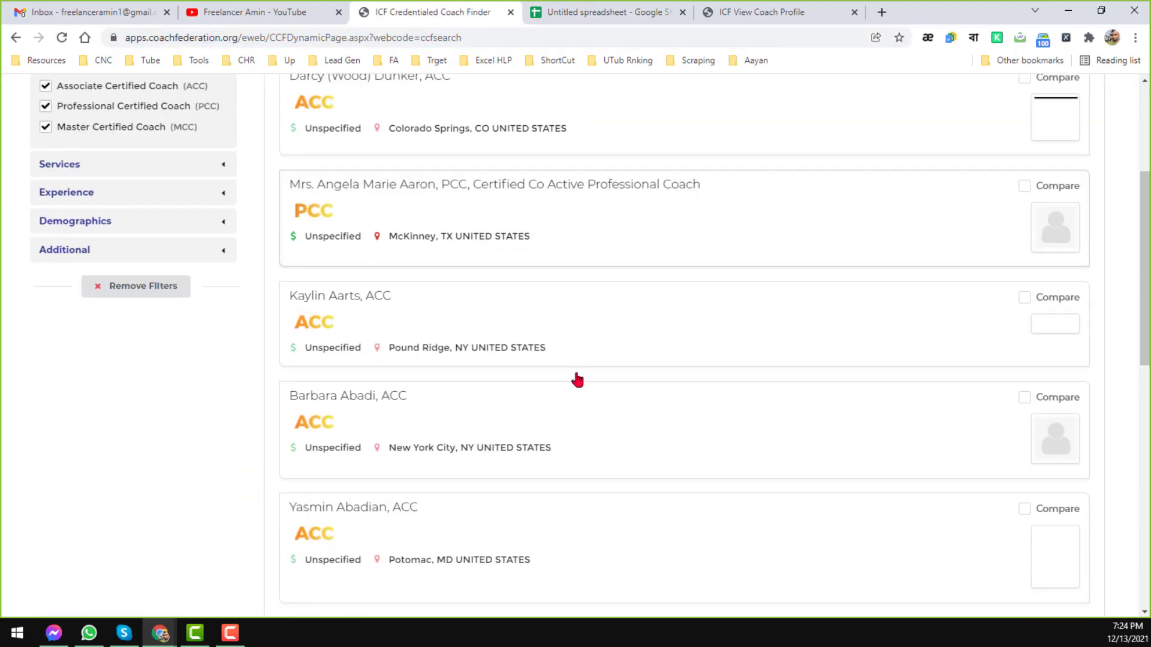
pyautogui.scroll(-10, 576, 377)
pyautogui.scroll(-2, 579, 378)
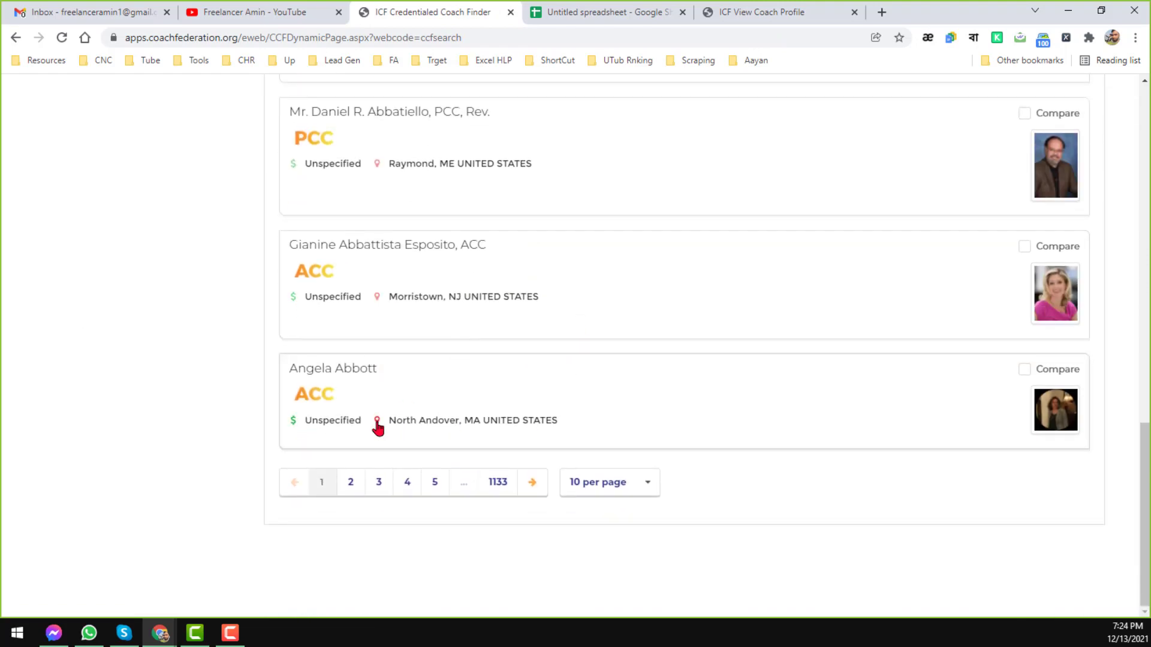
# Browse page 2 of the coach results, then return to the Untitled spreadsheet.
pyautogui.click(351, 490)
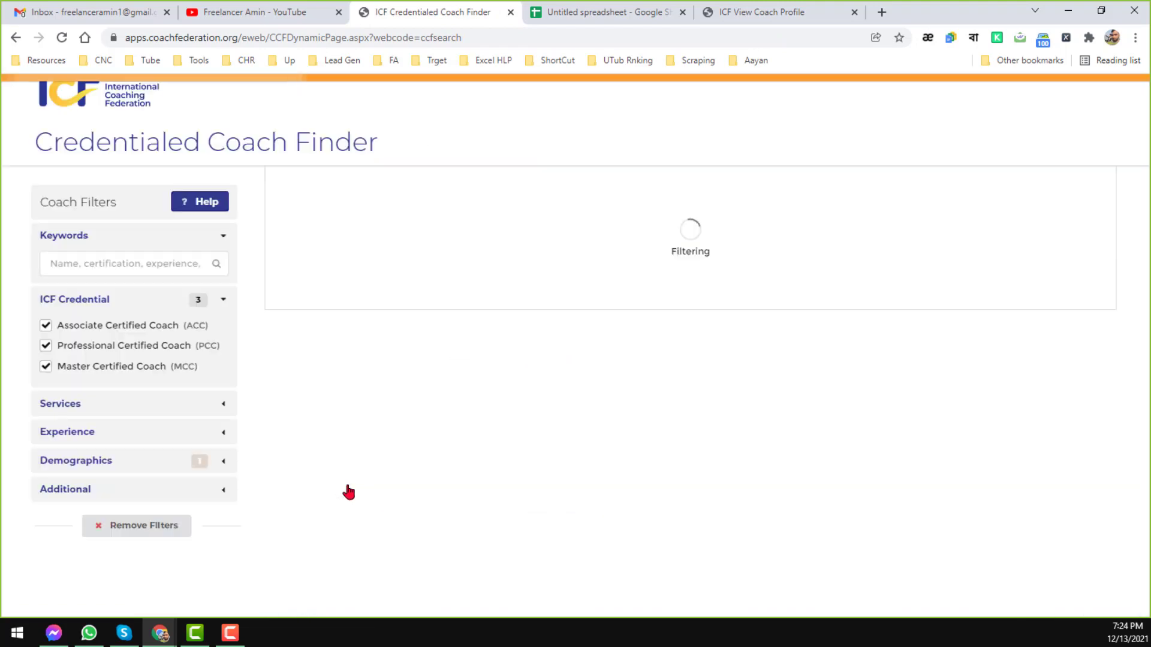
pyautogui.scroll(-5, 465, 486)
pyautogui.scroll(-8, 465, 482)
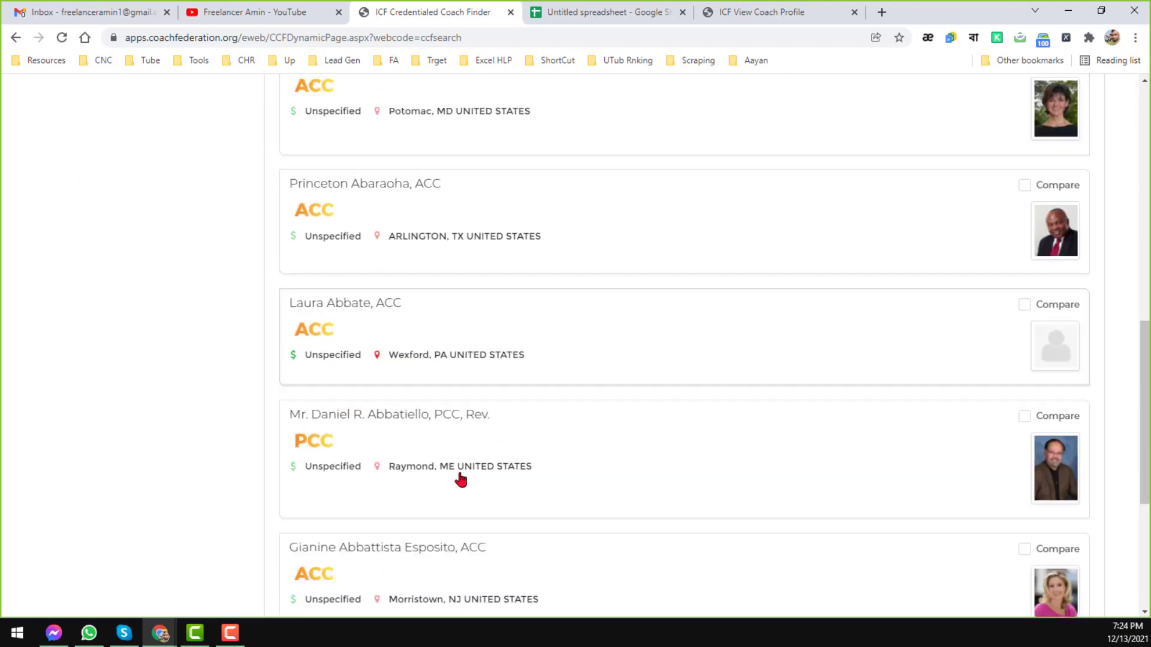
pyautogui.scroll(-4, 458, 479)
pyautogui.click(618, 13)
pyautogui.click(402, 265)
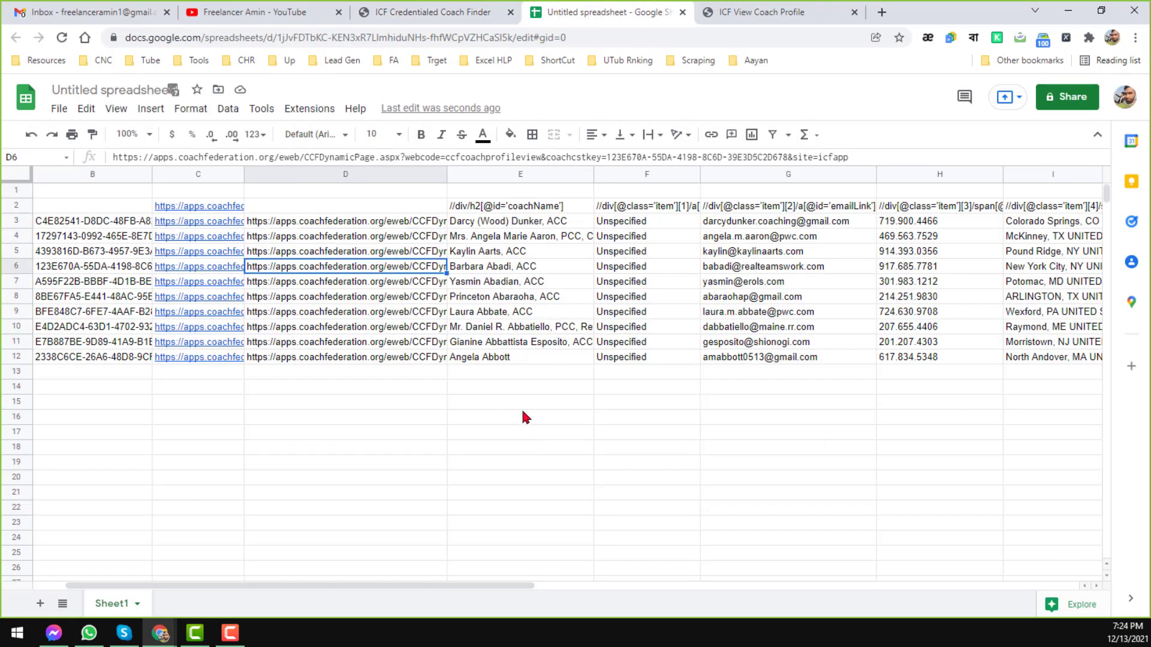
pyautogui.click(803, 13)
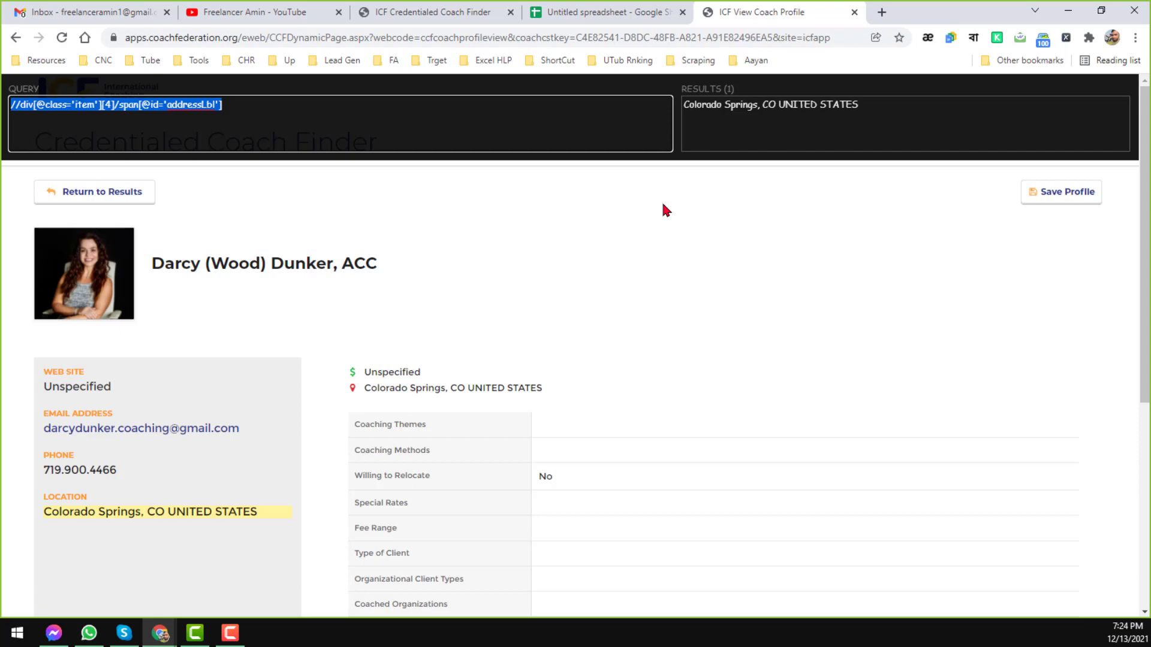
pyautogui.click(648, 14)
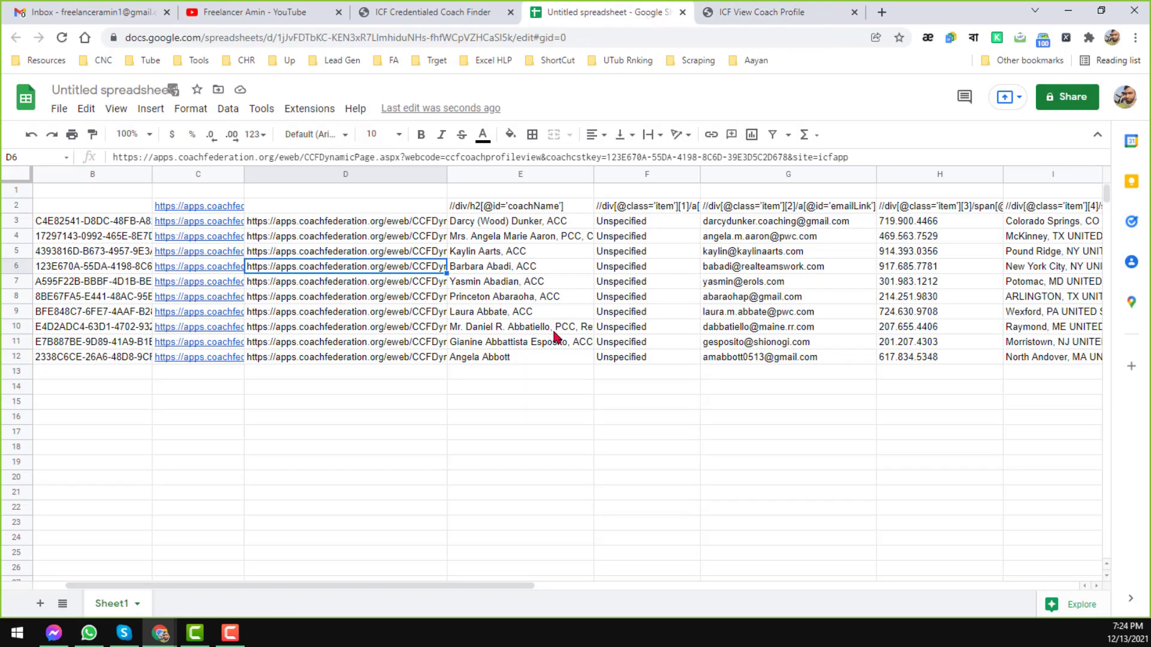
pyautogui.click(550, 358)
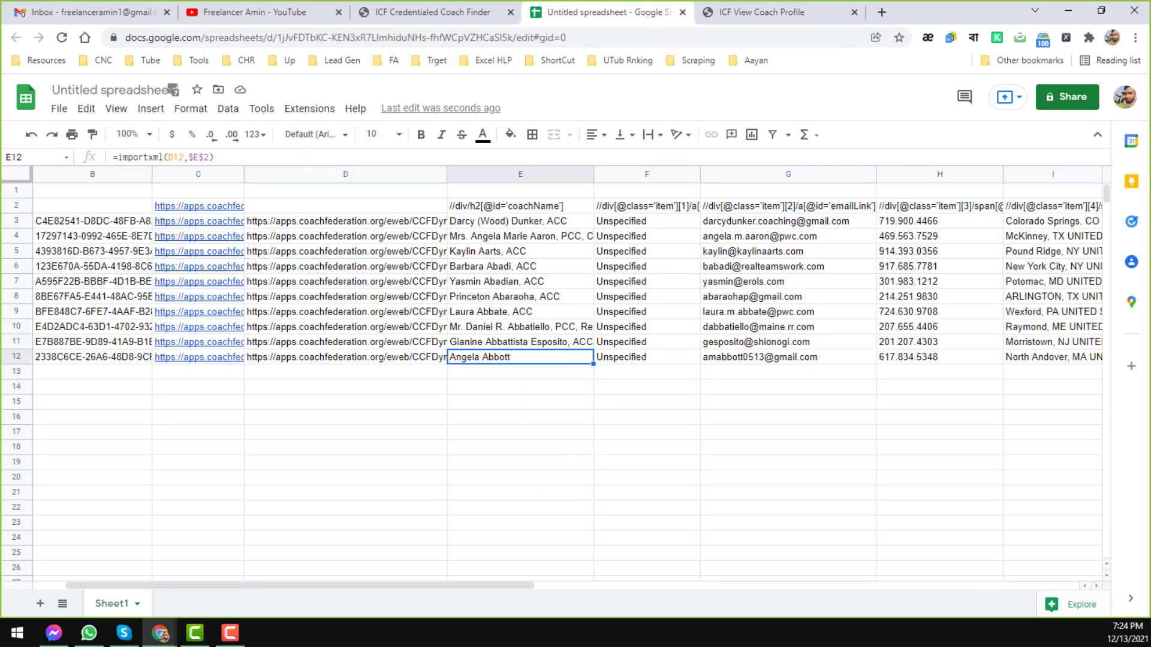